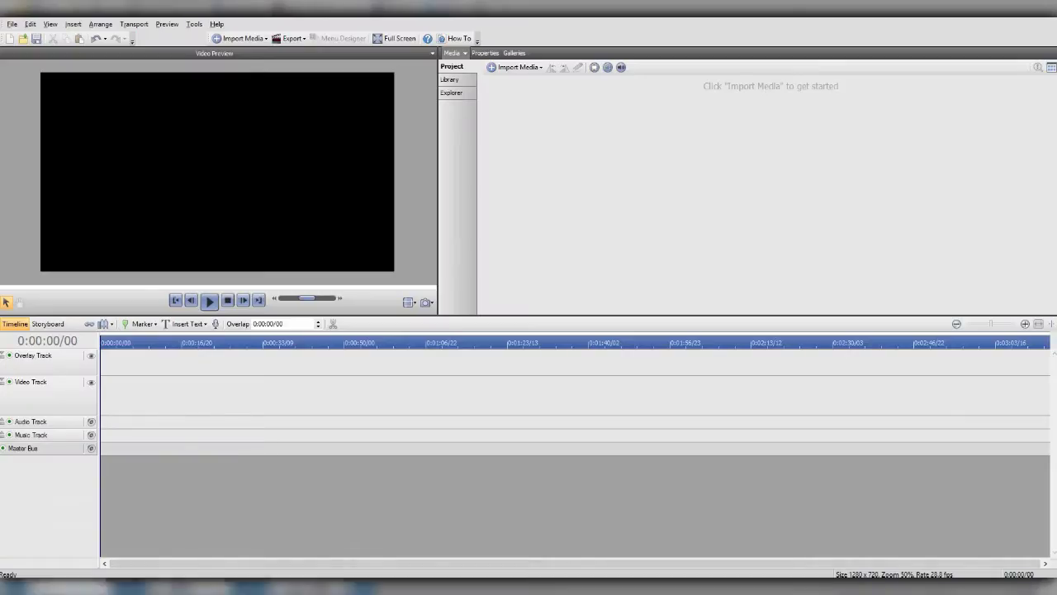
Import DSCN2713.MOV from the Shock boom folder into the project media
mouse_move(189, 588)
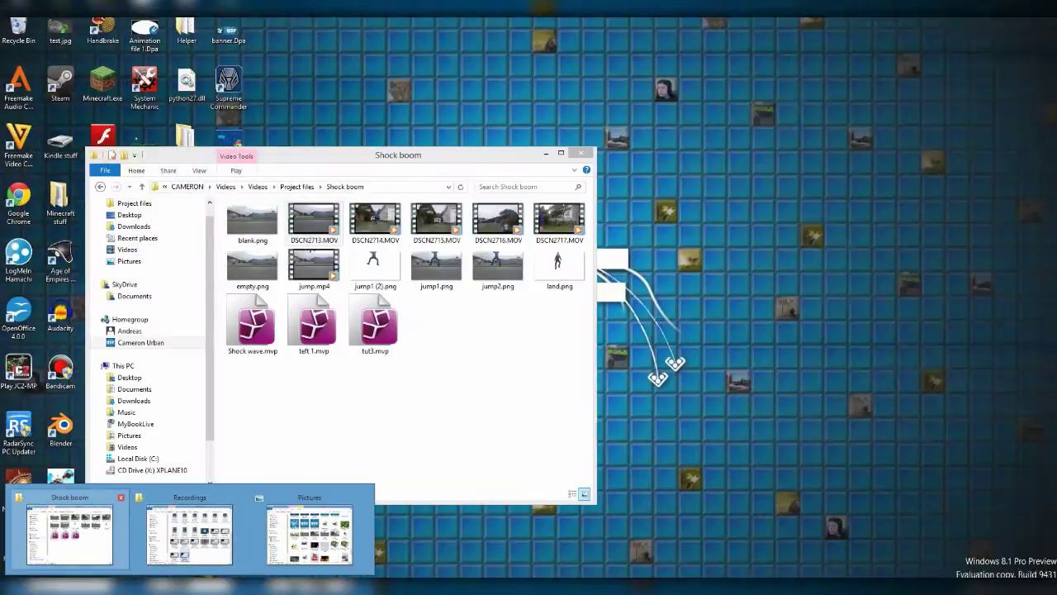
left_click(66, 533)
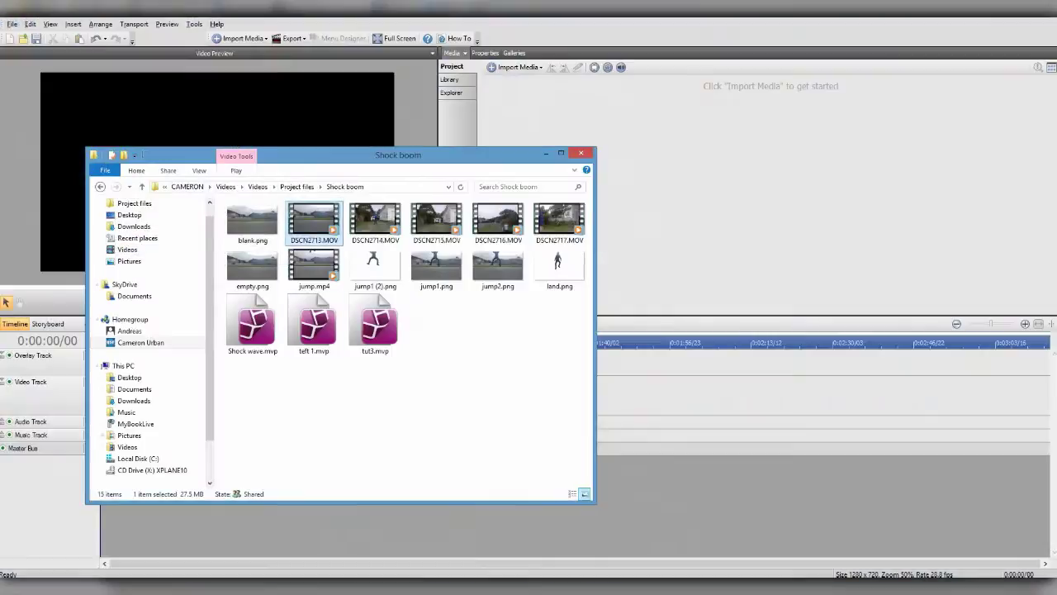
left_click_drag(314, 219, 570, 120)
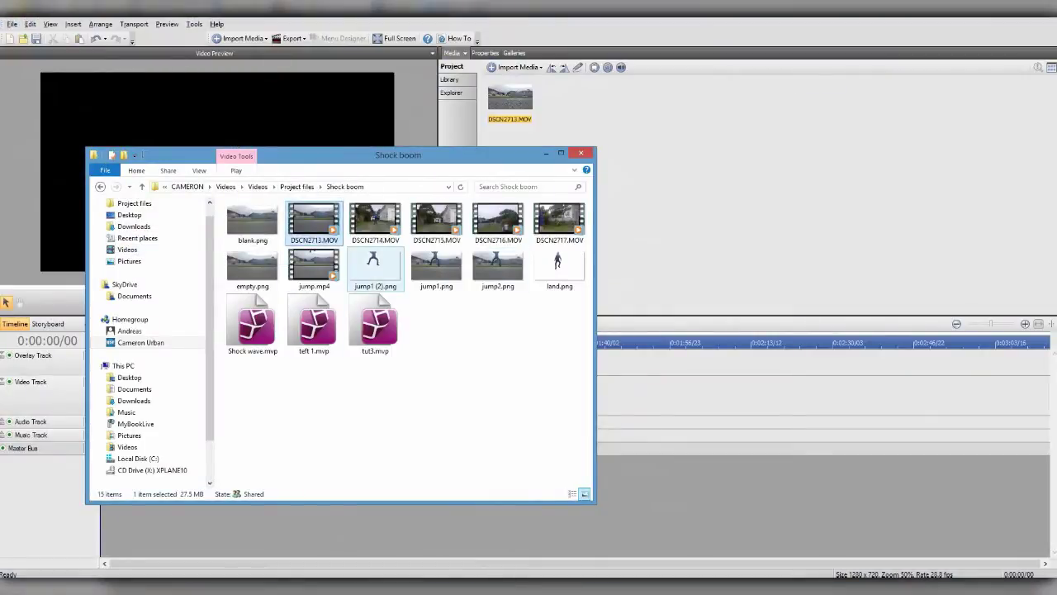
left_click(546, 154)
Place DSCN2713.MOV at the start of the Video Track with project settings matched to the source, and delete the Audio Track
left_click_drag(509, 100, 107, 392)
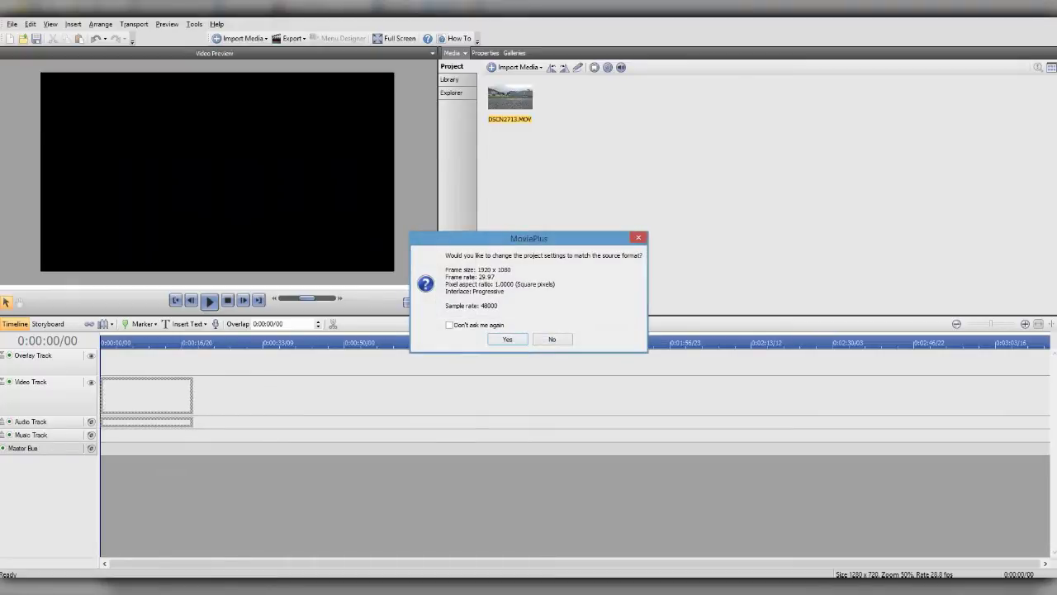
key("Return")
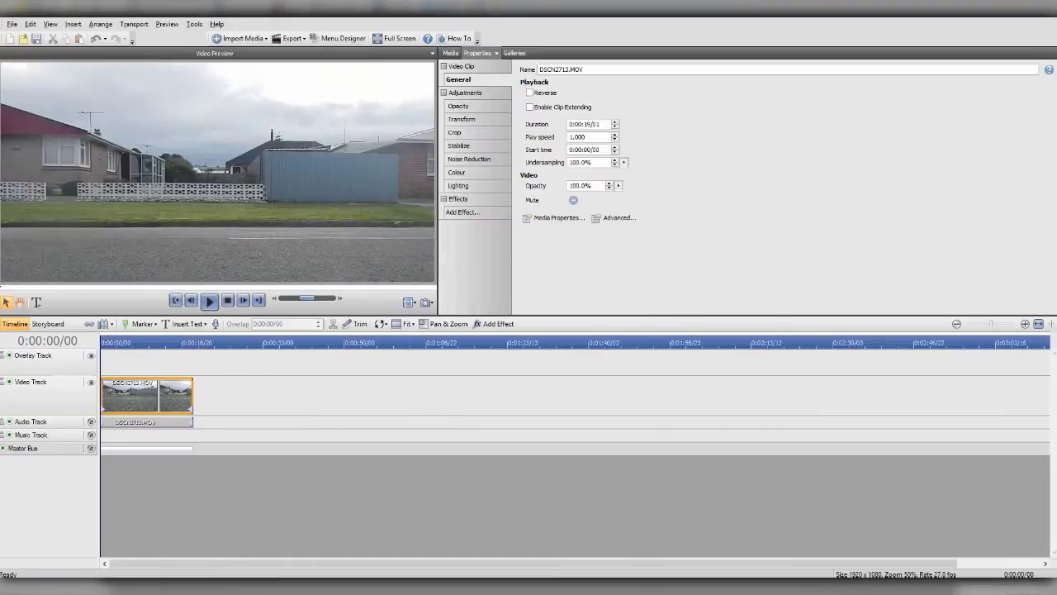
left_click(32, 422)
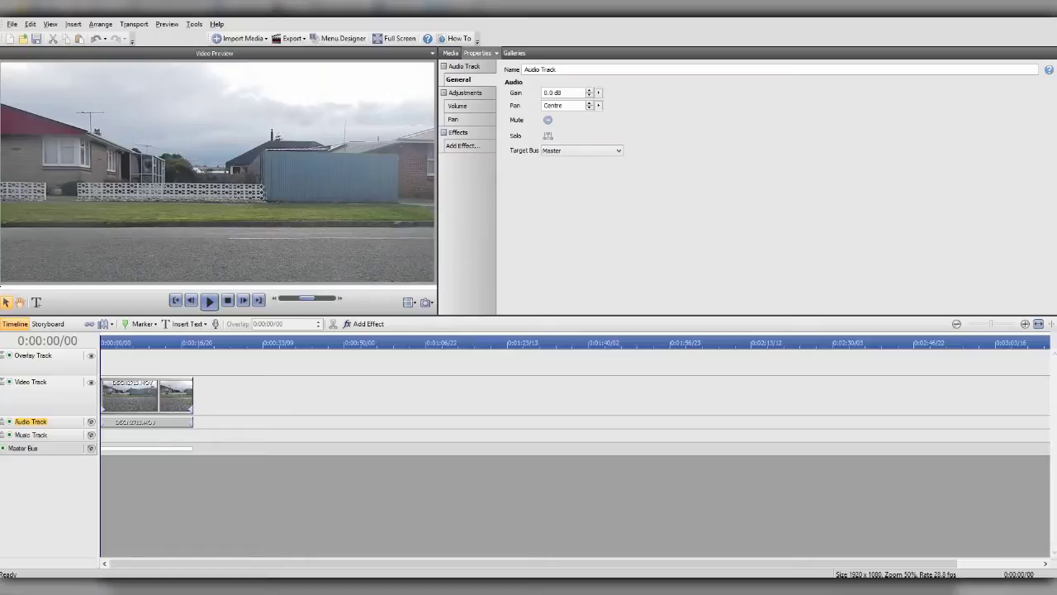
key("Delete")
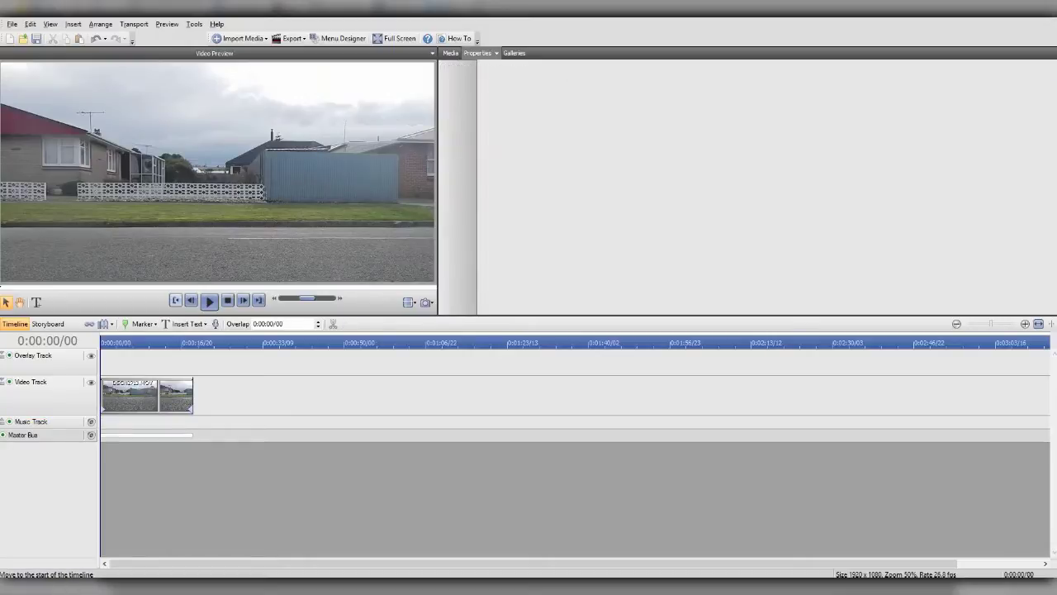
Preview the clip and set the playhead to the empty-street frame at 0:00:06/20, just before the person walks in
left_click(209, 301)
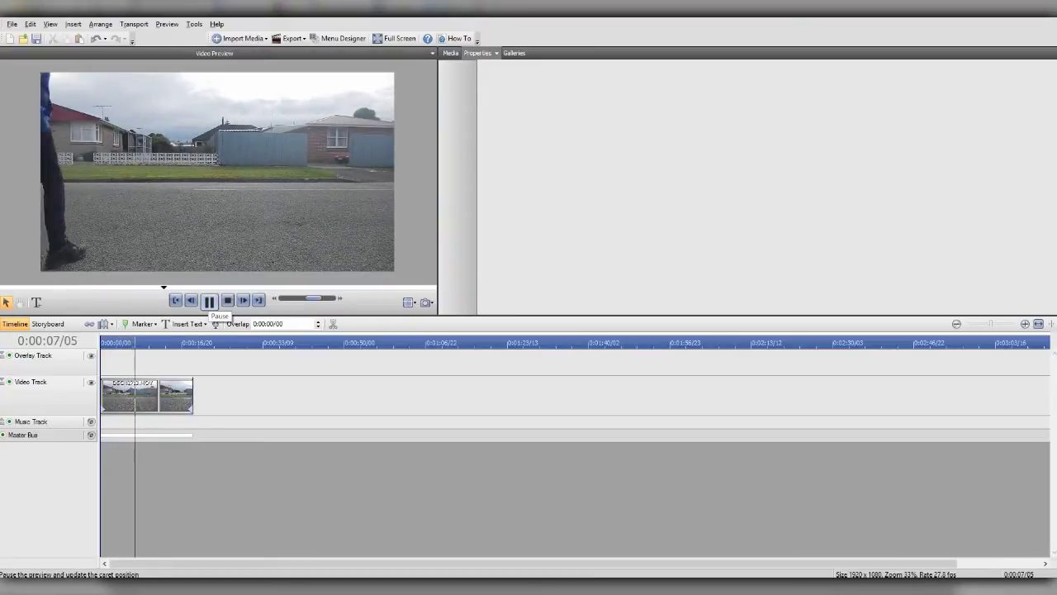
left_click(209, 301)
key("Left")
key("Left")
key("Left")
key("Left")
key("Left")
key("Left")
key("Left")
key("Left")
key("Left")
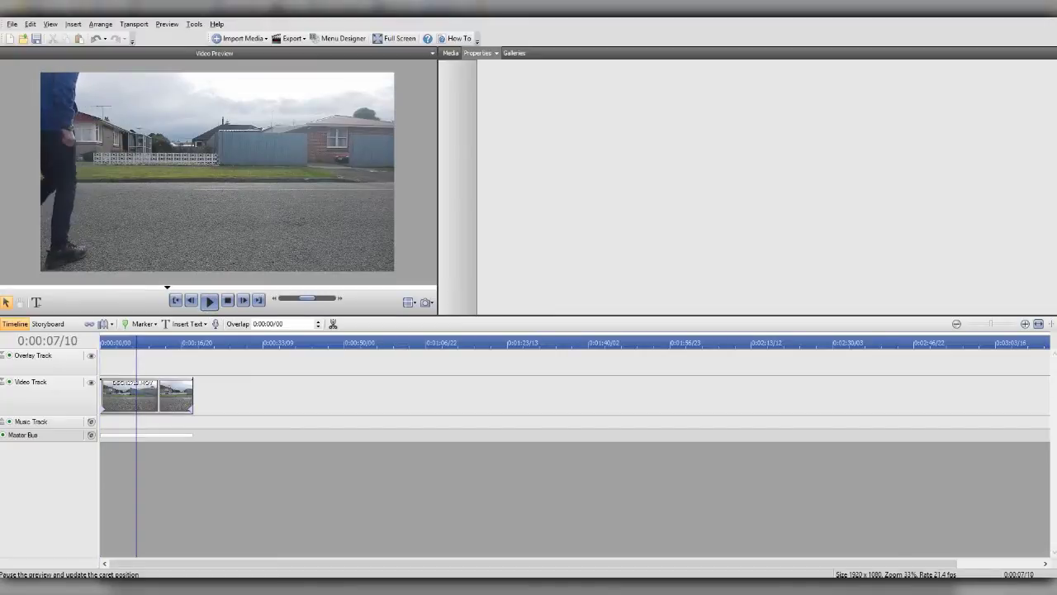
key("Left")
key("Left")
key("Left")
key("Left")
key("Left")
key("Left")
key("Left")
key("Left")
key("Left")
key("Left")
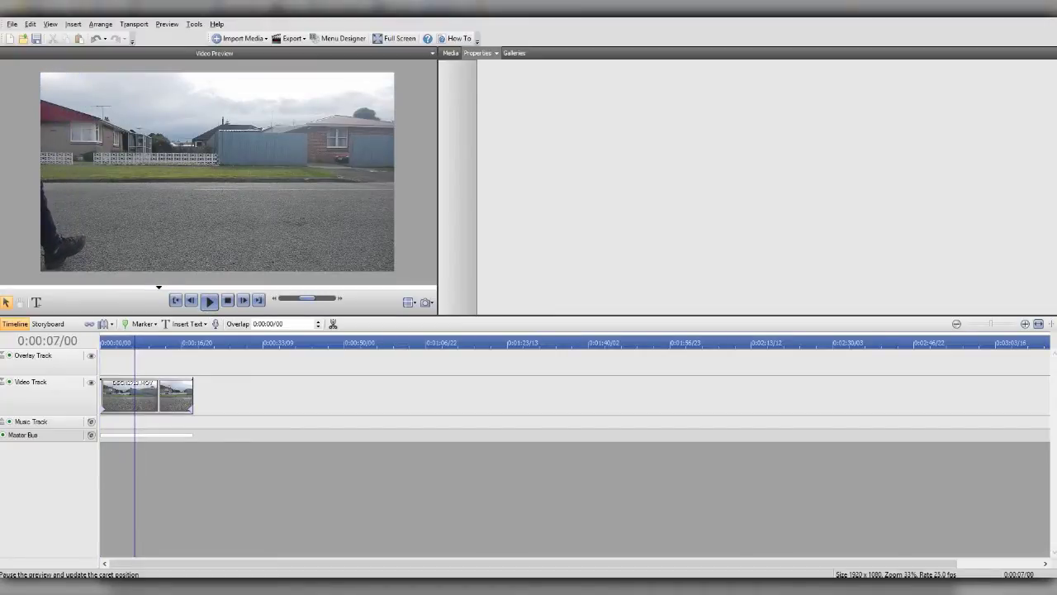
key("Left")
key("Left")
key("Left")
key("Left")
key("Left")
key("Left")
key("Left")
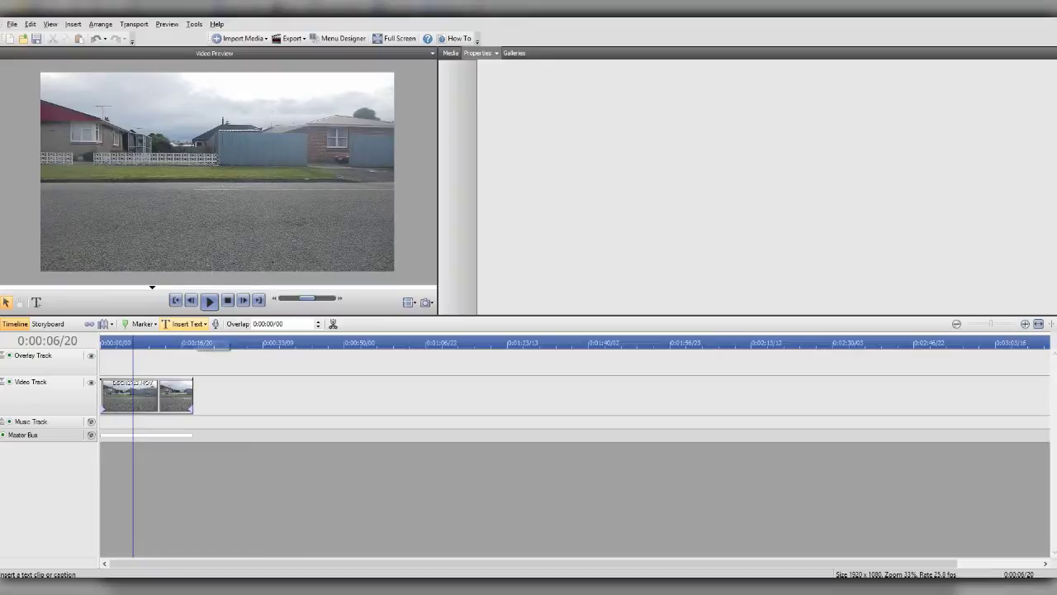
Save the current frame as blank.png in the Shock boom folder, replacing the existing file and adding it to the project media
left_click(167, 24)
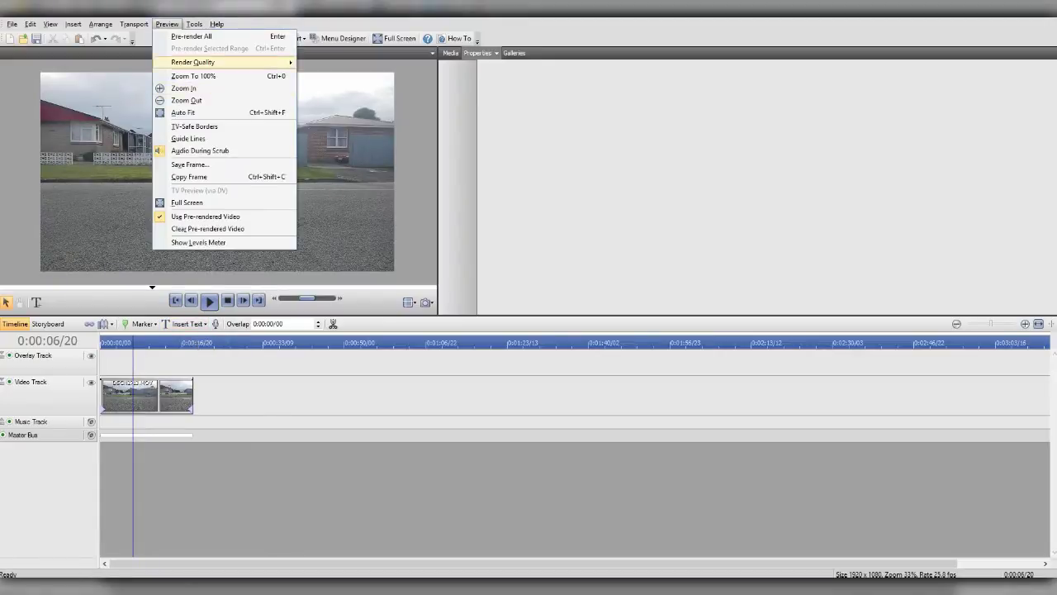
left_click(189, 164)
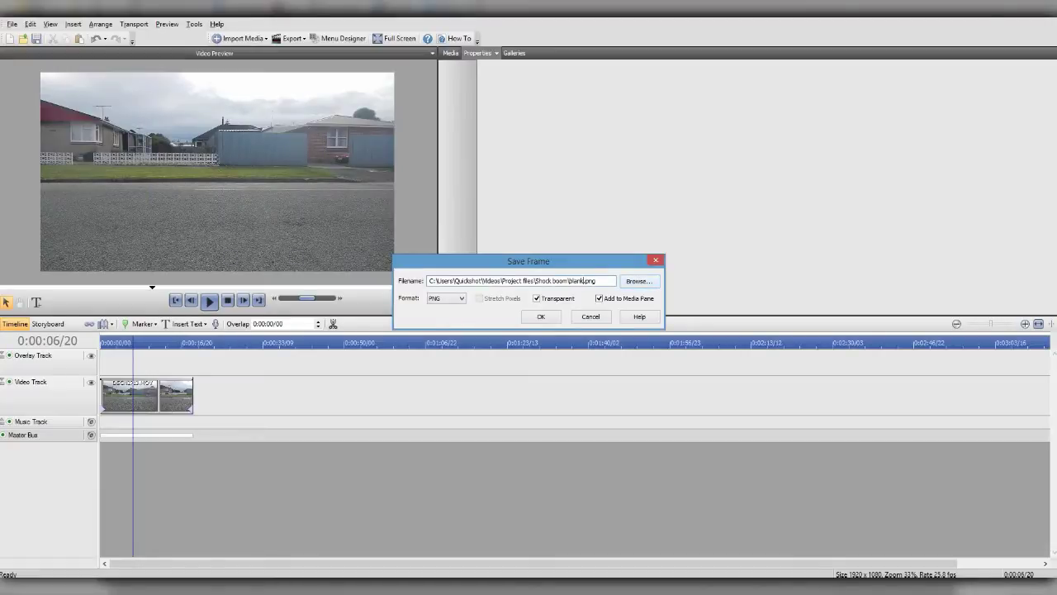
key("Return")
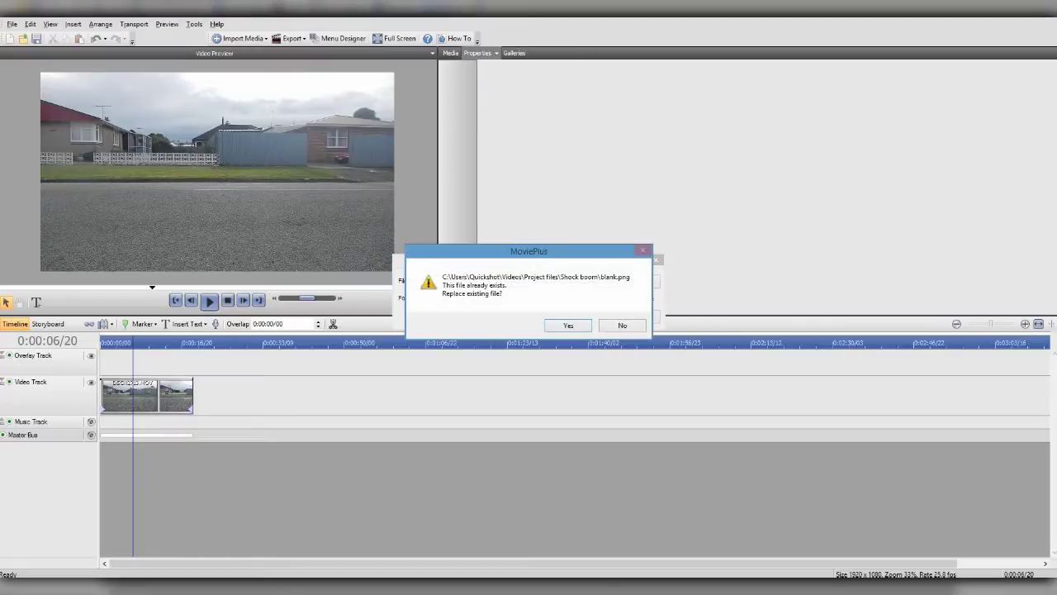
key("Return")
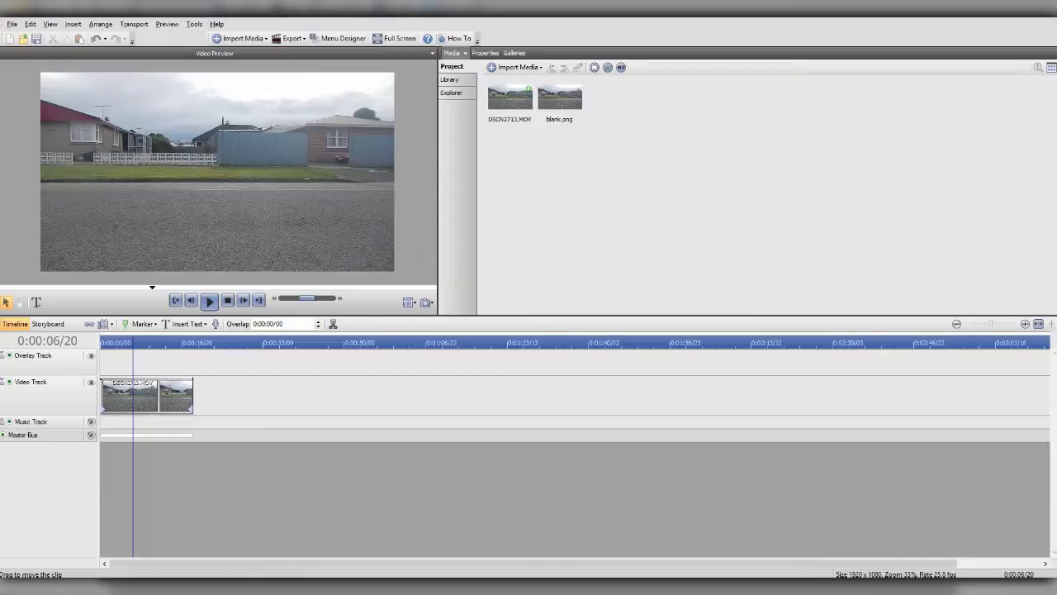
Split the DSCN2713.MOV clip at the playhead and delete the part before it
left_click(147, 397)
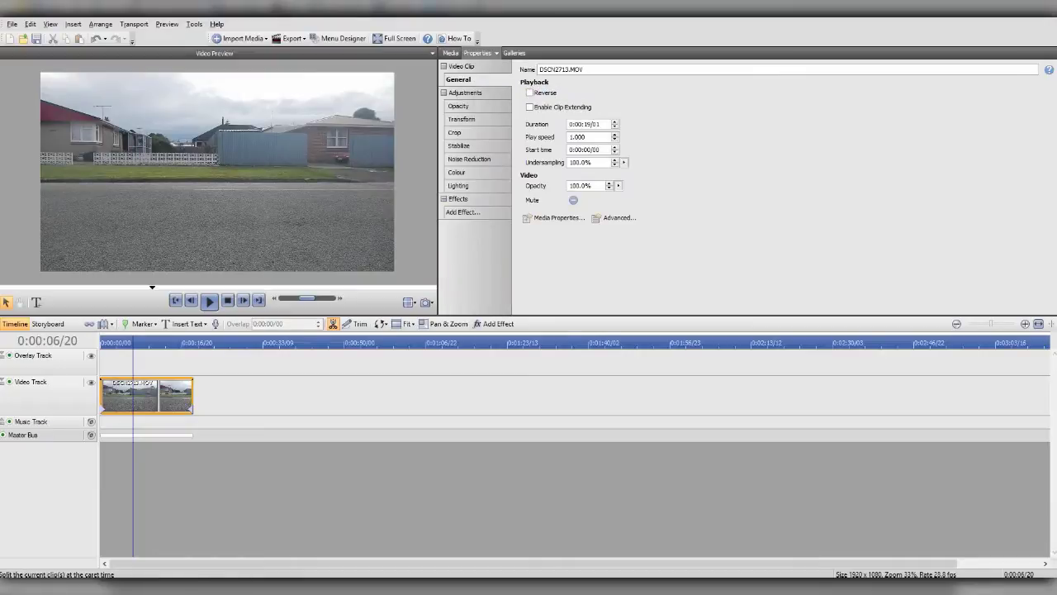
left_click(333, 323)
left_click(118, 397)
key("Delete")
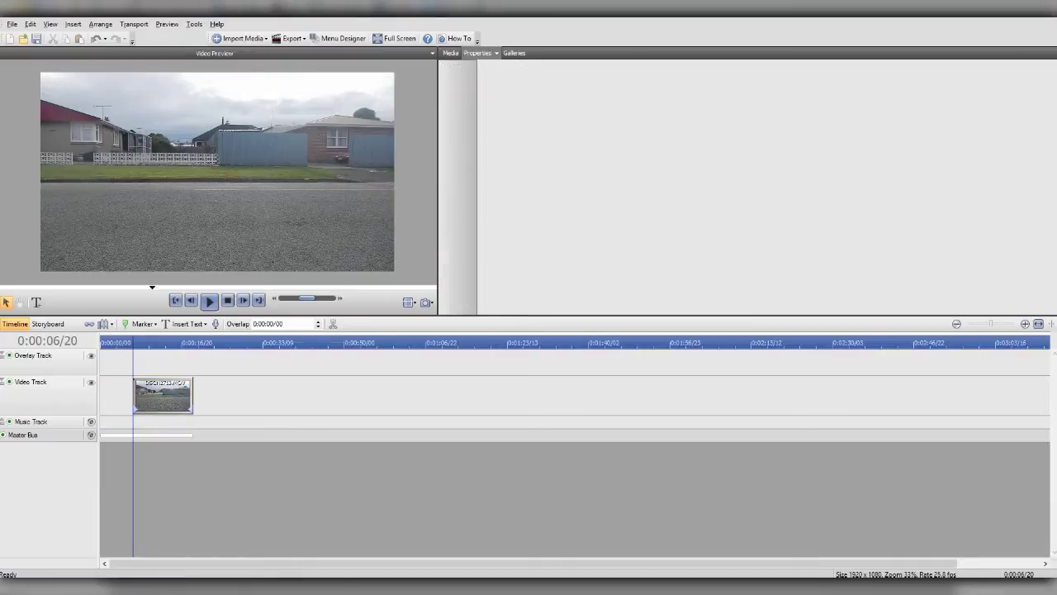
Split the clip at 0:00:13/09, where the person starts the jump, and delete the part before it
left_click(209, 301)
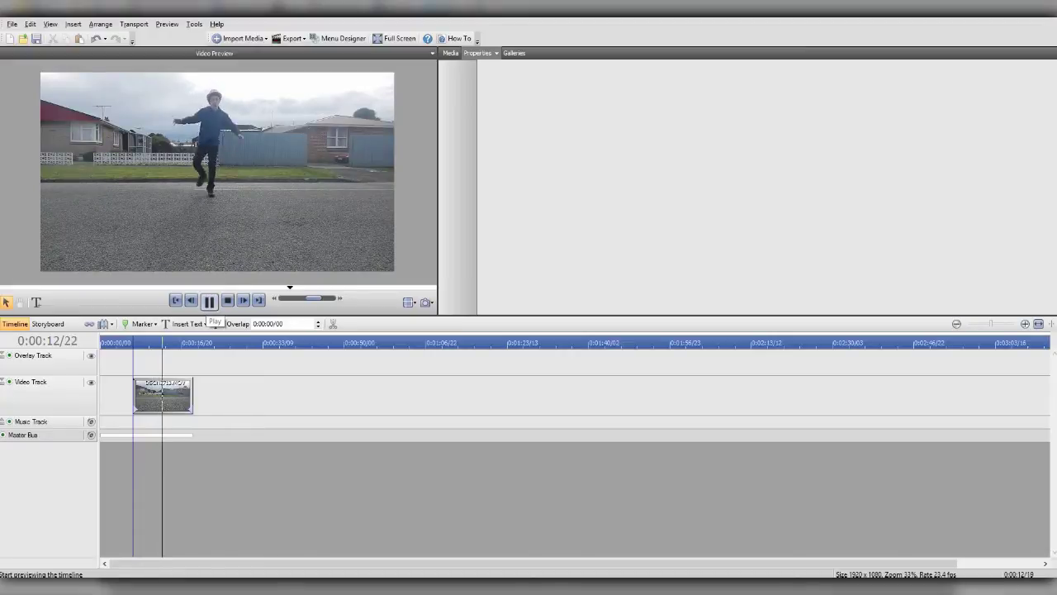
left_click(209, 301)
key("Left")
key("Left")
key("Left")
key("Left")
key("Left")
key("Left")
key("Left")
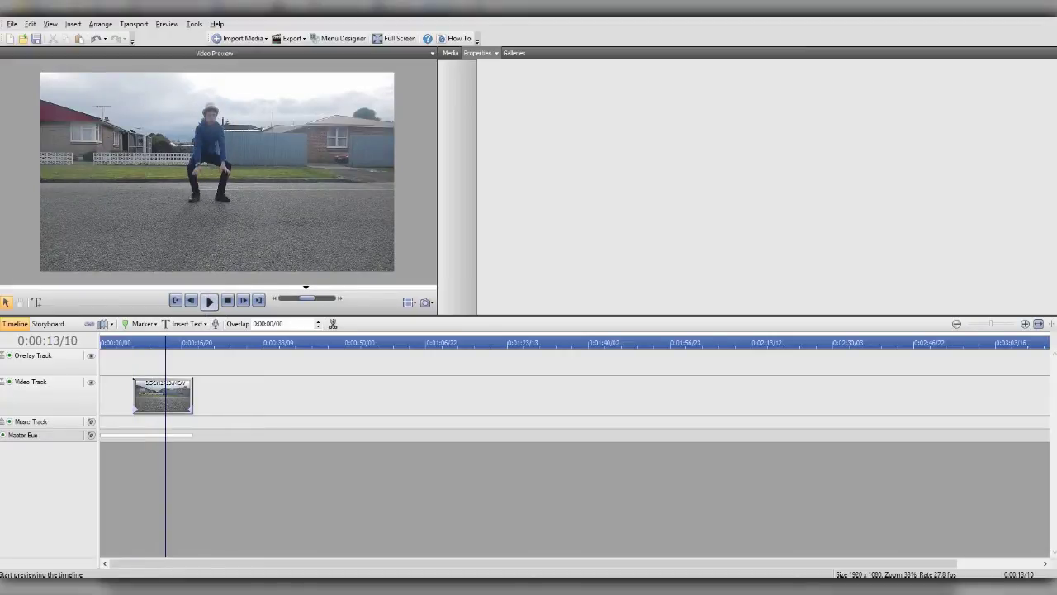
key("Right")
key("Right")
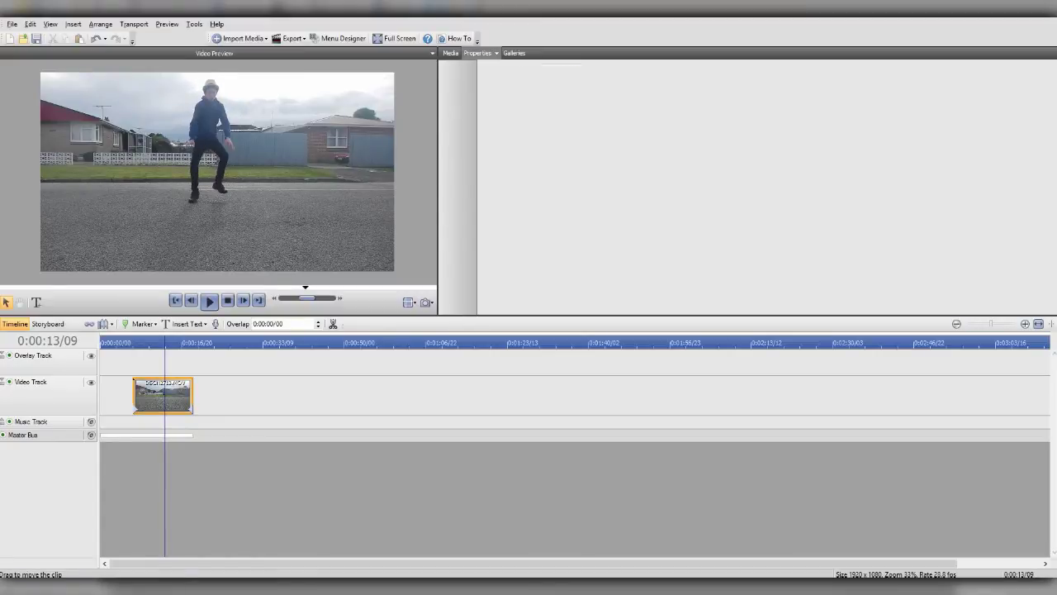
key("s")
left_click(149, 396)
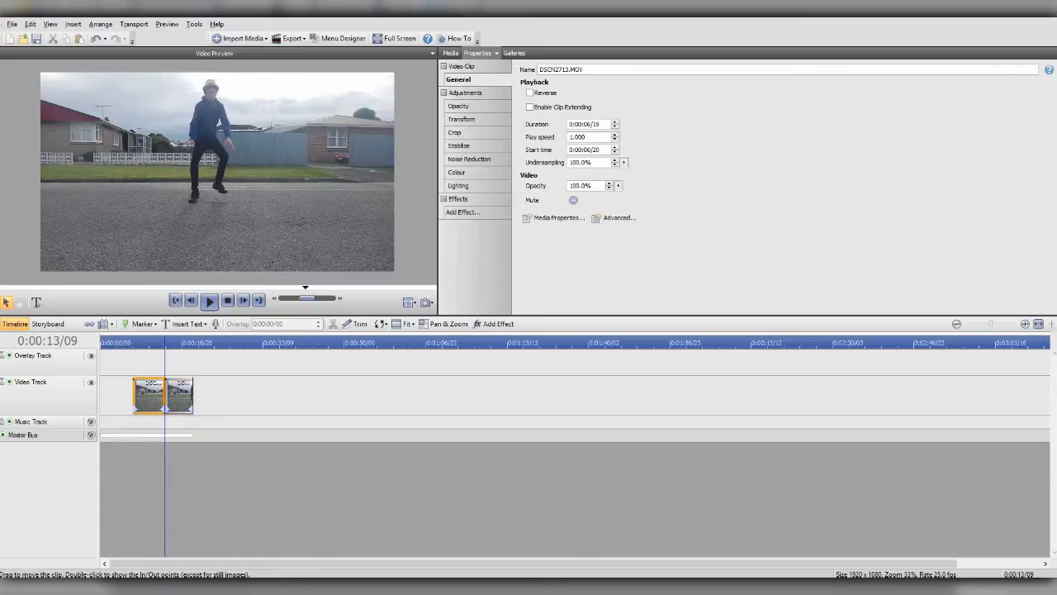
key("Delete")
Split the clip at 0:00:14/27, while the person is high in the air, and delete the part after it
key("space")
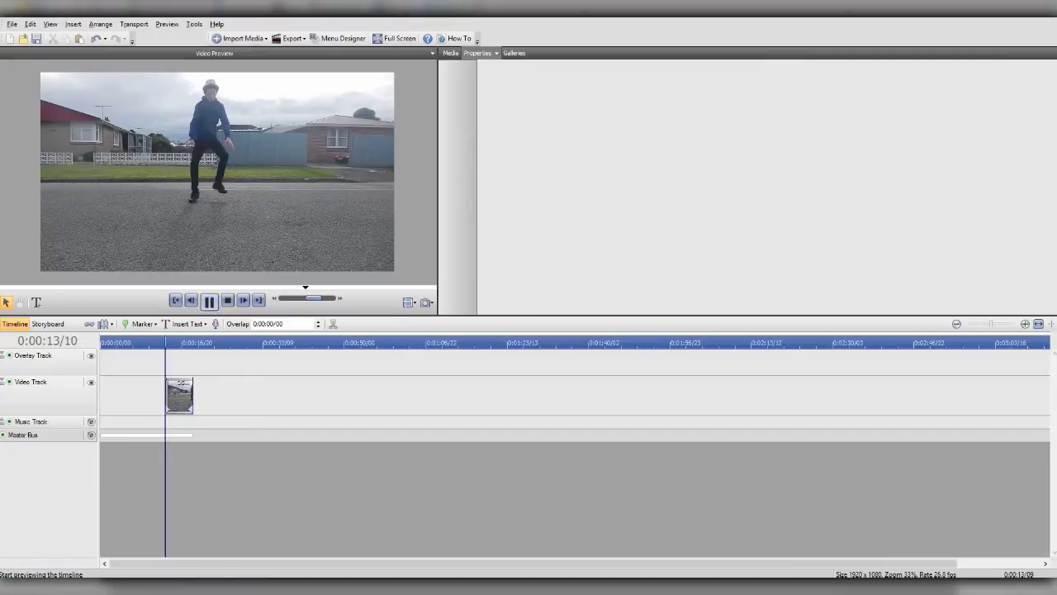
left_click(209, 300)
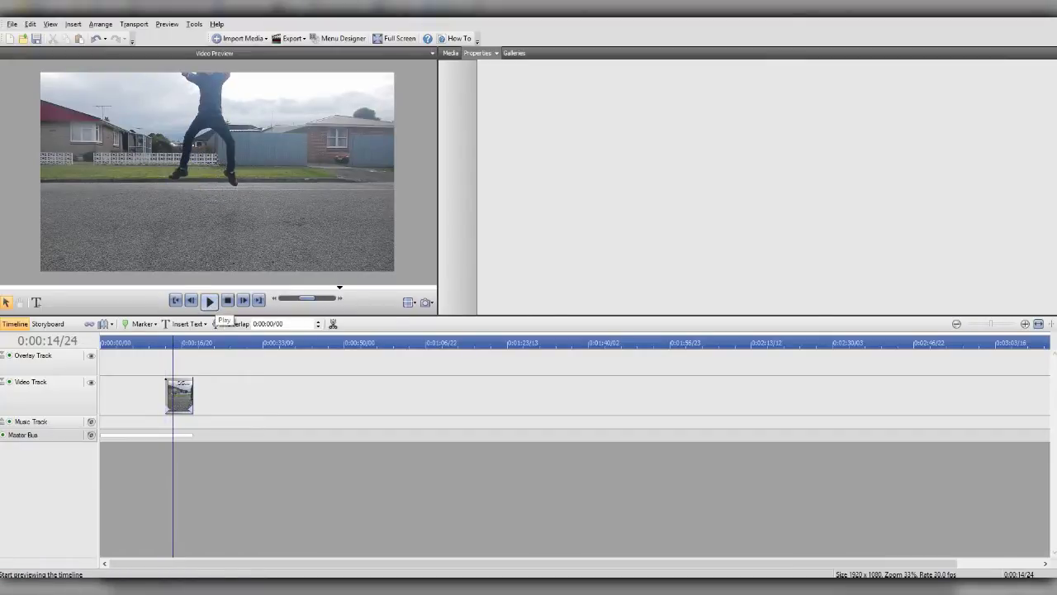
key("Left")
key("Left")
key("Left")
key("Right")
key("Right")
key("Right")
key("Right")
key("Right")
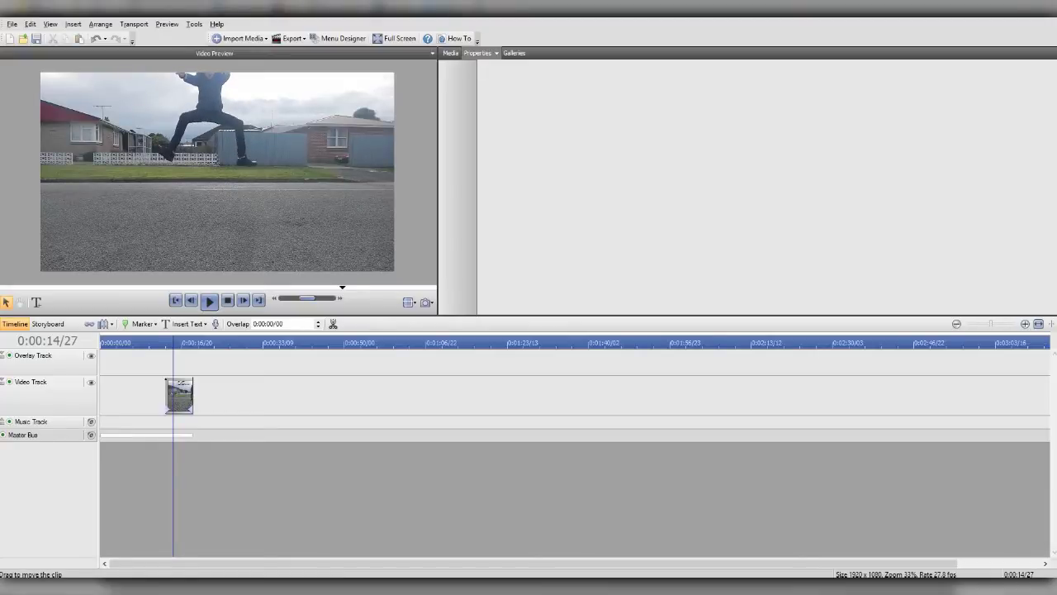
left_click(180, 397)
left_click(333, 324)
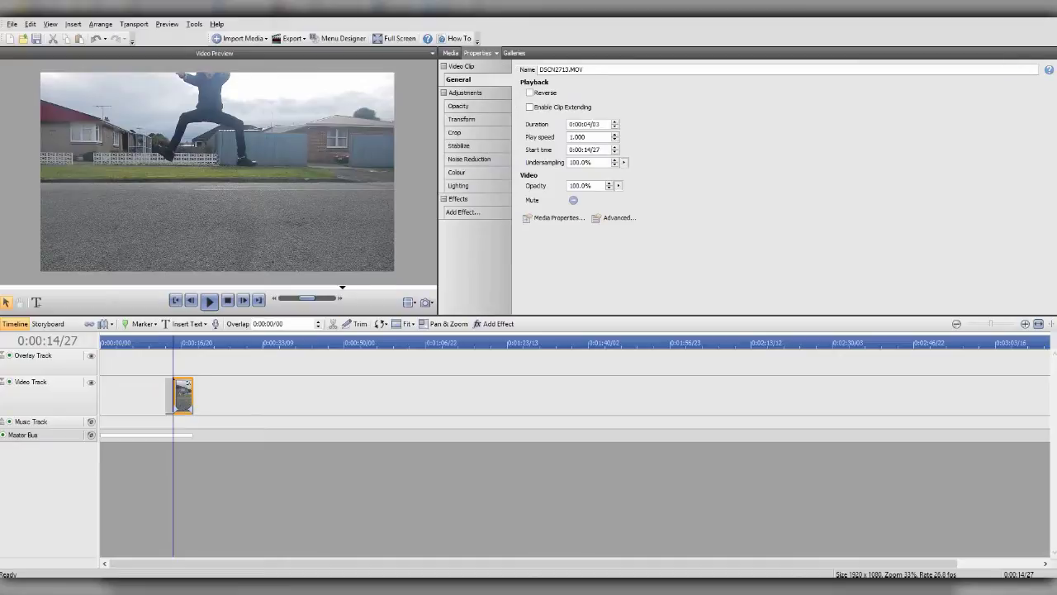
key("Delete")
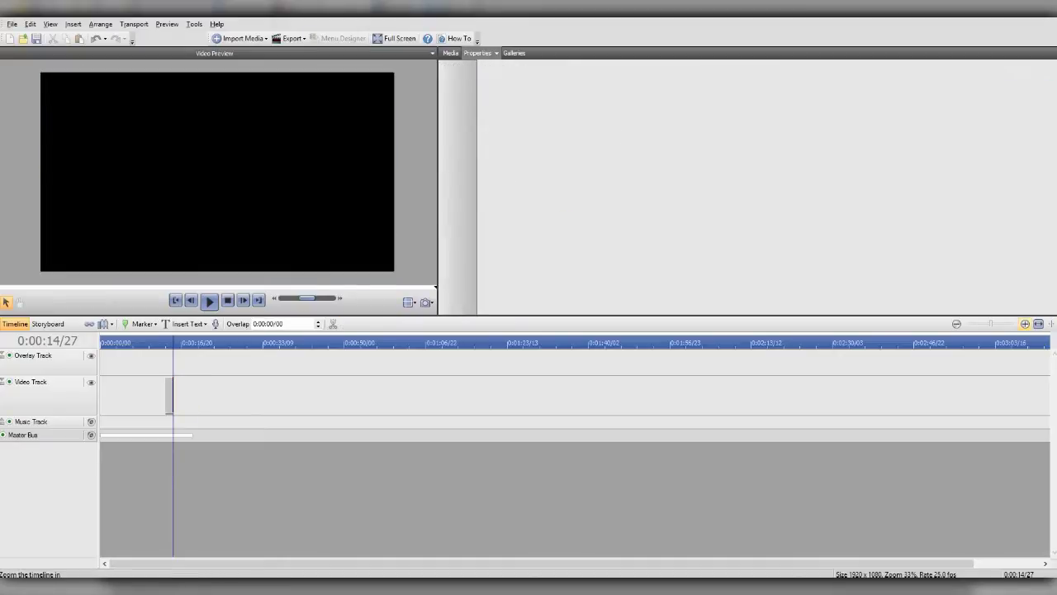
Move the trimmed jump clip near the start of the Video Track, leaving a short gap in front of it
left_click(1025, 323)
left_click(1025, 324)
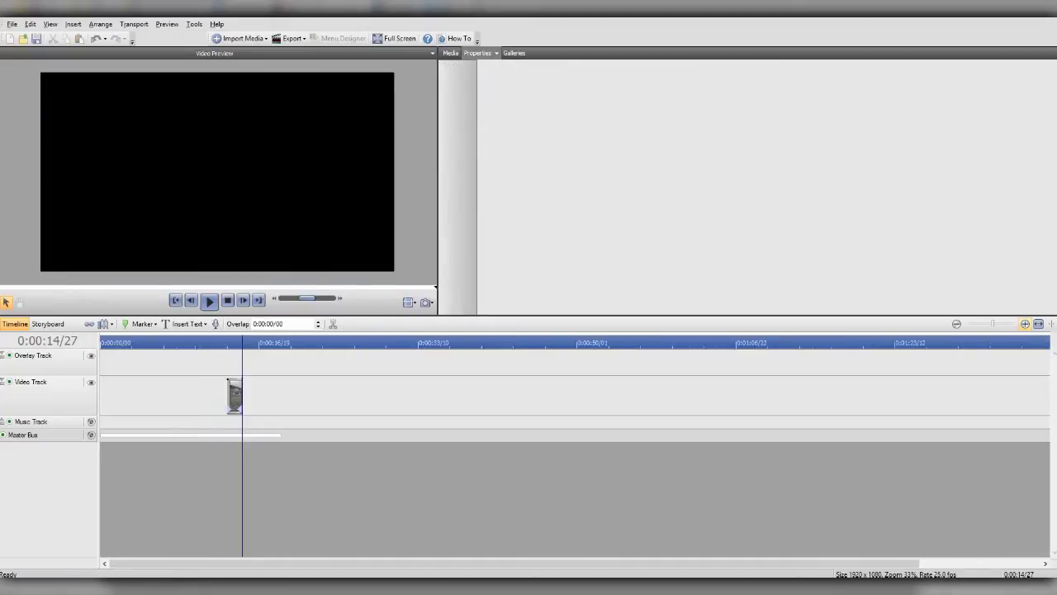
left_click(1024, 324)
left_click(1025, 323)
left_click(1025, 324)
left_click(1025, 323)
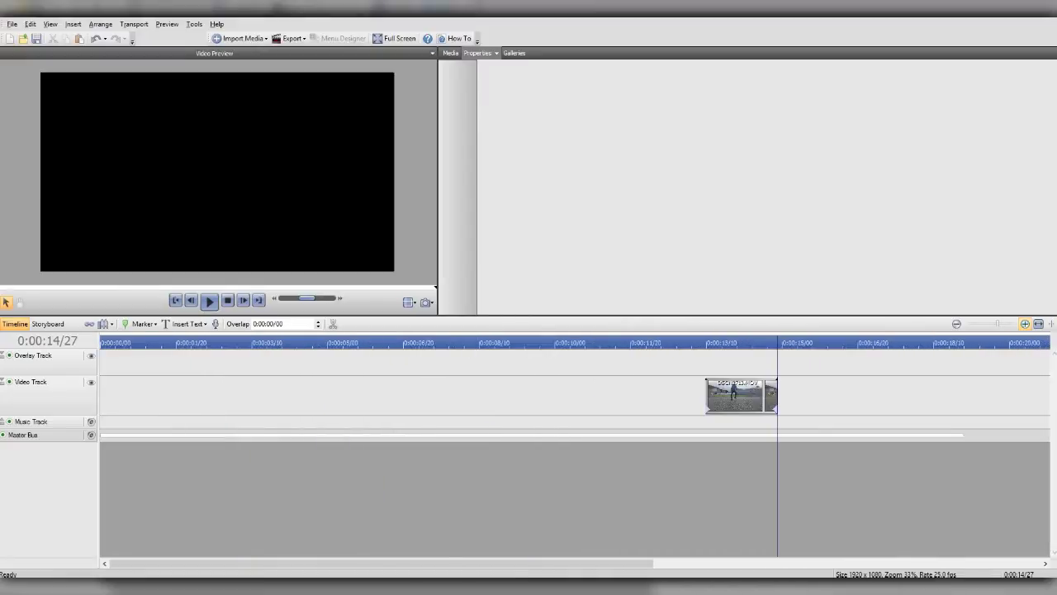
left_click(1024, 323)
left_click(1025, 324)
left_click(1025, 323)
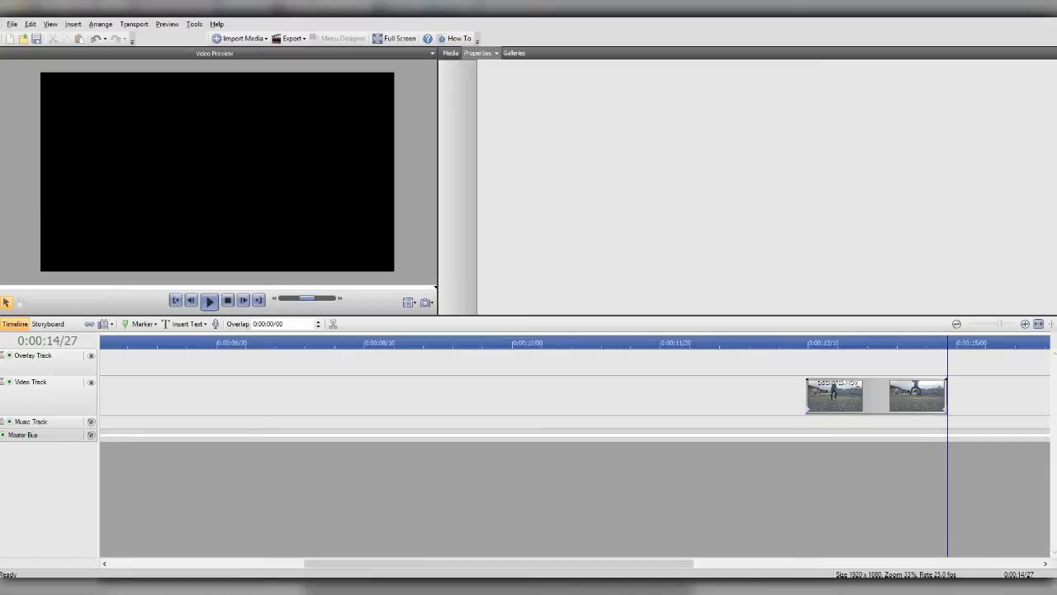
left_click_drag(876, 397, 122, 397)
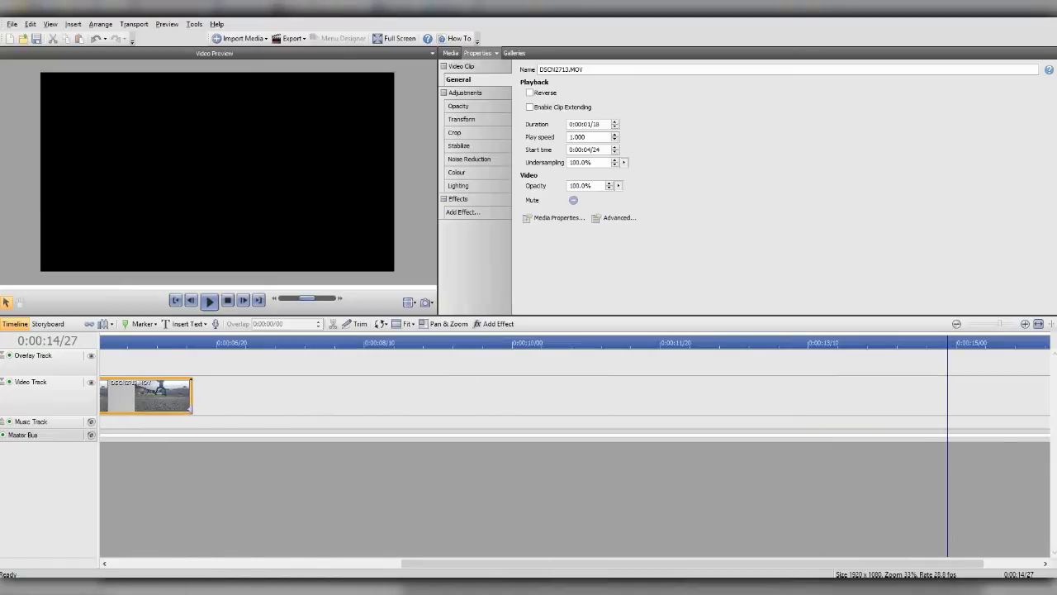
left_click_drag(692, 563, 400, 563)
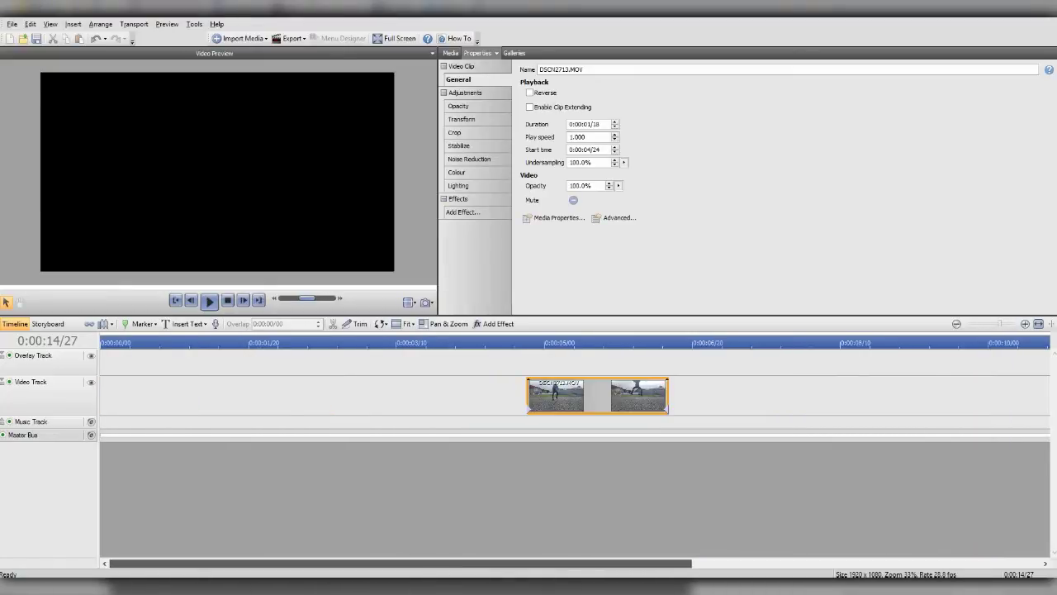
left_click_drag(597, 398, 219, 397)
Place blank.png at the start of the Video Track so that it ends where the jump clip begins, at 0:00:00/14
left_click(152, 342)
left_click_drag(152, 343, 133, 343)
left_click(451, 53)
left_click_drag(559, 98, 104, 396)
left_click_drag(542, 397, 184, 396)
key("ctrl+z")
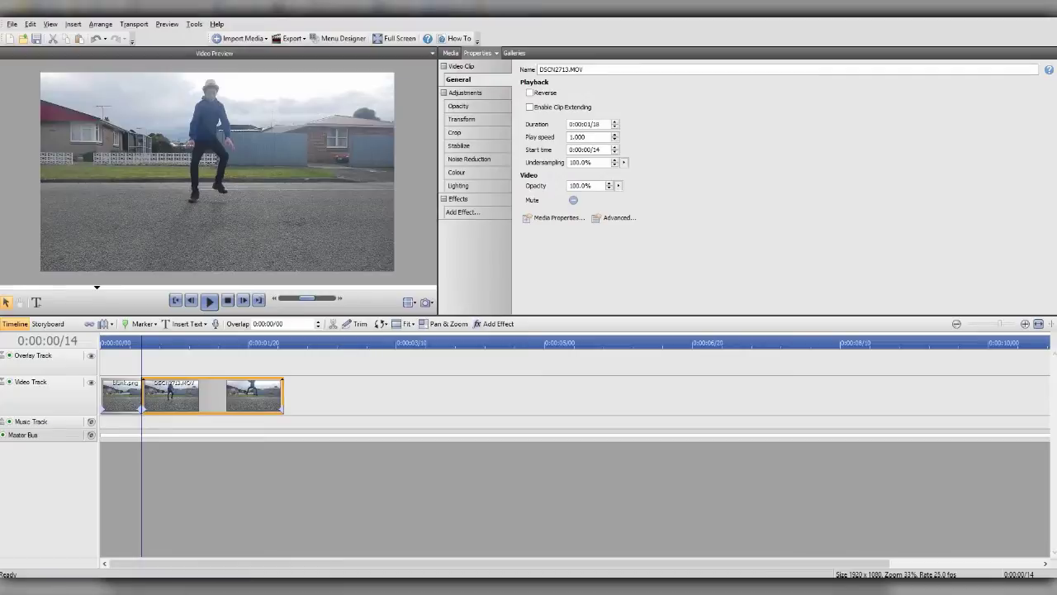
Add a second blank.png directly after the jump clip and shorten it to 0:00:00/17
left_click(450, 53)
left_click_drag(560, 98, 286, 397)
left_click_drag(421, 395, 421, 394)
left_click_drag(627, 395, 333, 395)
Play the assembled sequence, return the playhead to the start and show the project media
left_click(190, 300)
left_click(209, 301)
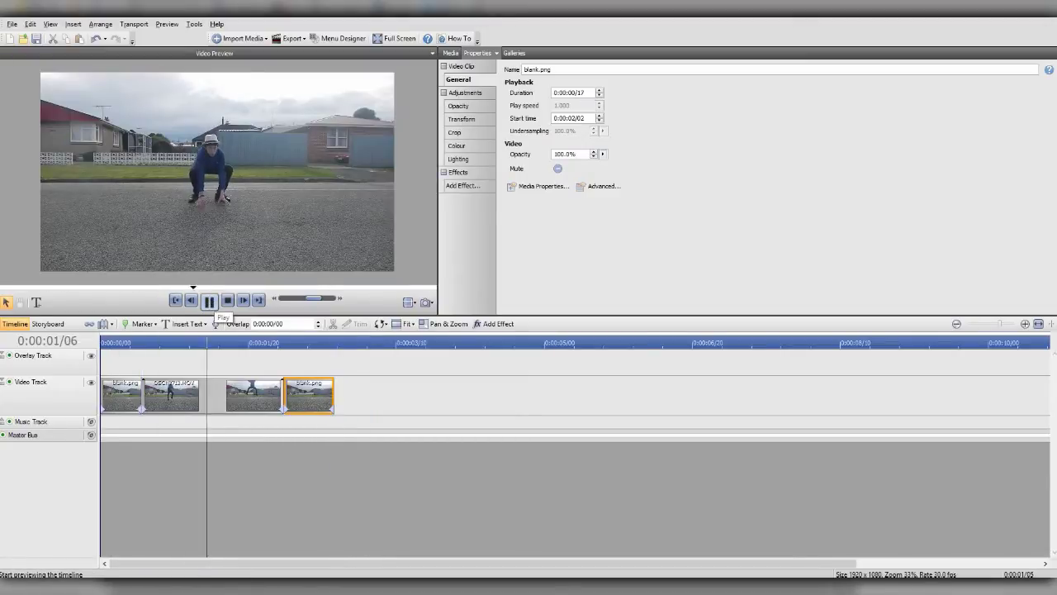
left_click(175, 300)
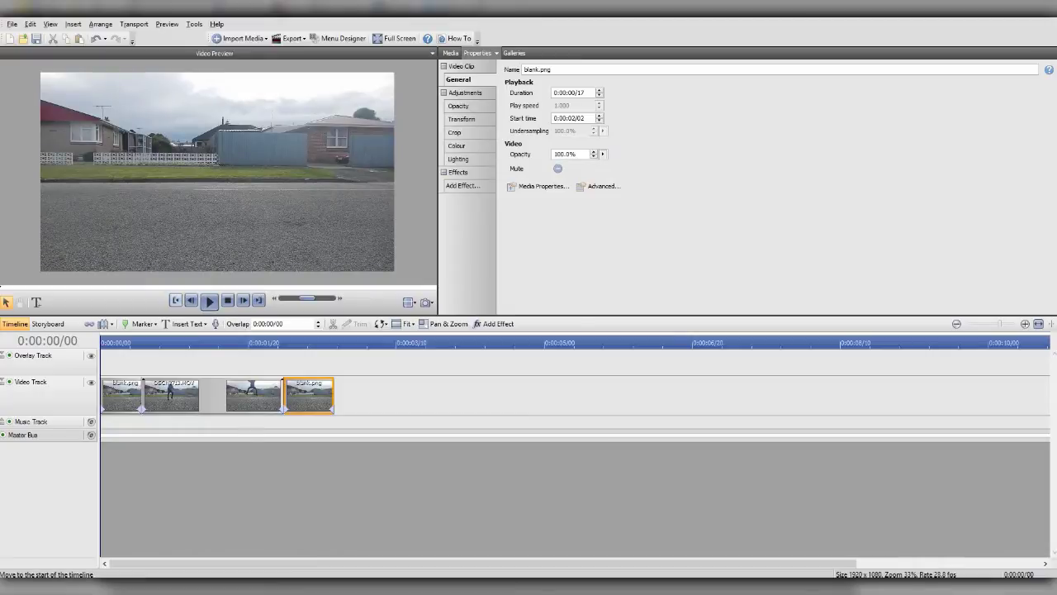
left_click(450, 52)
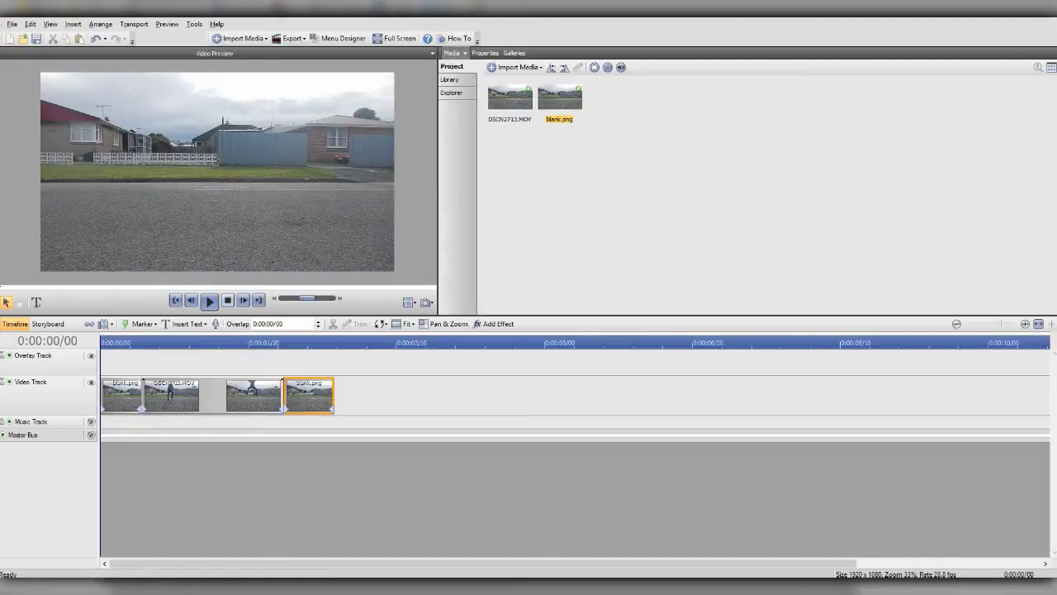
Save the jump clip's first landing frame, at 0:00:00/15, as land.png and add it to the project media
left_click(142, 343)
key("Right")
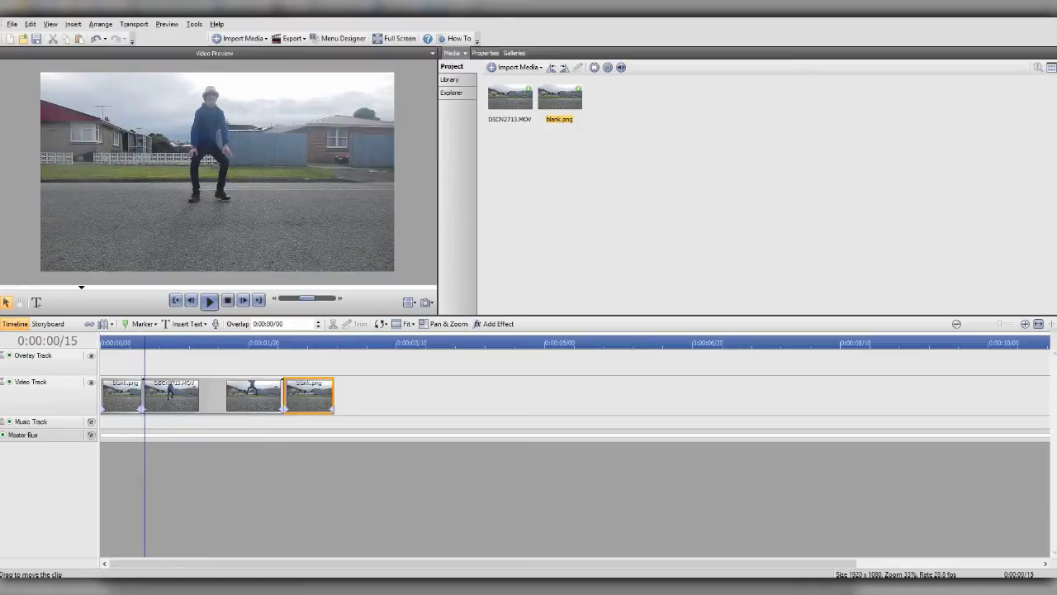
left_click(213, 397)
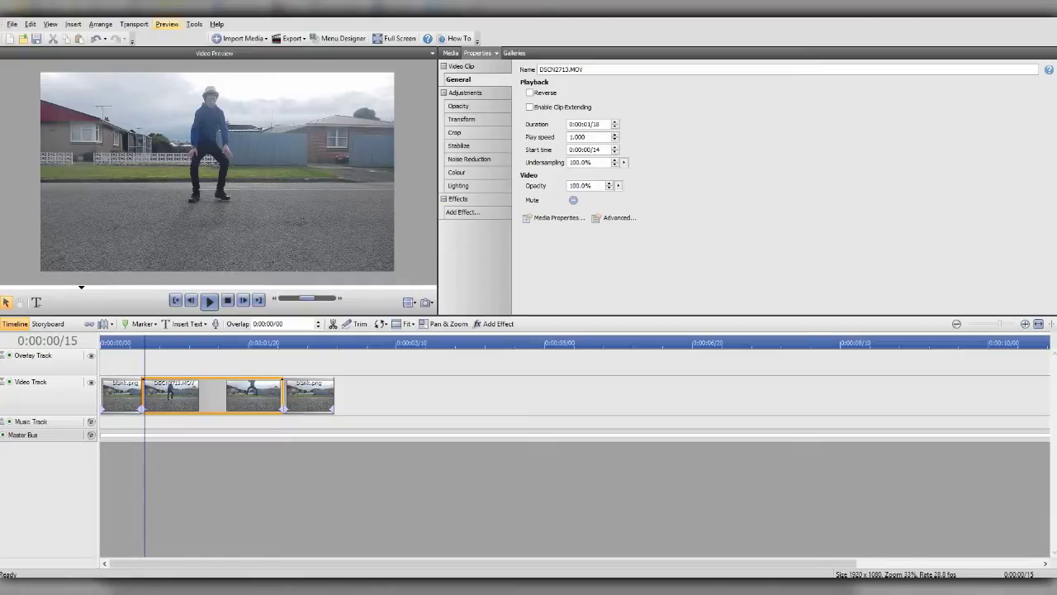
key("Left")
key("Right")
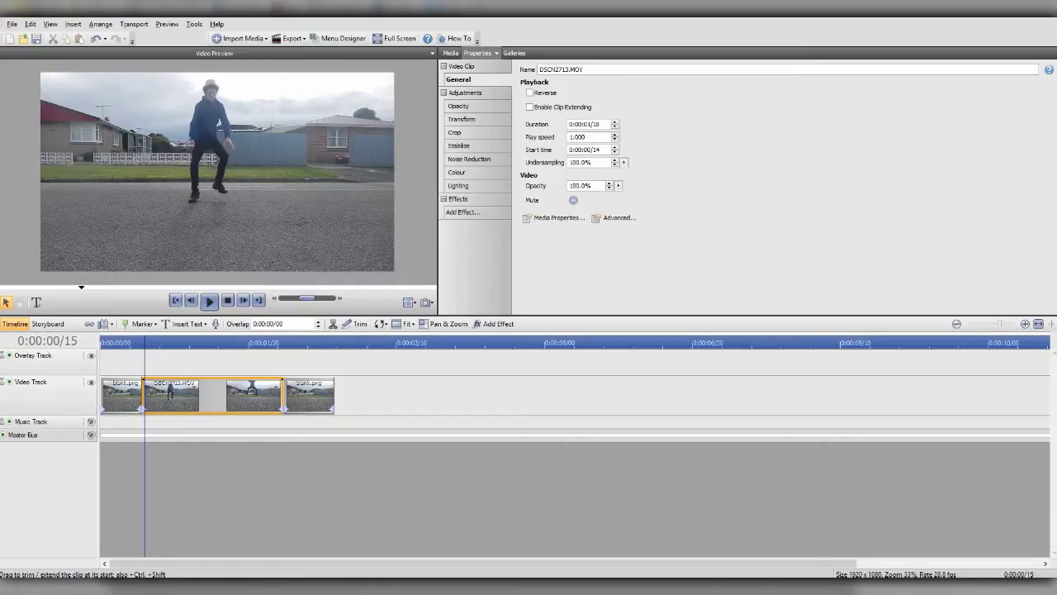
left_click(167, 24)
left_click(190, 165)
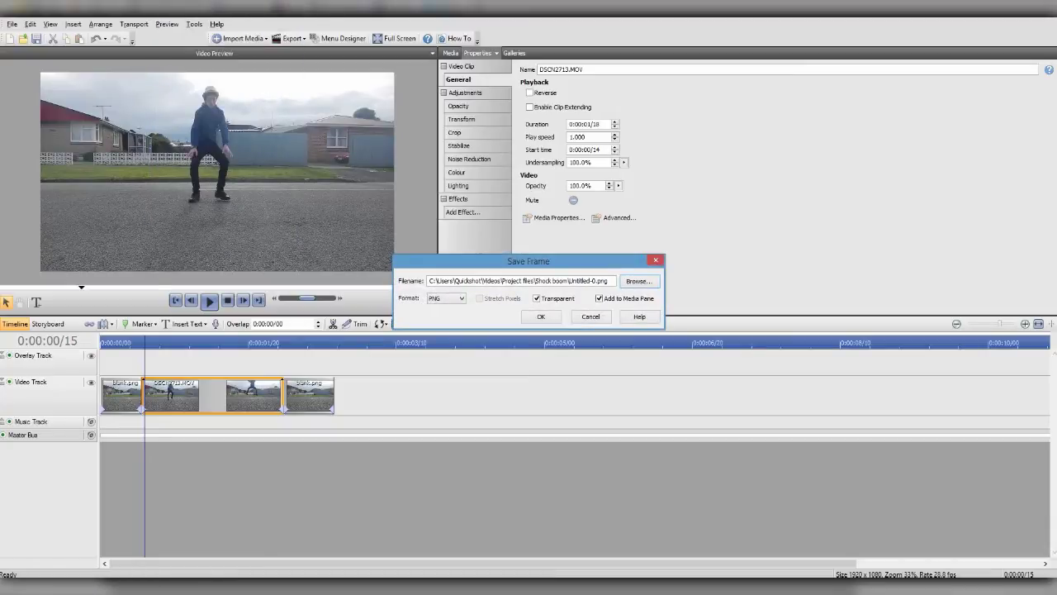
left_click_drag(596, 281, 573, 280)
key("Return")
key("Return")
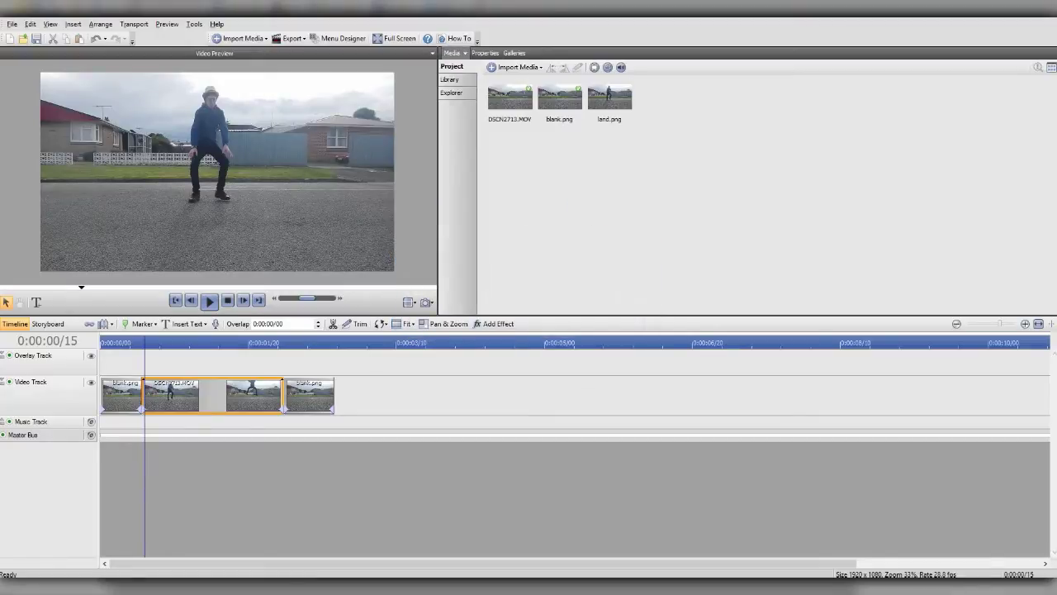
Save the frame at the end of the jump clip as jump1.png and add it to the project media
left_click_drag(145, 342, 283, 342)
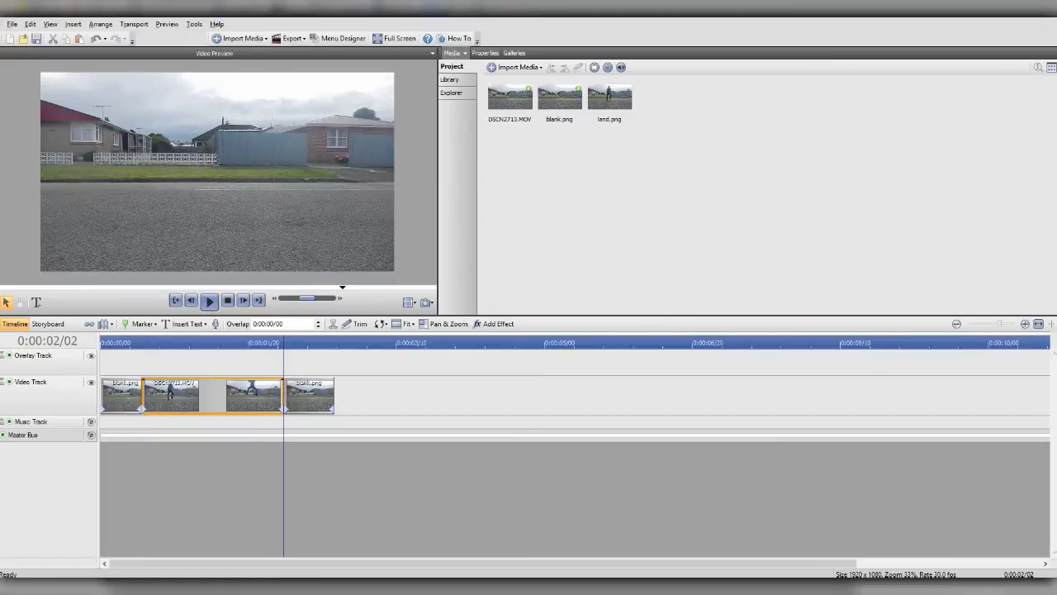
key("Left")
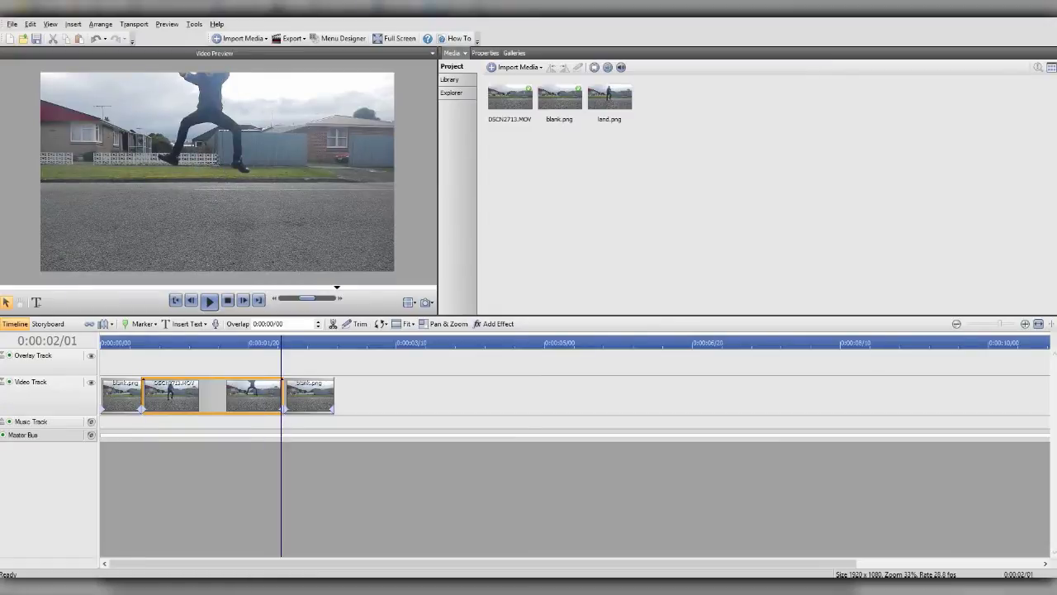
key("Right")
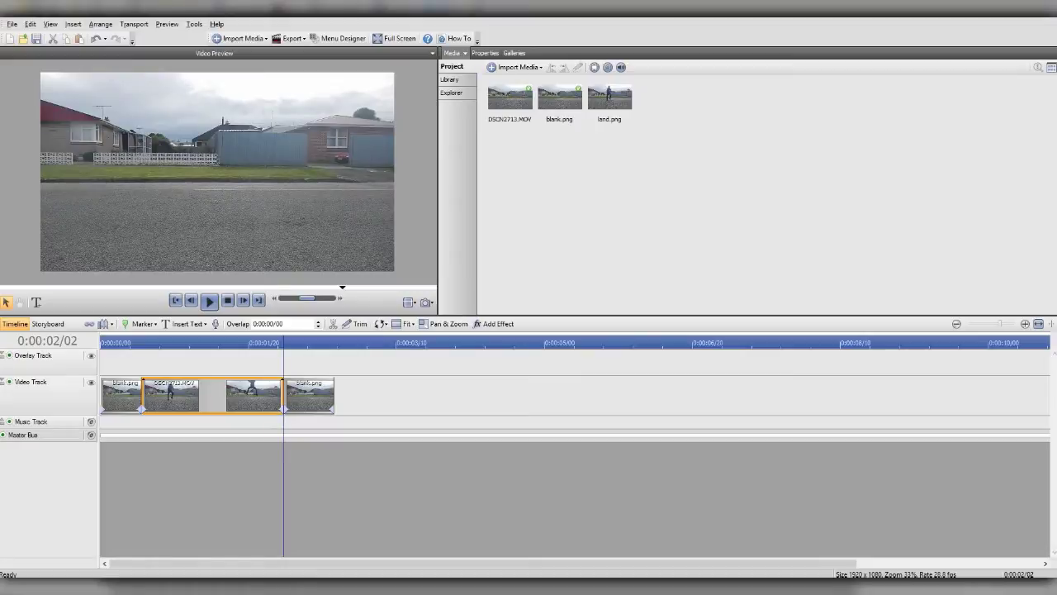
left_click(166, 24)
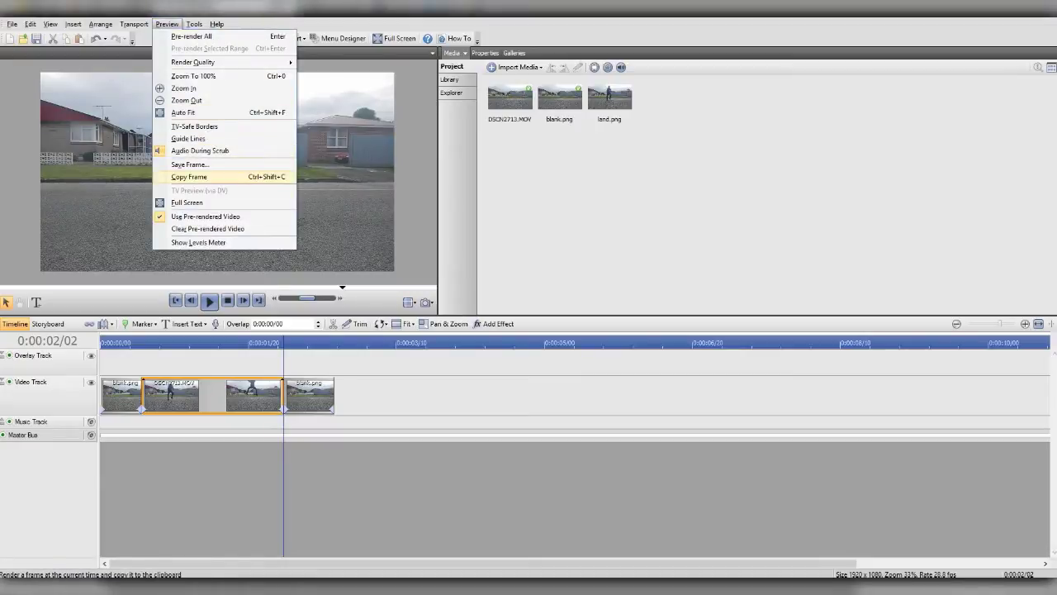
left_click(207, 177)
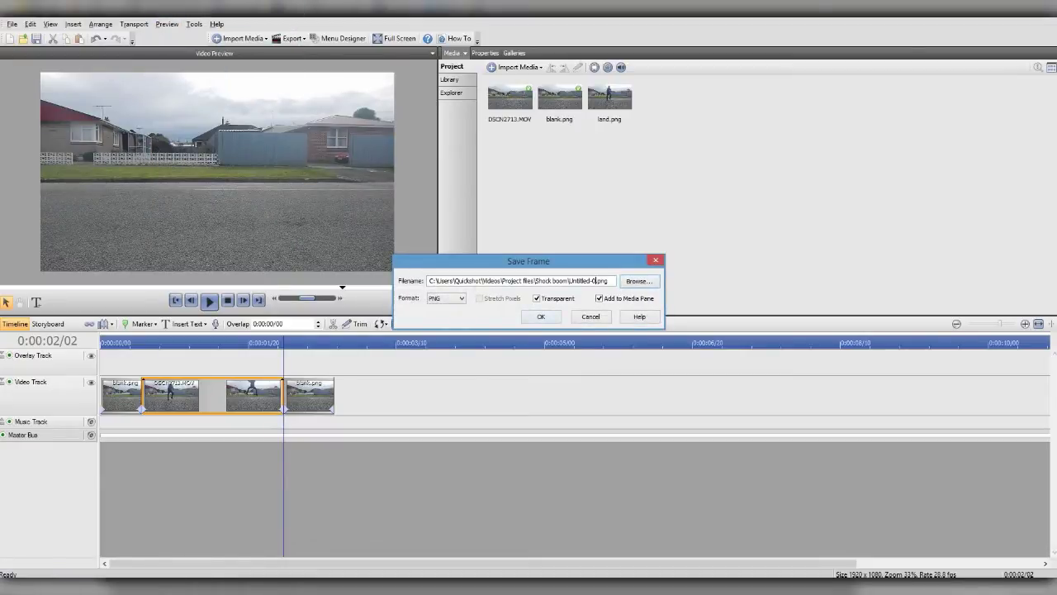
type("jj")
key("Return")
key("Return")
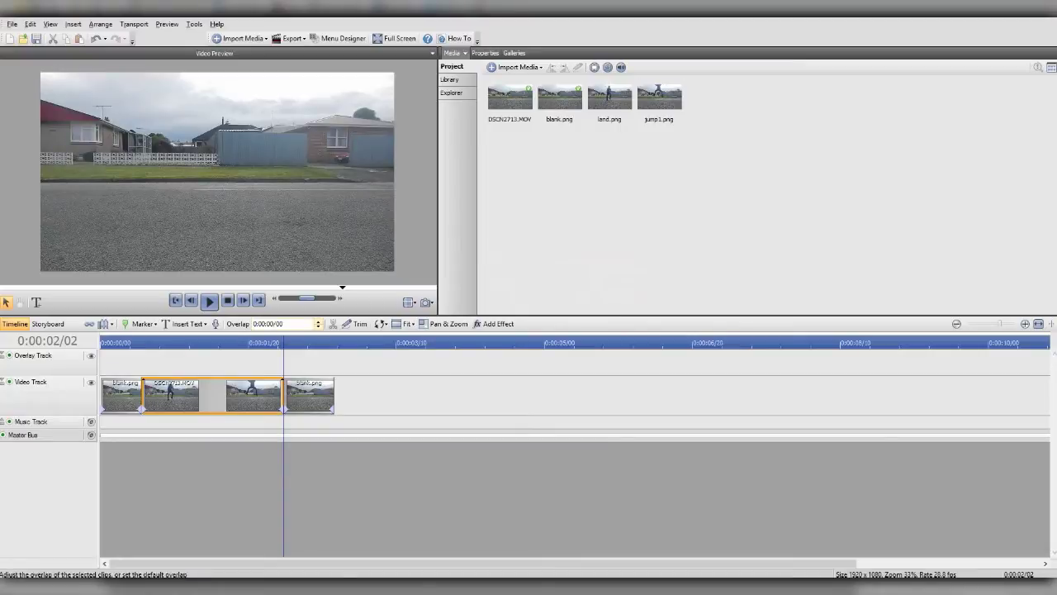
Preview the opening of the sequence from 0:00:00/00 and return the playhead to the start
left_click_drag(283, 343, 100, 343)
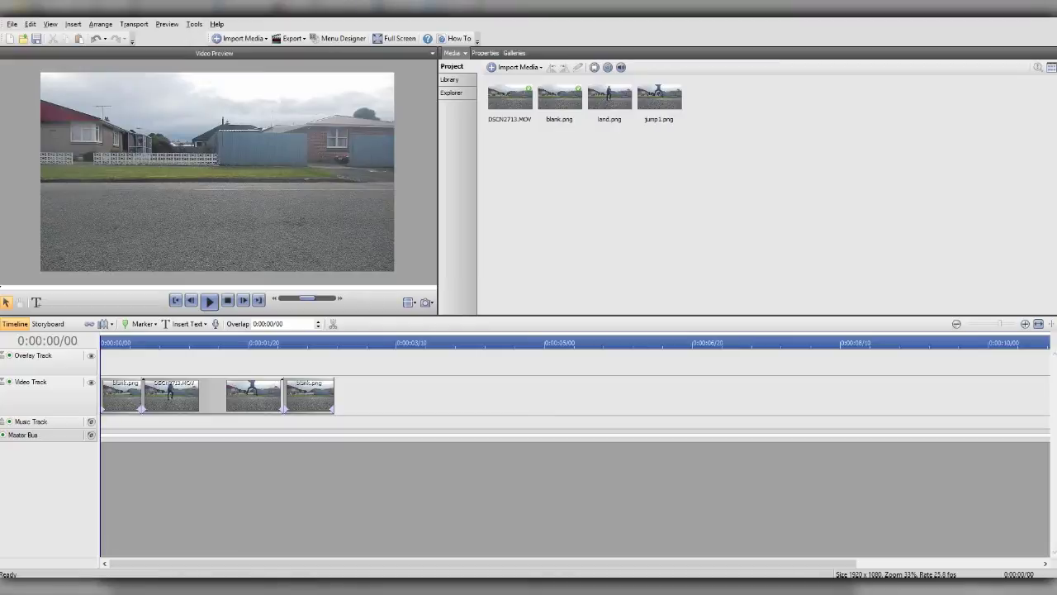
key("space")
key("space")
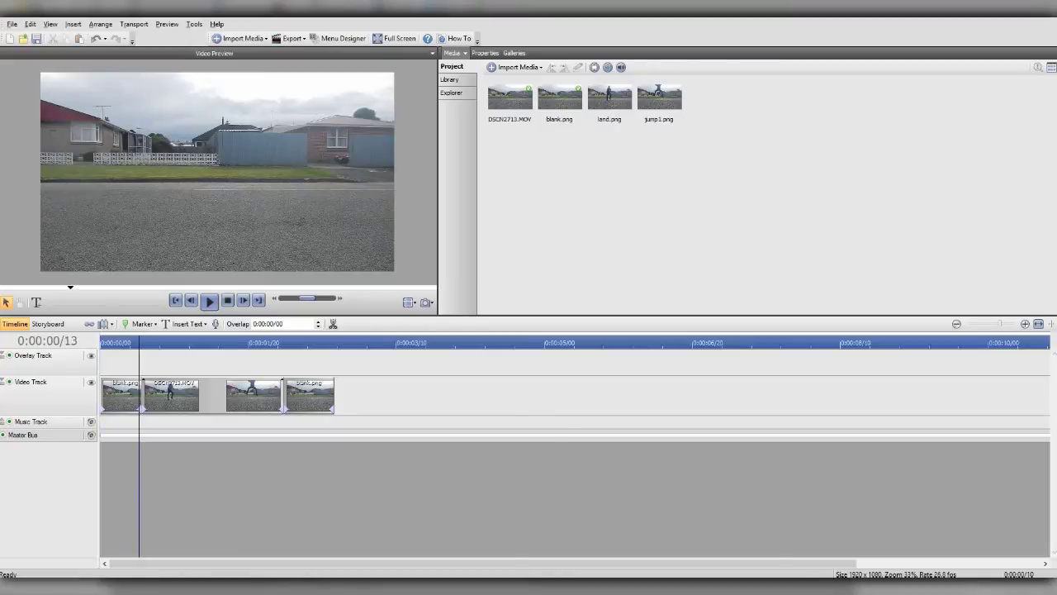
key("Home")
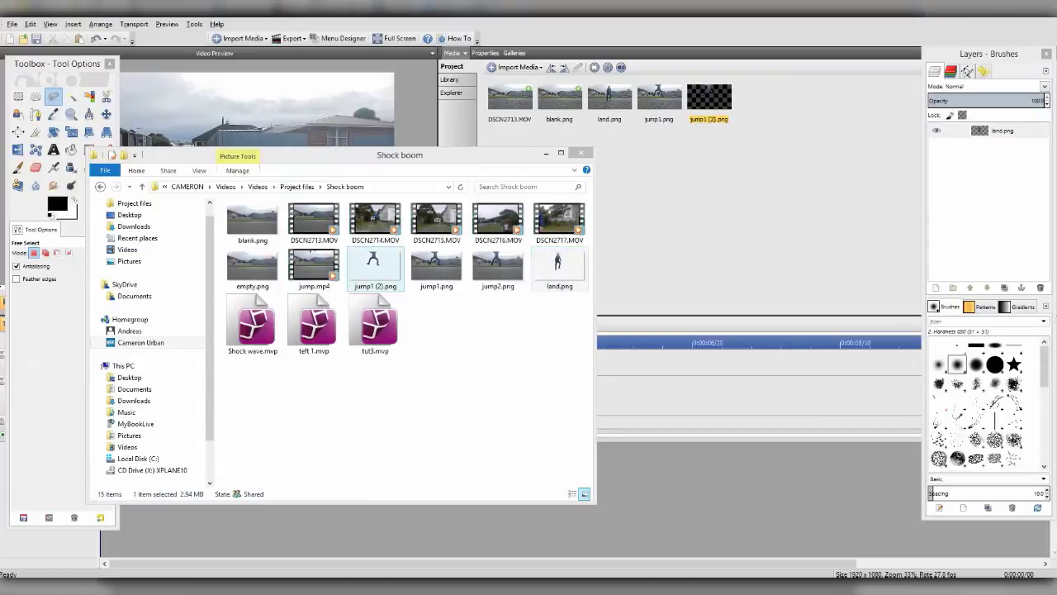
Import the cut-out land.png from the Shock boom folder and place it at the start of the Overlay Track, shortened to 0:00:00/14
left_click_drag(559, 267, 684, 186)
left_click(581, 152)
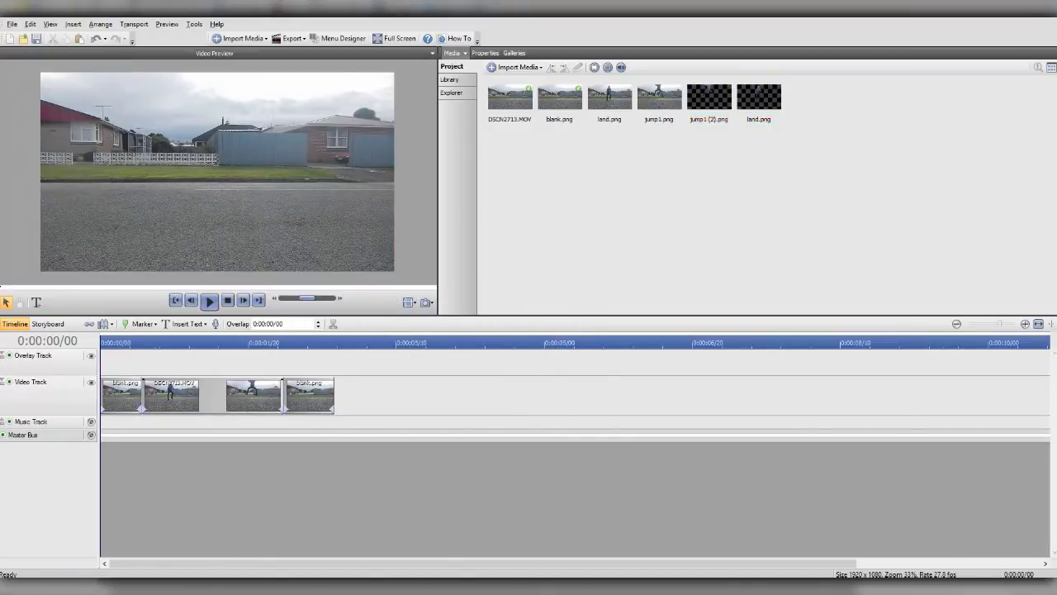
left_click_drag(758, 97, 337, 363)
left_click_drag(759, 97, 115, 361)
left_click_drag(543, 362, 141, 361)
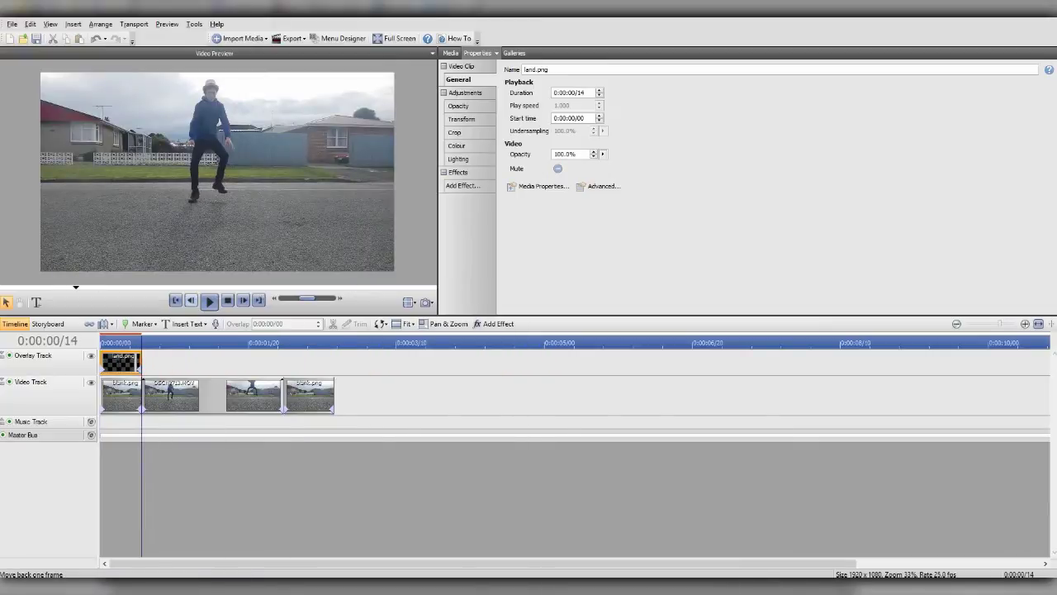
Place jump1 (2).png on the Overlay Track where the jump clip ends, at 0:00:02/02, and shorten it to 0:00:00/17
left_click(209, 301)
left_click(210, 302)
left_click_drag(217, 342, 283, 343)
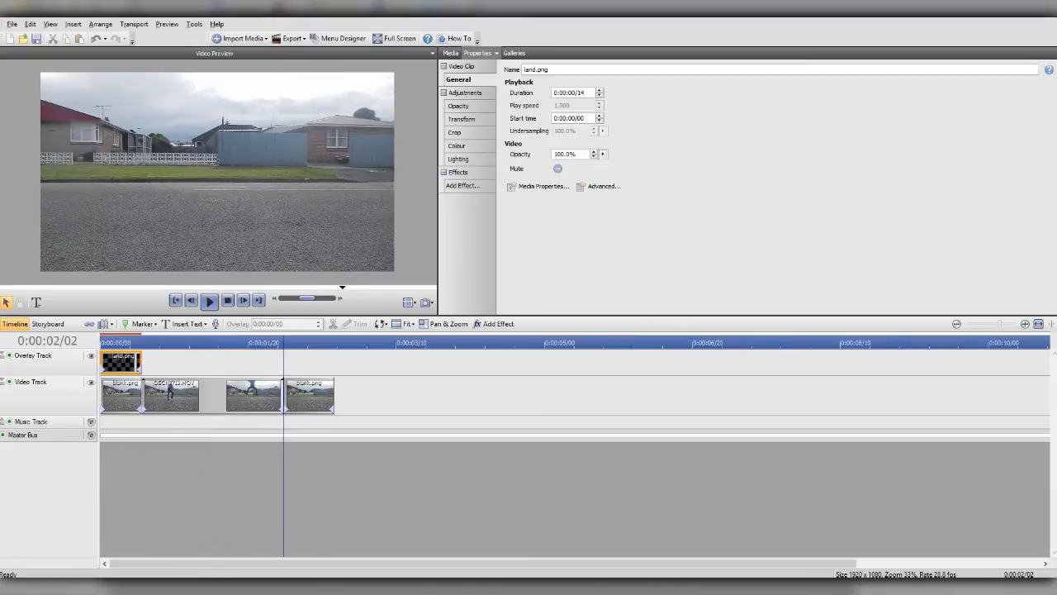
left_click(450, 53)
left_click_drag(708, 96, 295, 362)
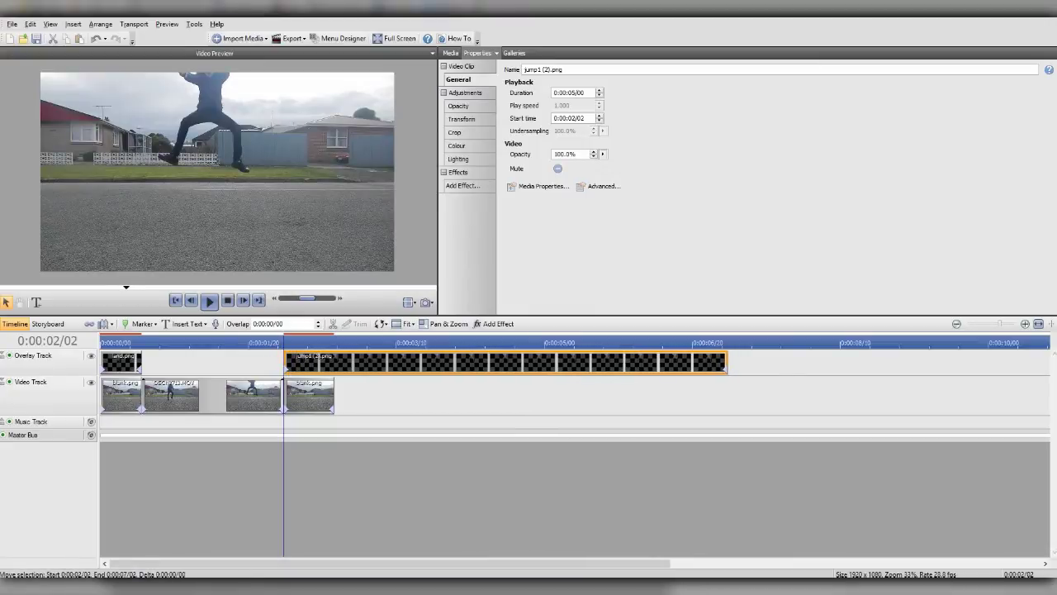
left_click_drag(725, 362, 334, 361)
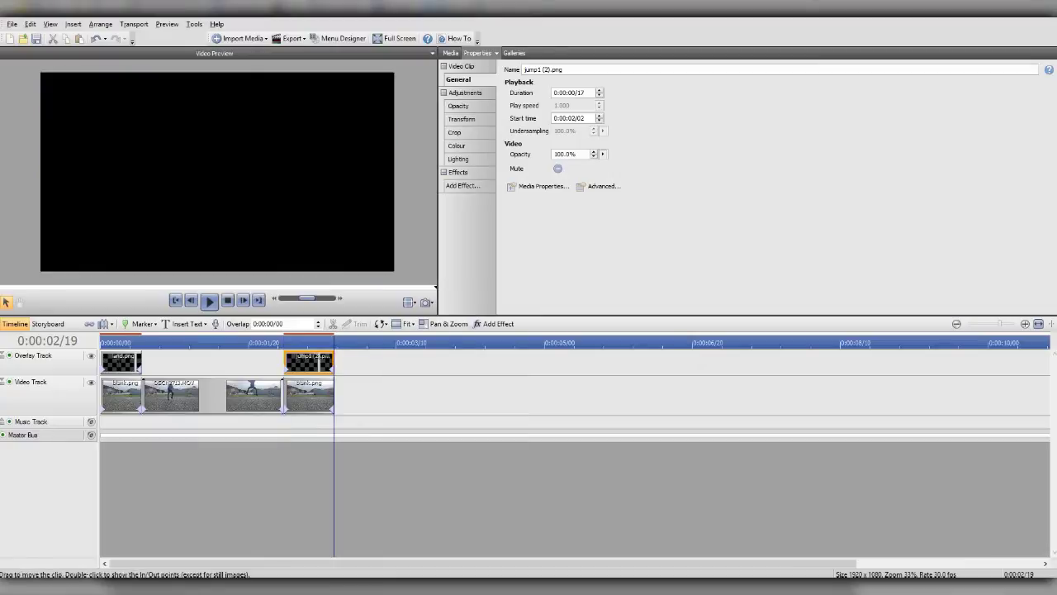
Play the sequence from the start to check both cut-out overlays against the jump clip
left_click(175, 301)
left_click(210, 302)
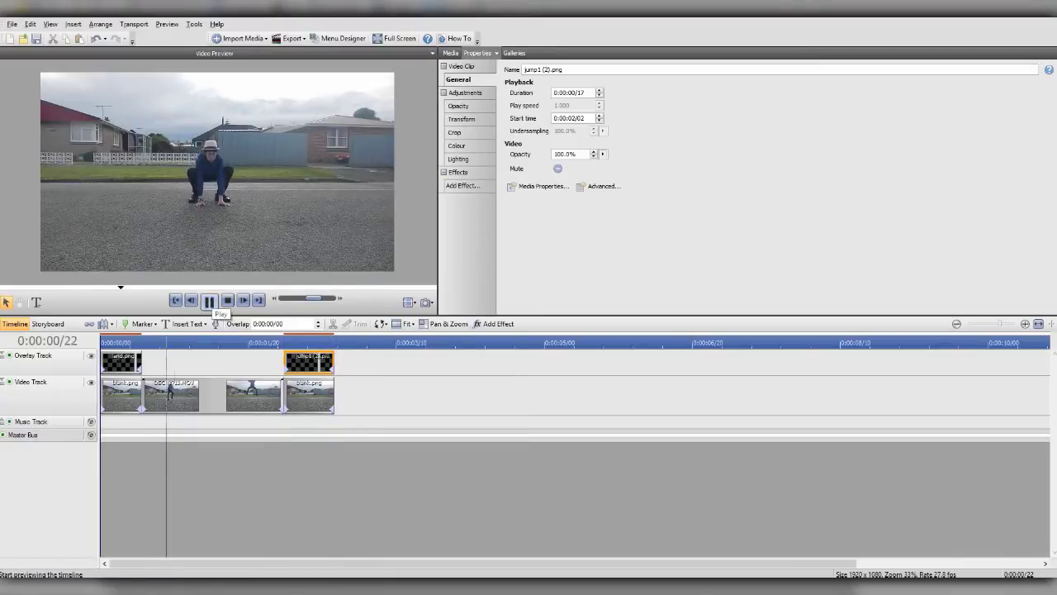
left_click(210, 302)
left_click(176, 300)
left_click(210, 302)
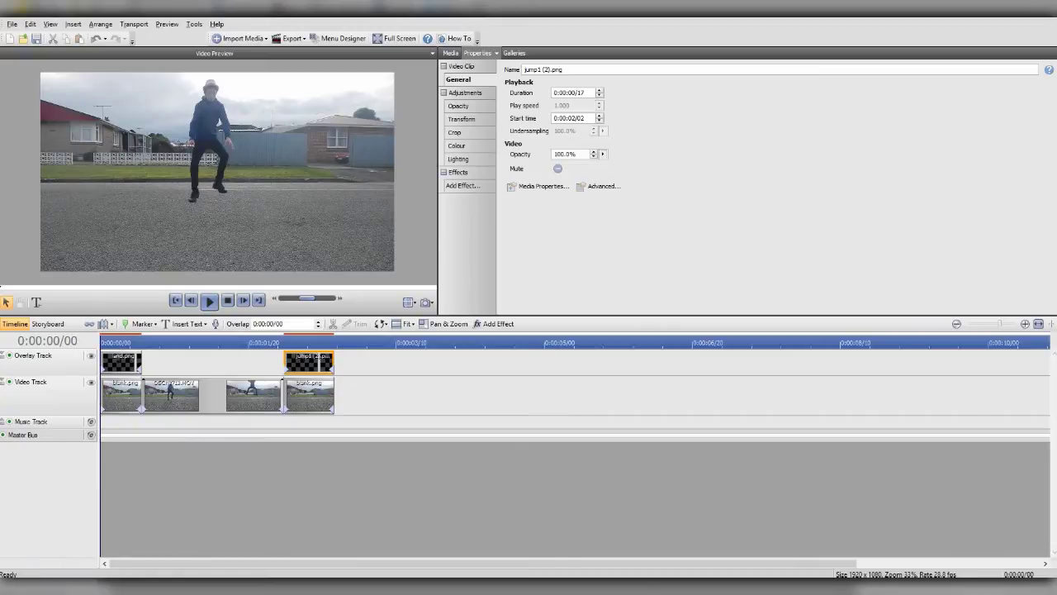
Save the project as test in the Shock boom folder
left_click(35, 39)
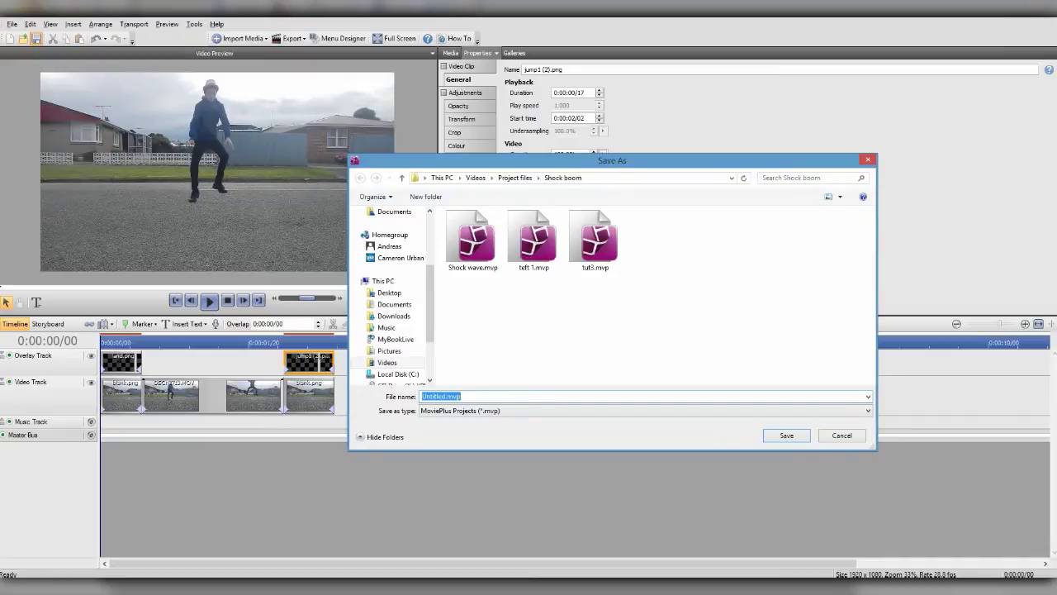
type("test")
key("Return")
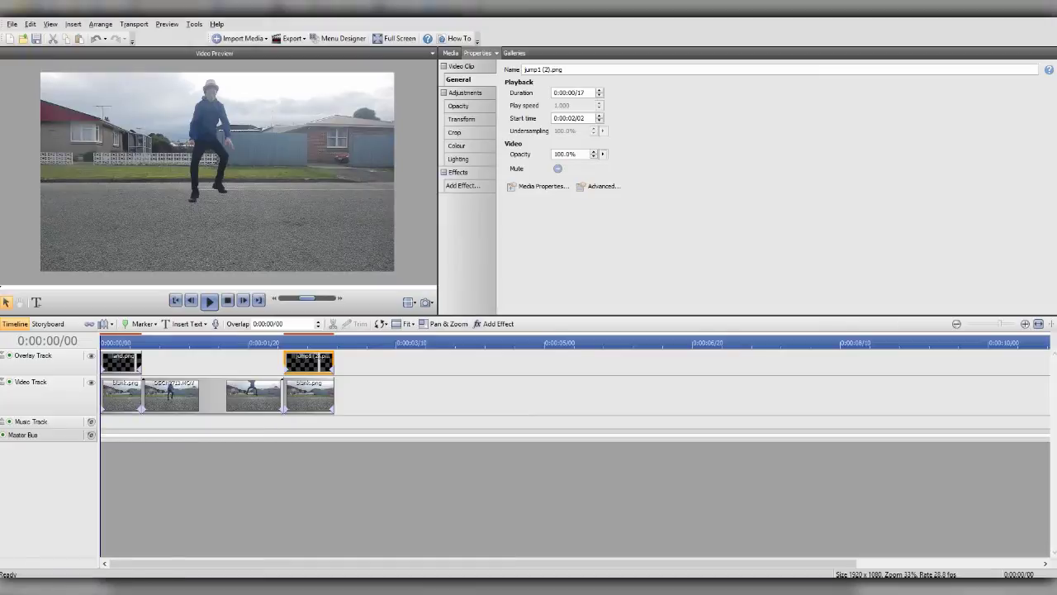
Show the Transform keyframes of the land.png overlay and add a keyframe at its end, at 0:00:00/14
left_click(121, 363)
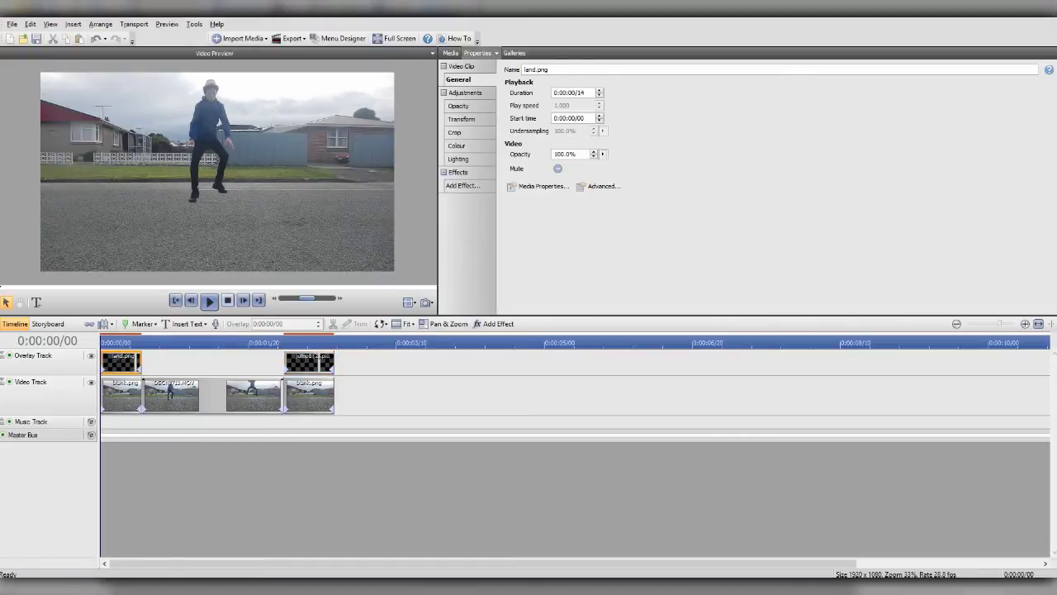
left_click(309, 363)
left_click(121, 362)
left_click(308, 362)
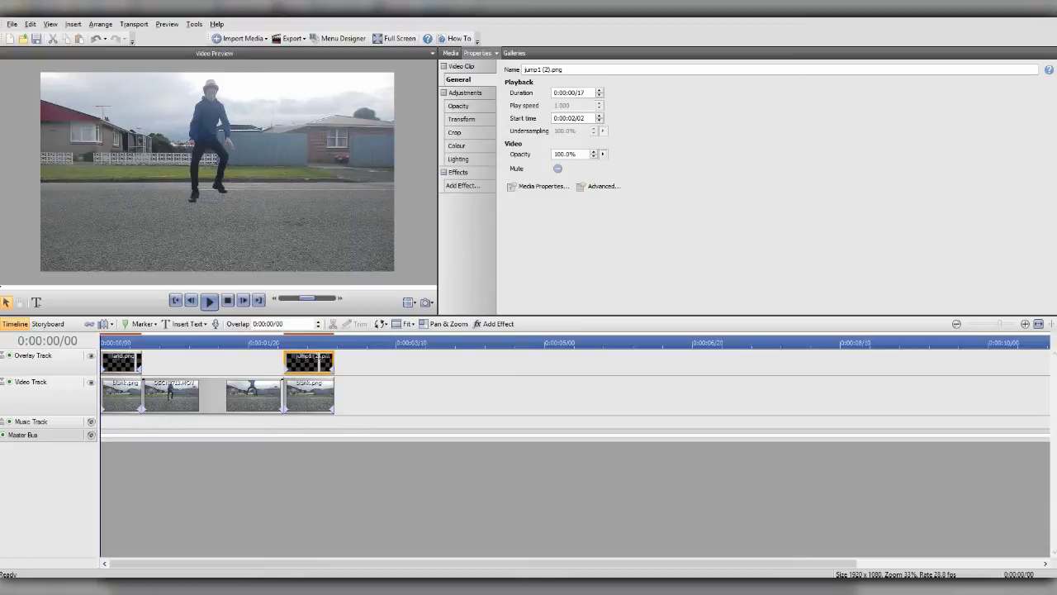
left_click(122, 363)
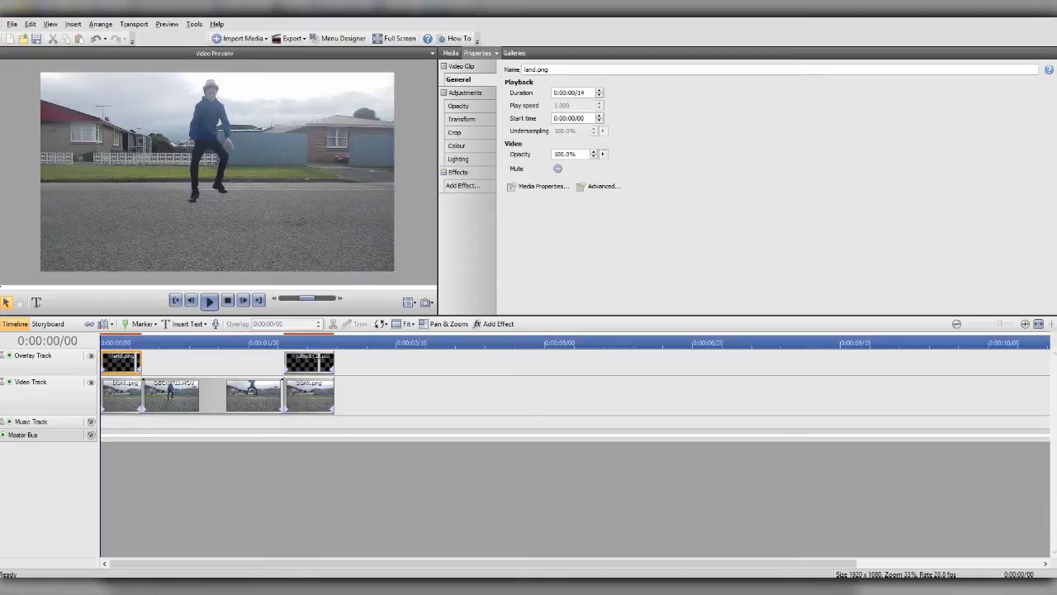
left_click(461, 119)
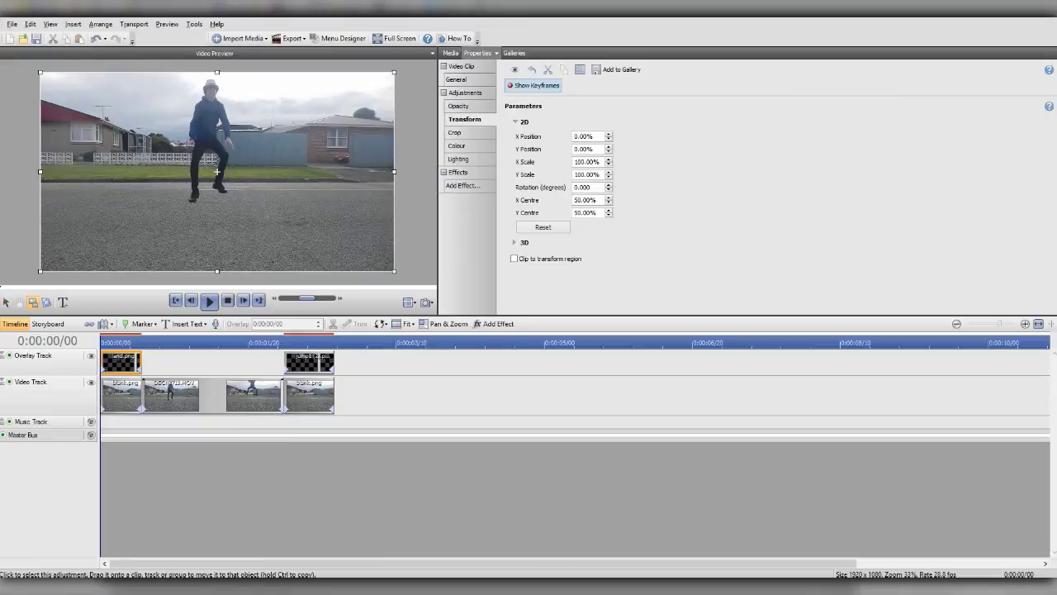
left_click(534, 86)
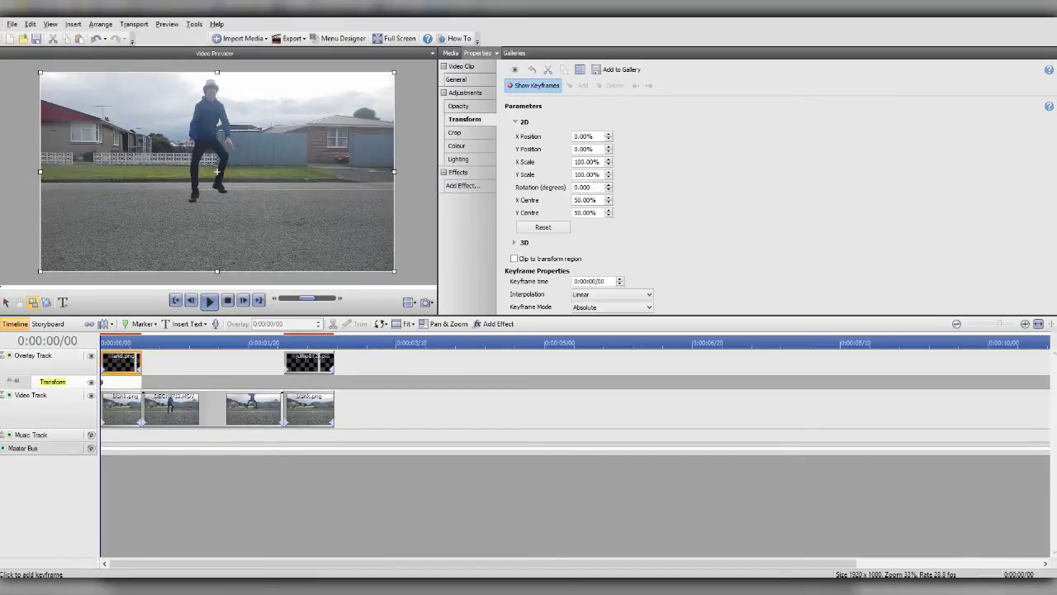
left_click(141, 382)
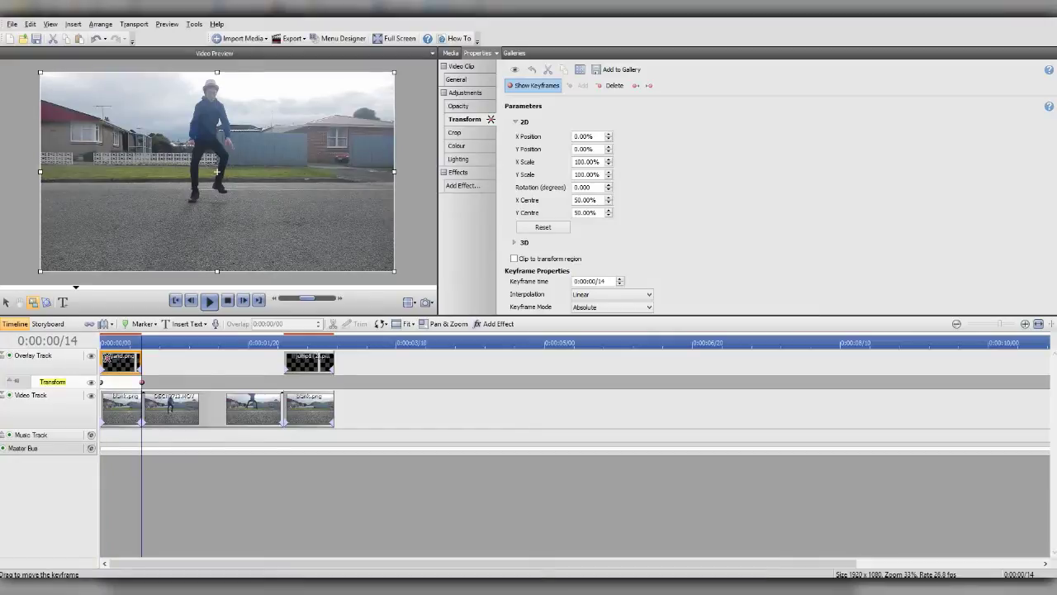
At the first Transform keyframe, move land.png up to a Y position of about -57.5% and play the drop
left_click(102, 383)
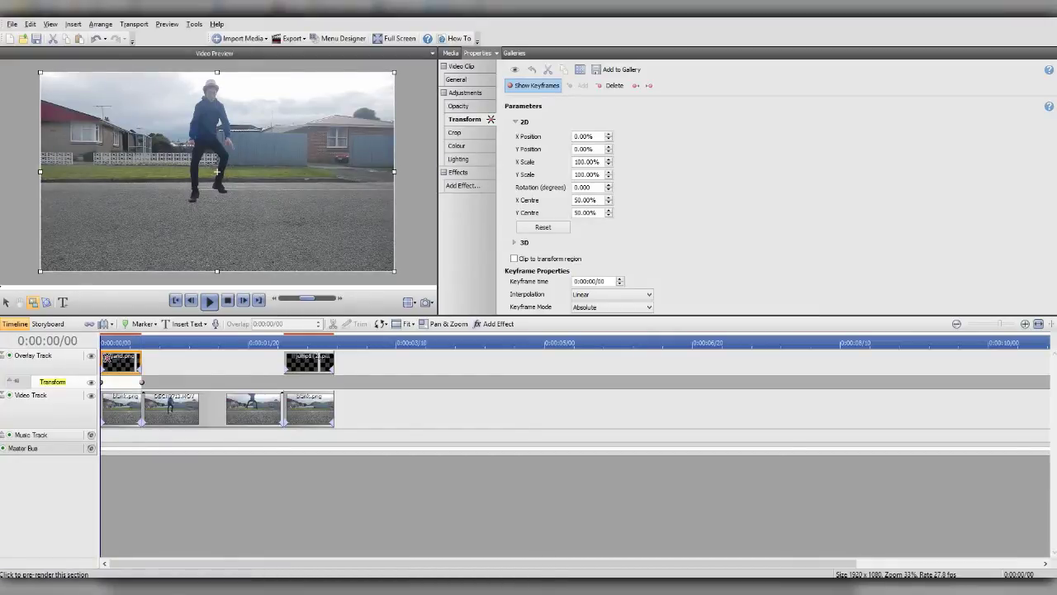
left_click_drag(217, 171, 221, 95)
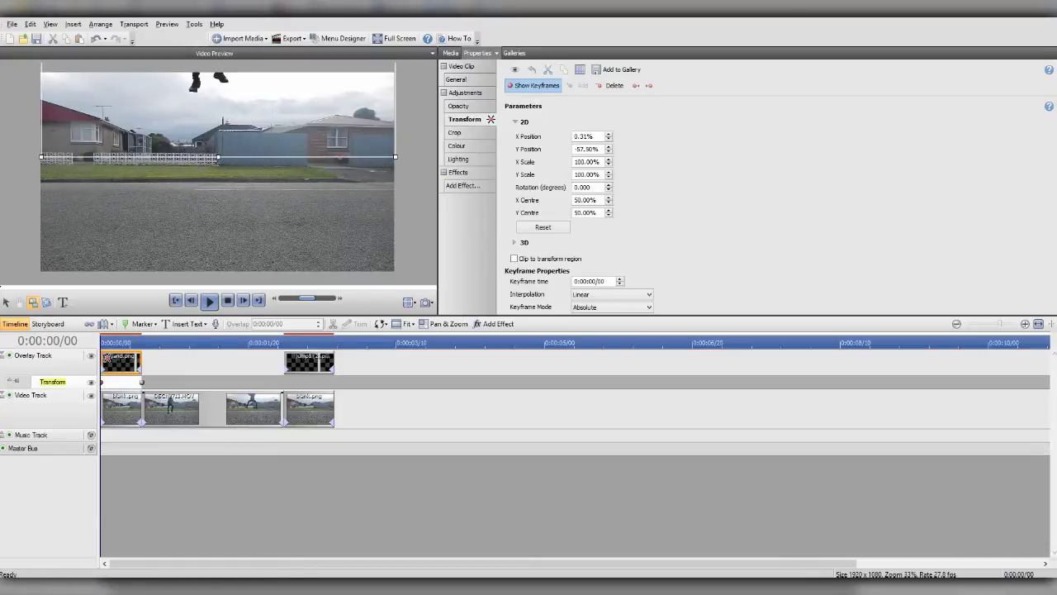
left_click(209, 301)
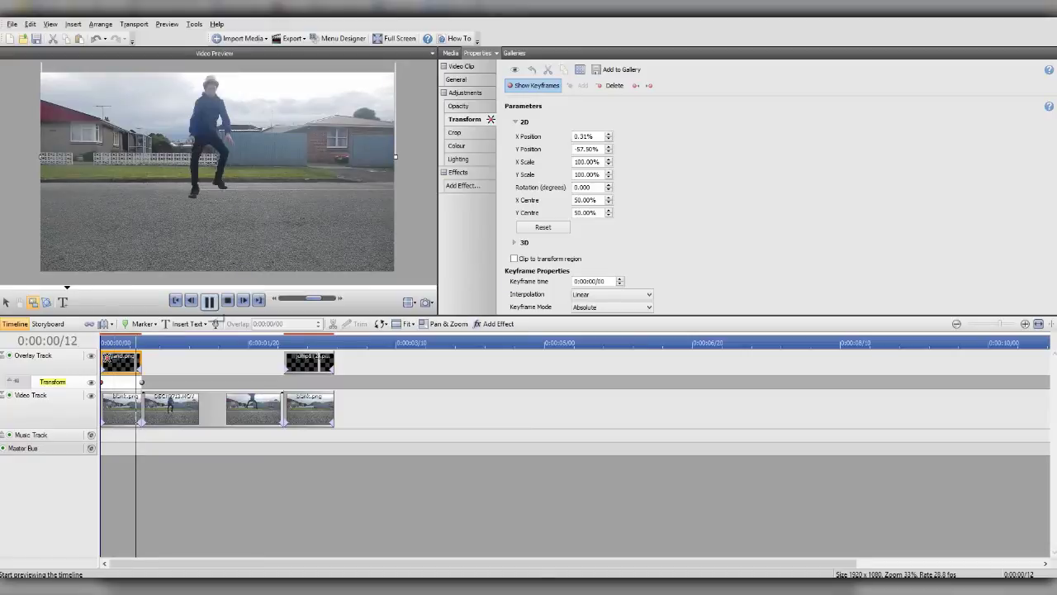
left_click(176, 300)
left_click(209, 301)
left_click(175, 301)
Raise land.png's starting keyframe further to a Y position of about -70.6% and replay the fall
left_click_drag(219, 155, 221, 130)
left_click(209, 301)
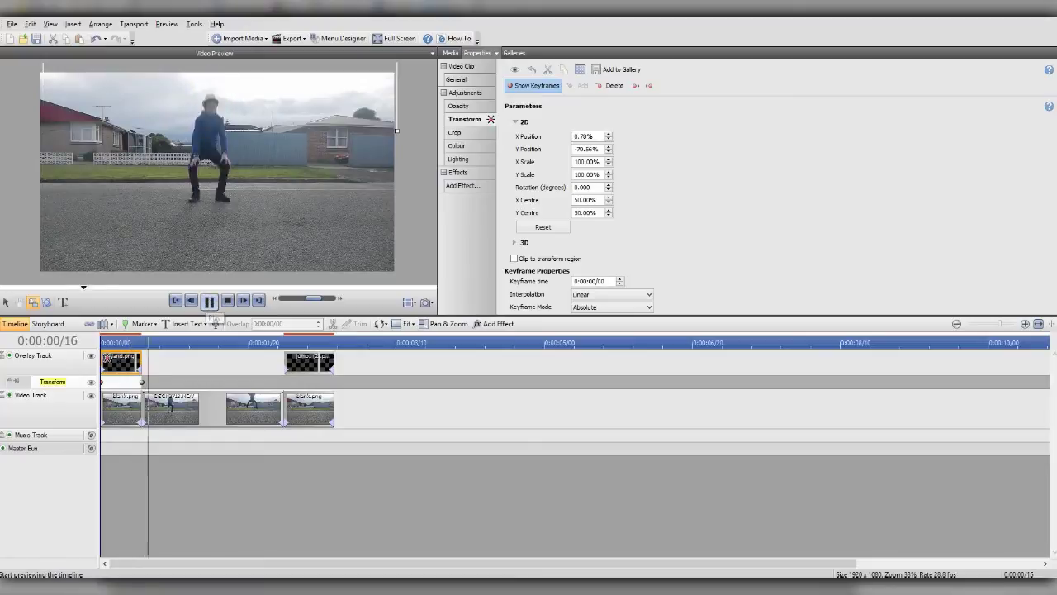
left_click(176, 300)
left_click(209, 300)
left_click(176, 301)
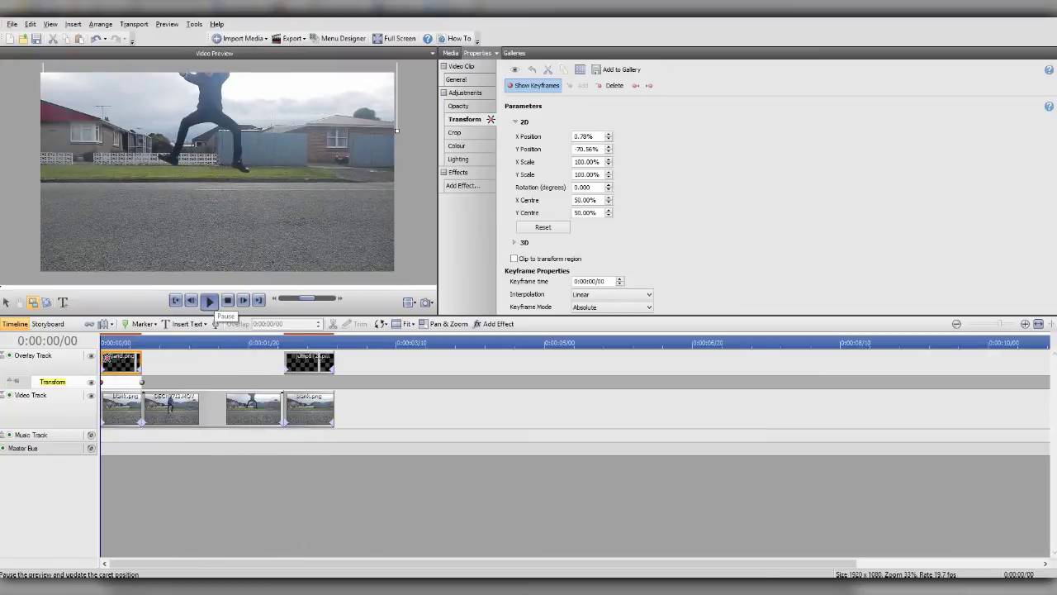
left_click(209, 301)
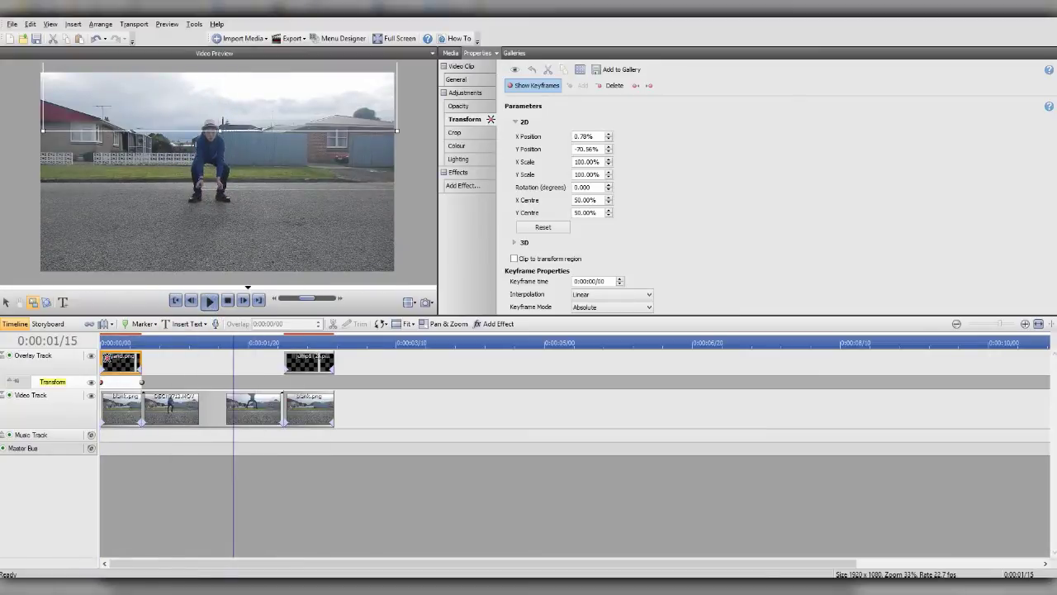
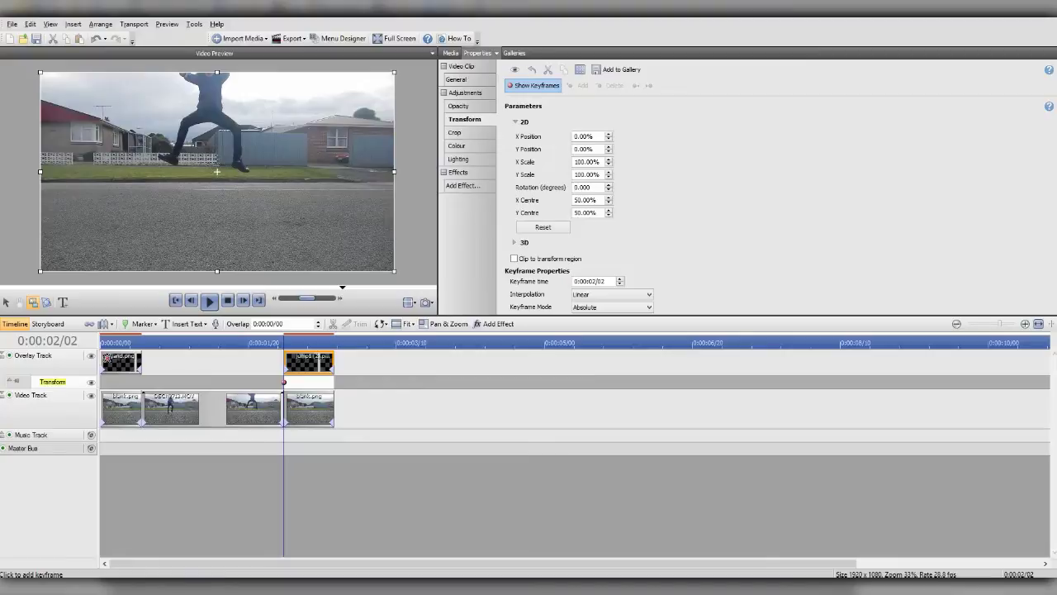
Add a Transform keyframe at the end of the jump1 (2).png overlay, at 0:00:02/19, and scale the image up to about 169%
left_click(333, 381)
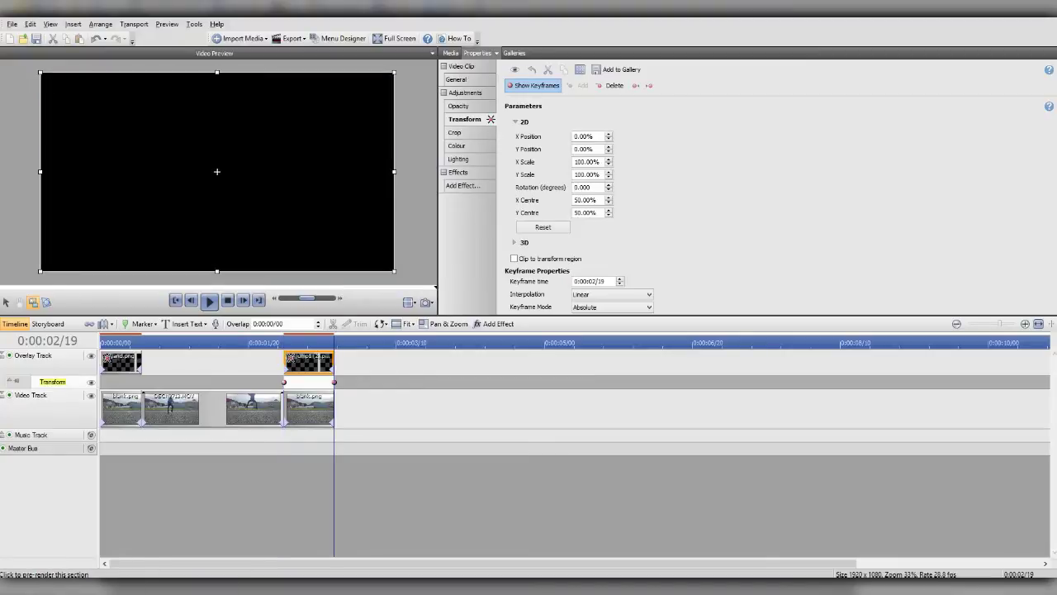
key("Left")
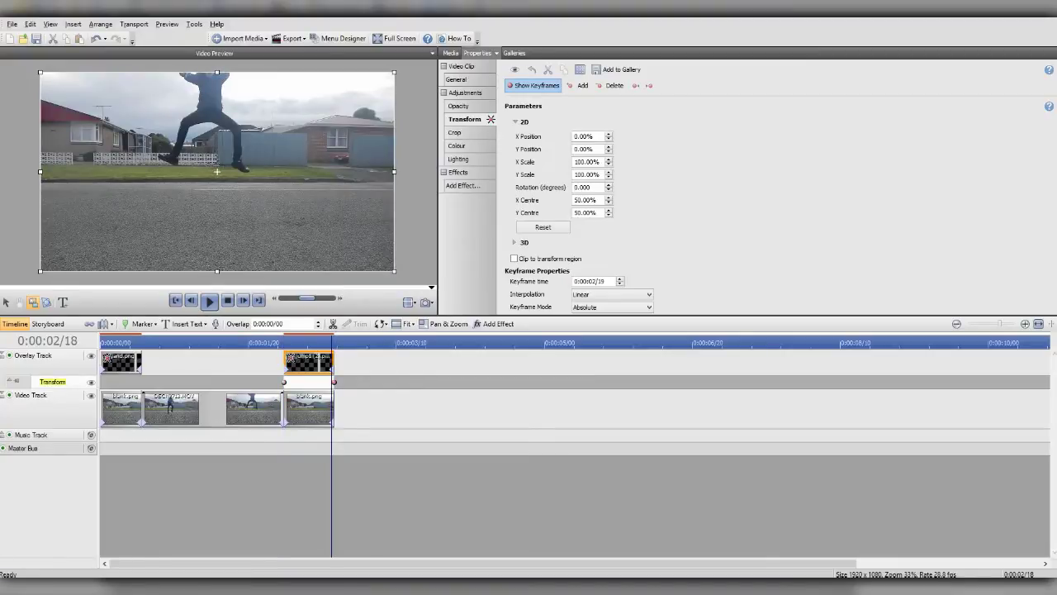
scroll(217, 172, "down", 1)
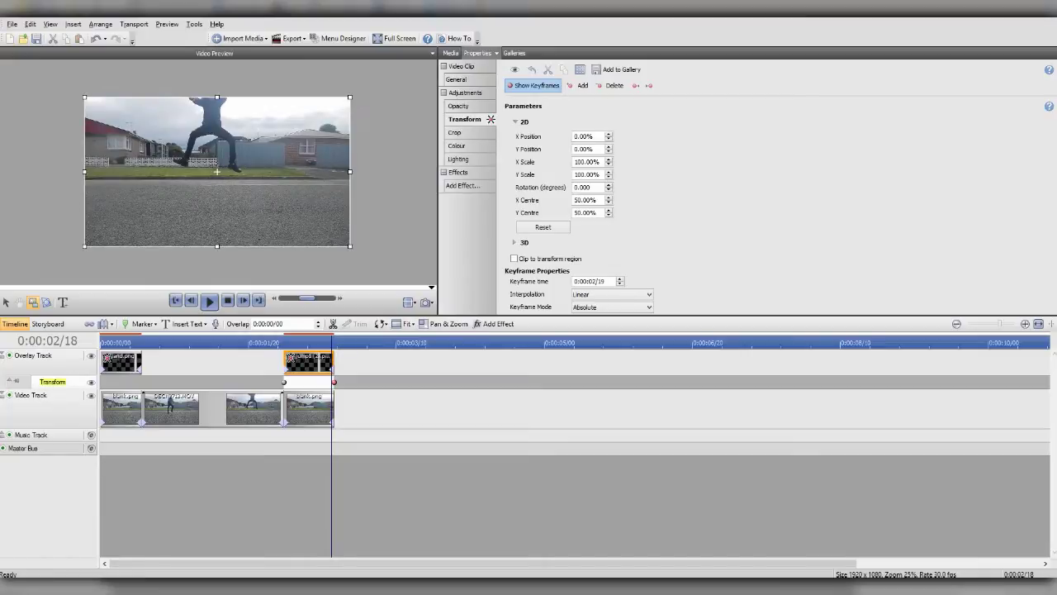
left_click_drag(350, 246, 532, 347)
left_click_drag(338, 219, 236, 162)
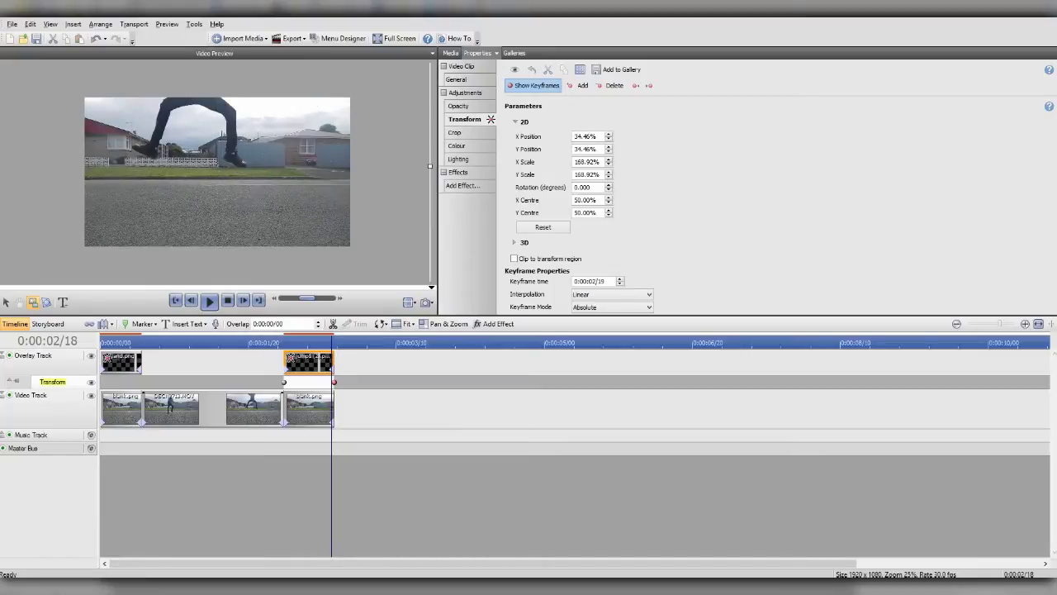
At the end keyframe, enlarge jump1 (2).png to about 261%, at X about 10%, Y about 24.5% and rotation about -1.3°, and play the sequence
scroll(236, 165, "down", 3)
scroll(211, 169, "down", 1)
left_click_drag(323, 232, 396, 272)
left_click_drag(248, 188, 227, 184)
scroll(227, 185, "down", 2)
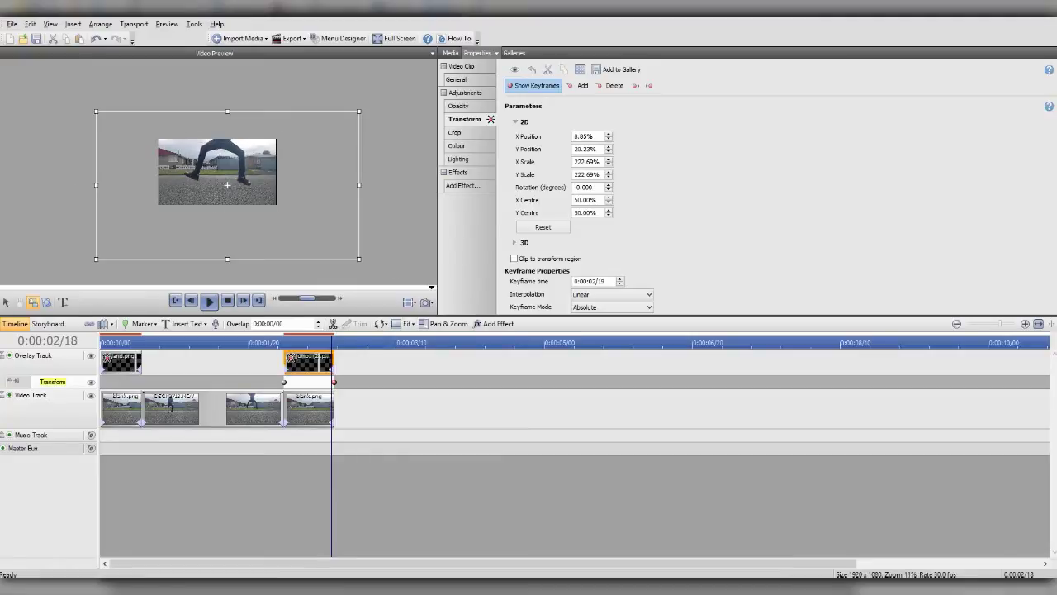
left_click_drag(362, 261, 360, 265)
scroll(228, 187, "up", 1)
scroll(229, 188, "up", 3)
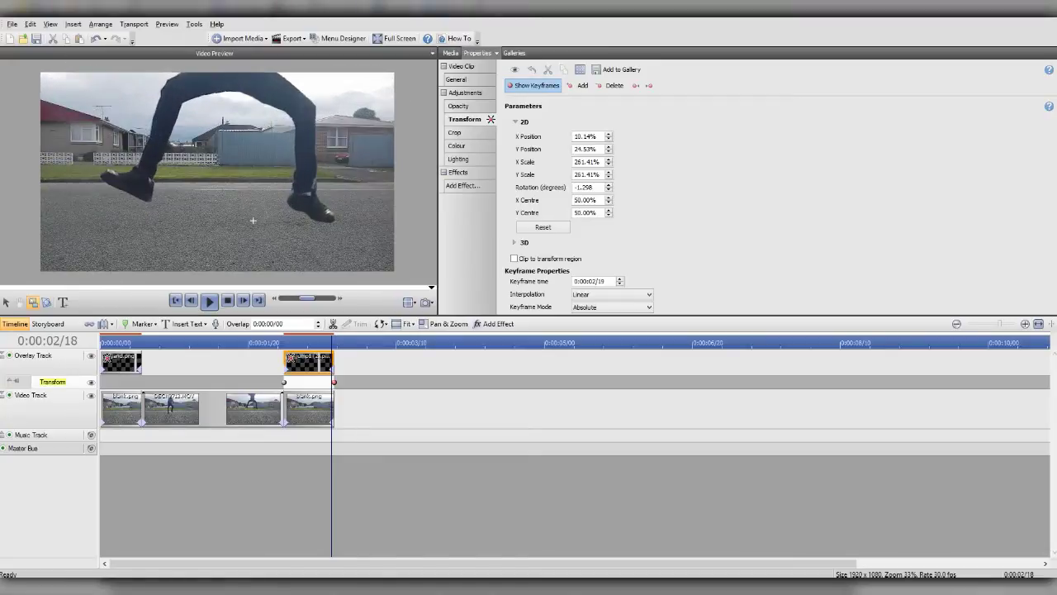
left_click_drag(332, 342, 100, 342)
left_click(210, 303)
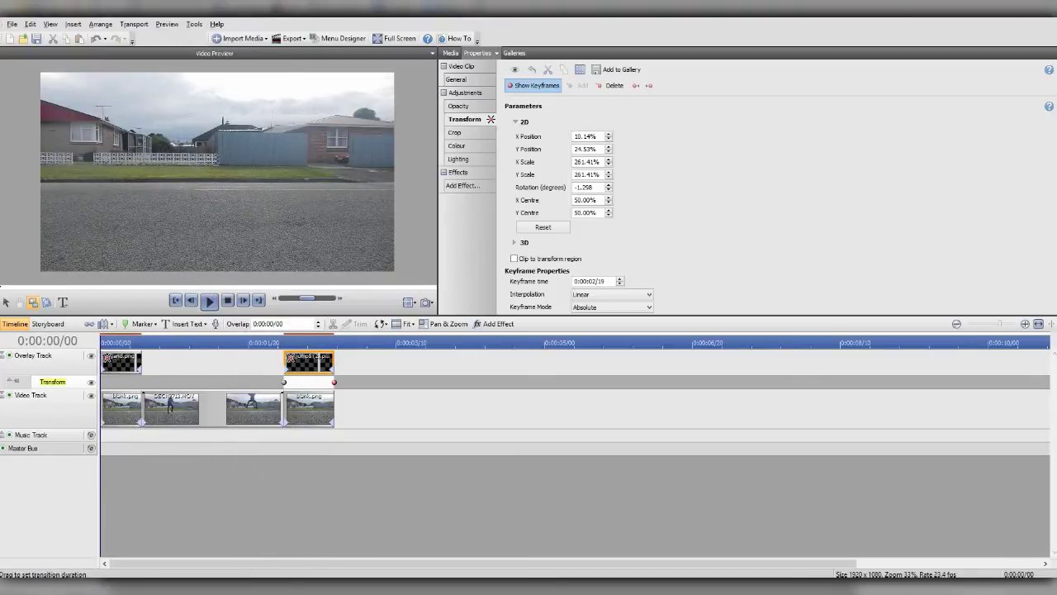
Raise jump1 (2).png at its end keyframe to a Y position of about 0.9% and replay the sequence from the start
left_click(334, 382)
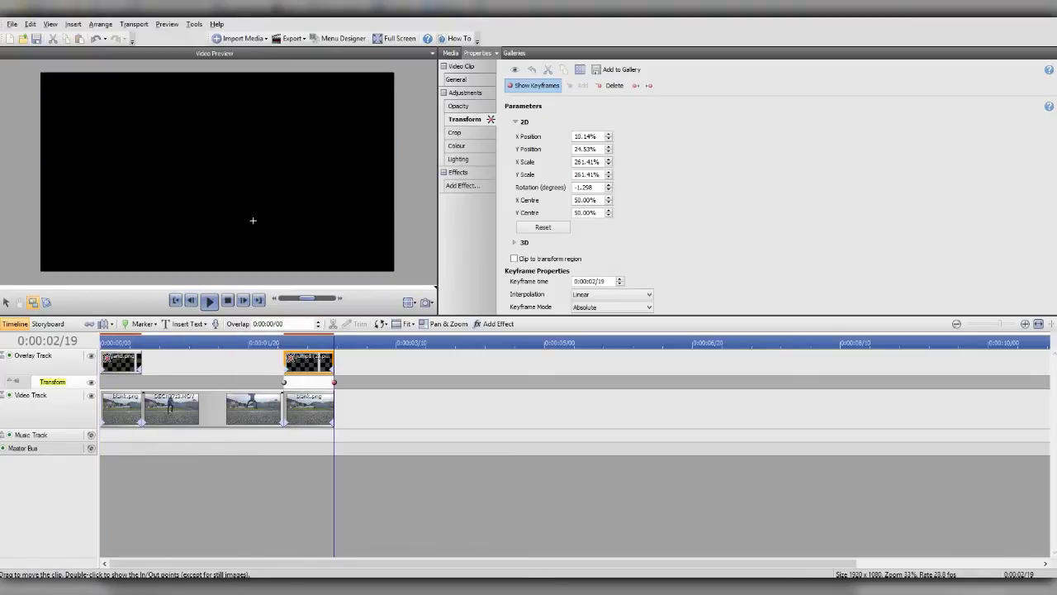
key("Left")
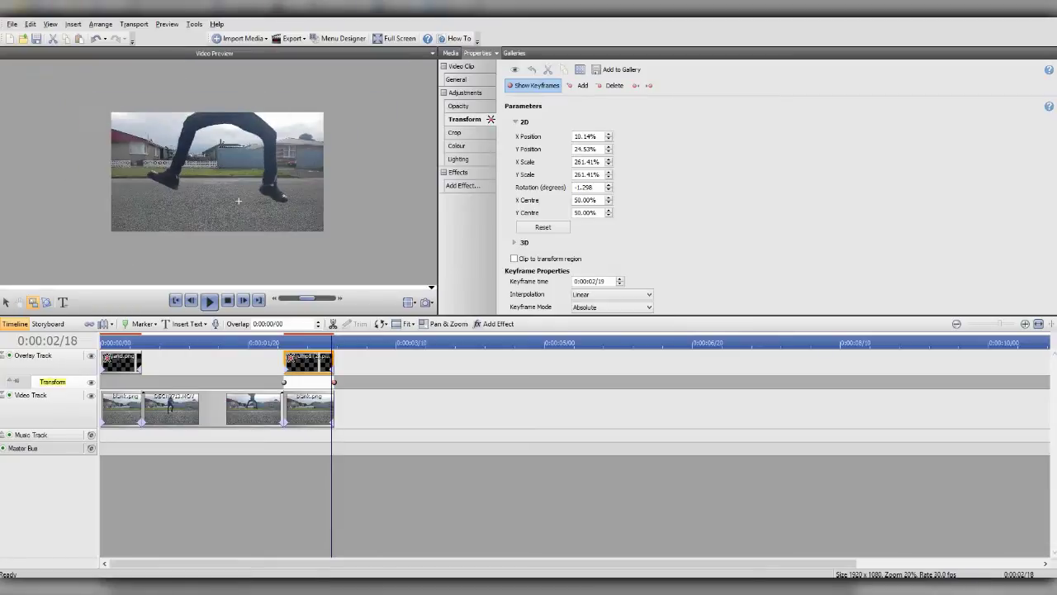
left_click_drag(237, 195, 238, 173)
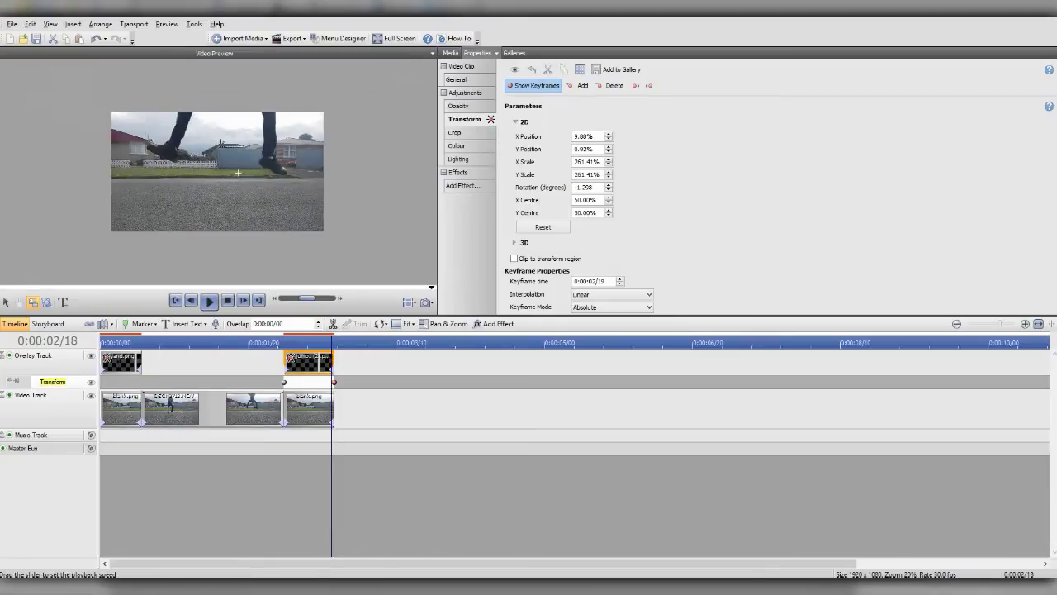
left_click(210, 302)
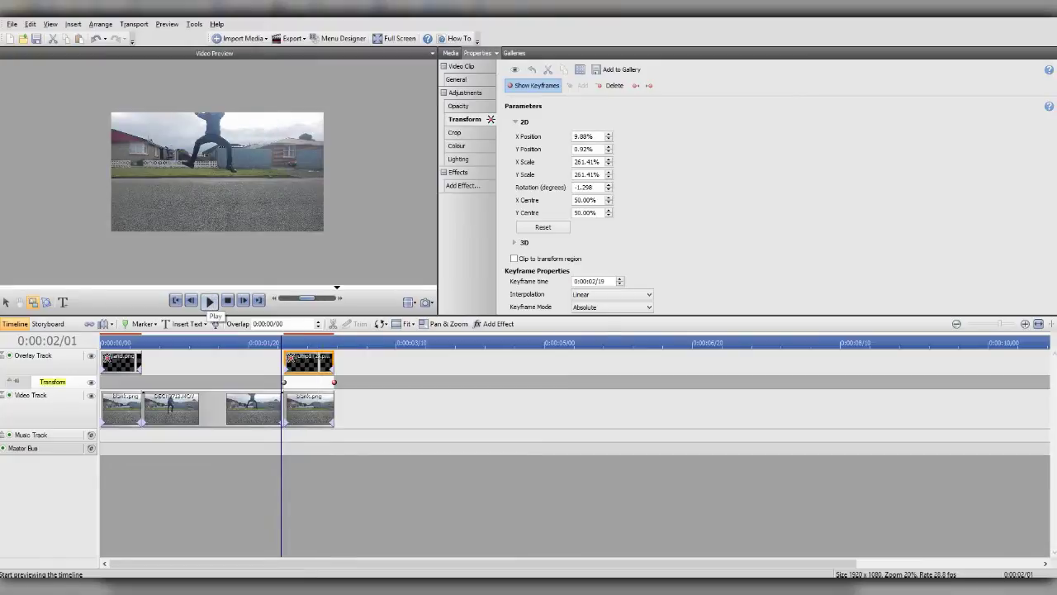
left_click(175, 300)
left_click(209, 301)
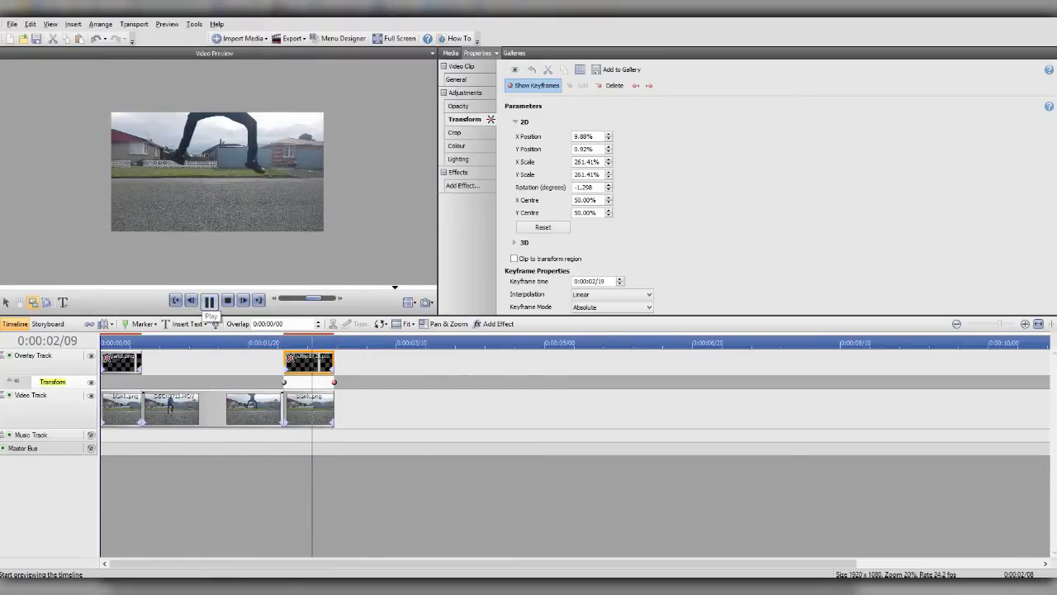
left_click(175, 300)
left_click(209, 300)
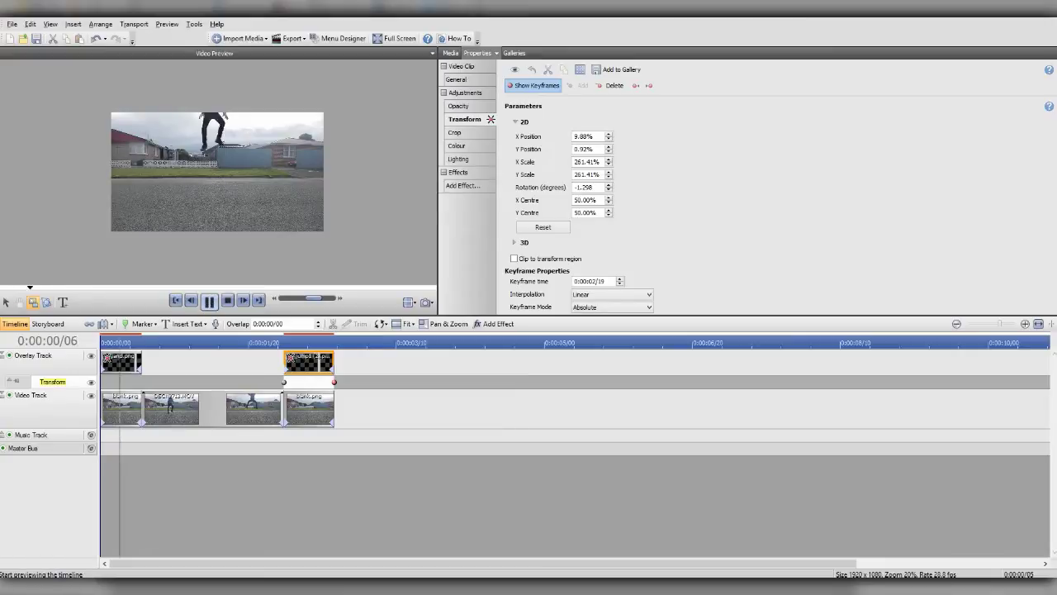
left_click(209, 300)
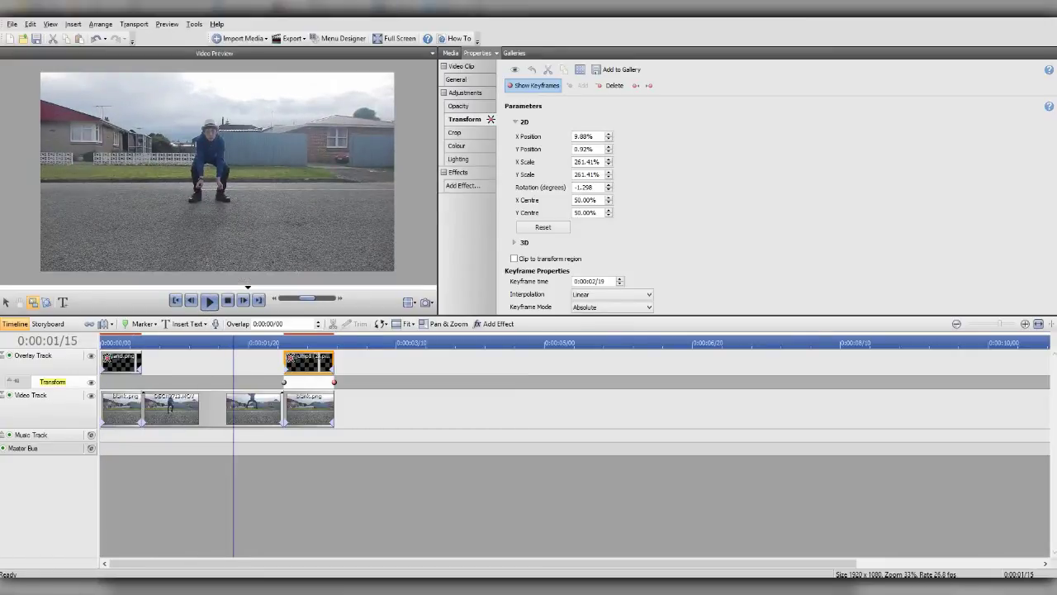
Insert a video group directly above the main Video Track
left_click(33, 396)
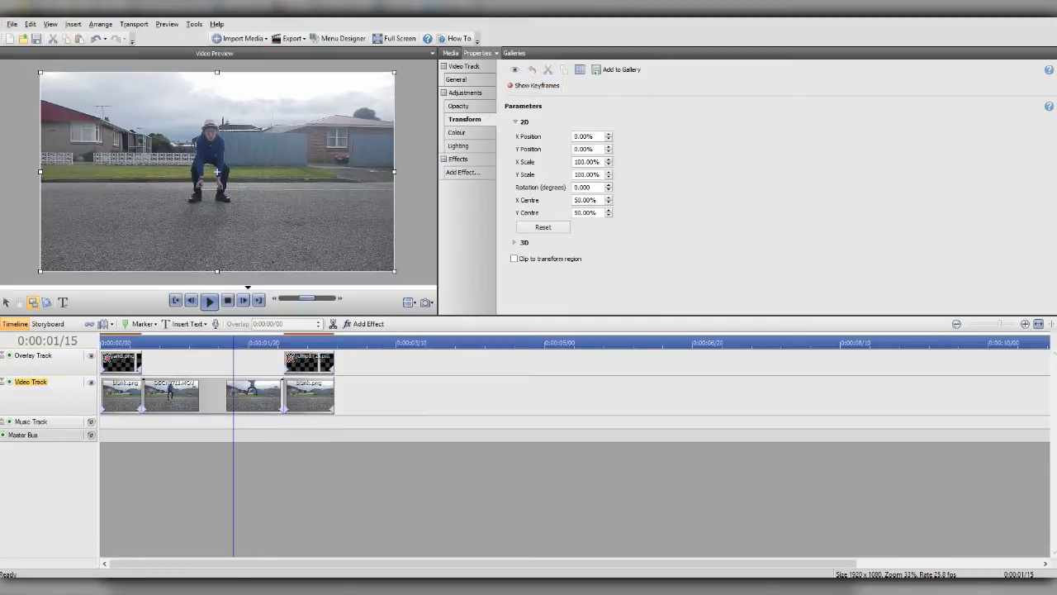
right_click(52, 389)
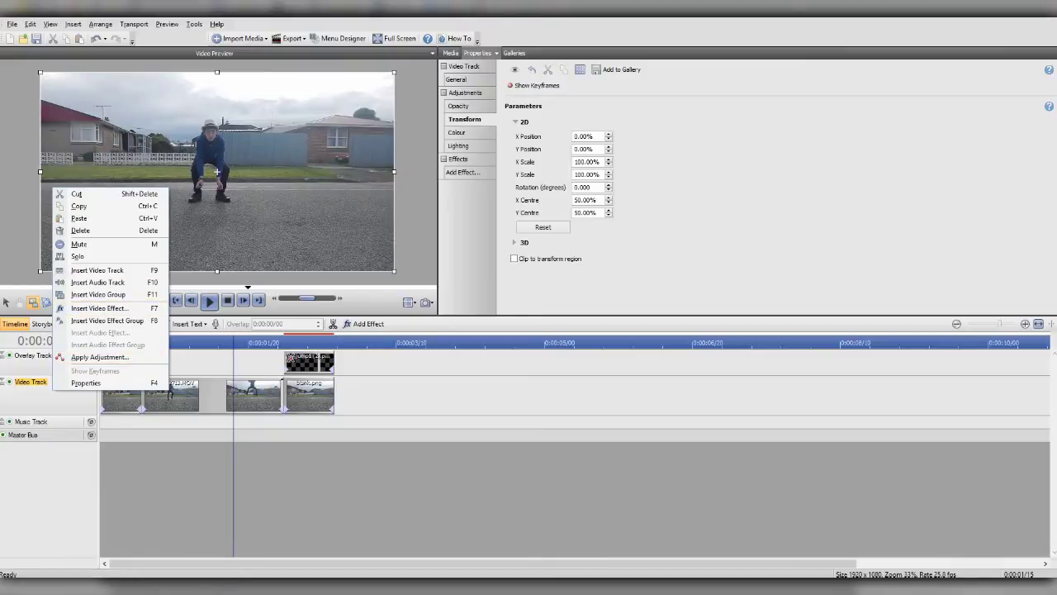
left_click(42, 388)
right_click(43, 387)
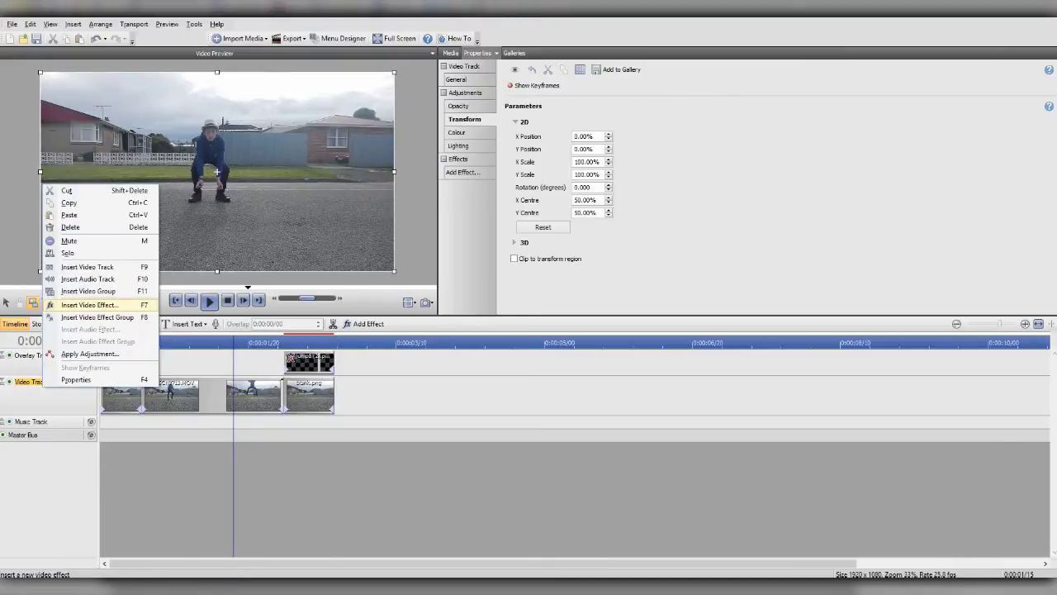
left_click(87, 291)
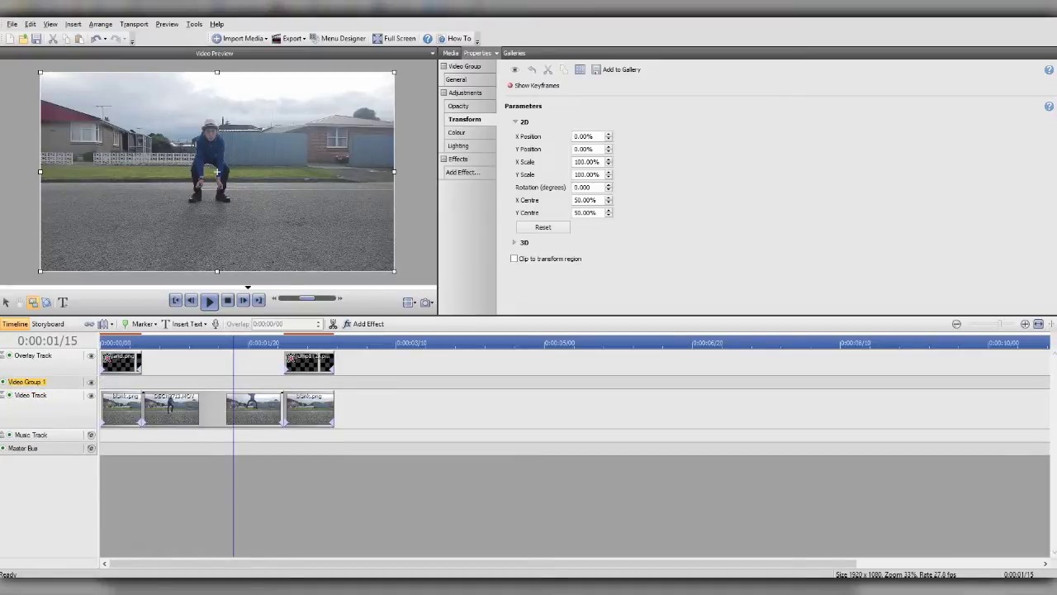
Insert two video tracks inside the new video group and reduce their height in the timeline
right_click(33, 382)
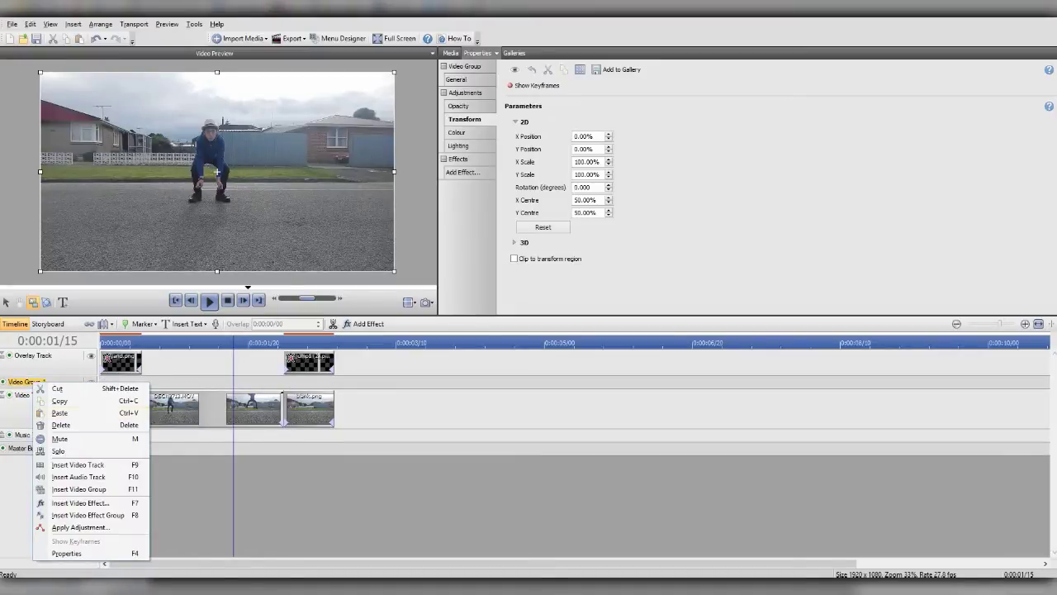
left_click(77, 464)
right_click(49, 402)
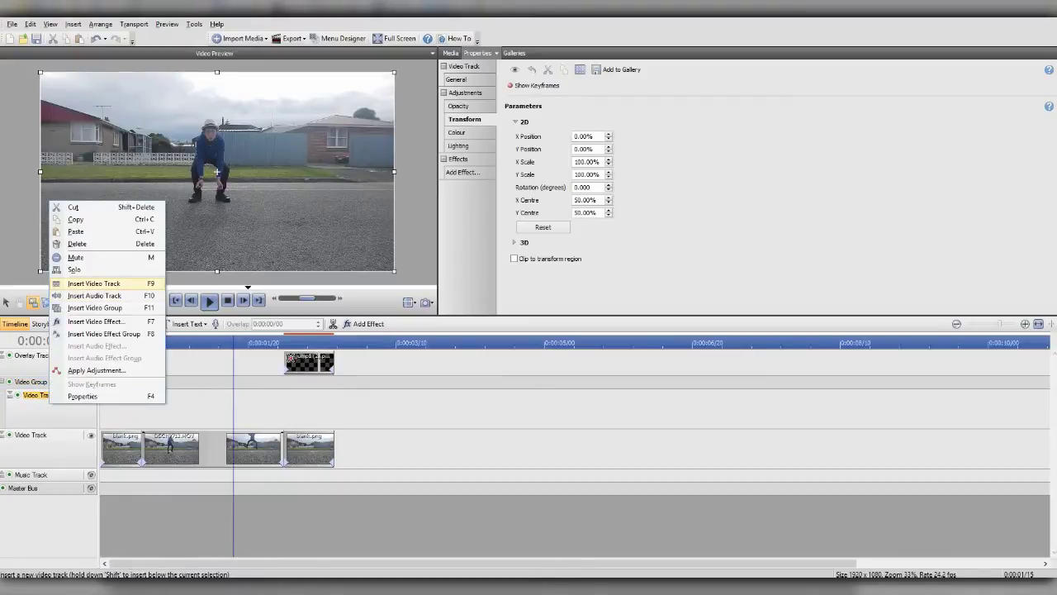
left_click(94, 283)
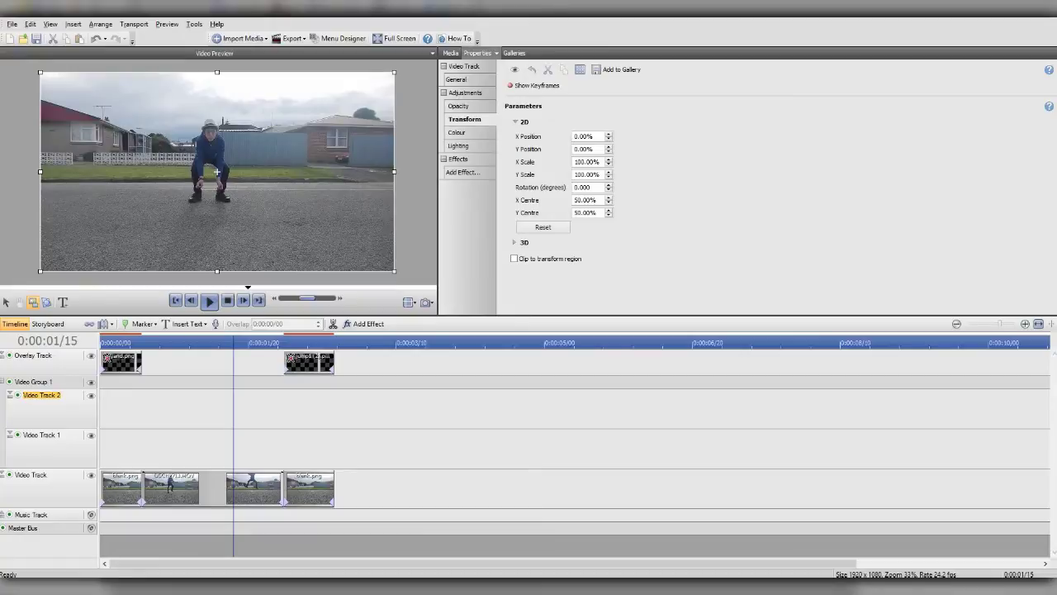
left_click_drag(49, 468, 49, 415)
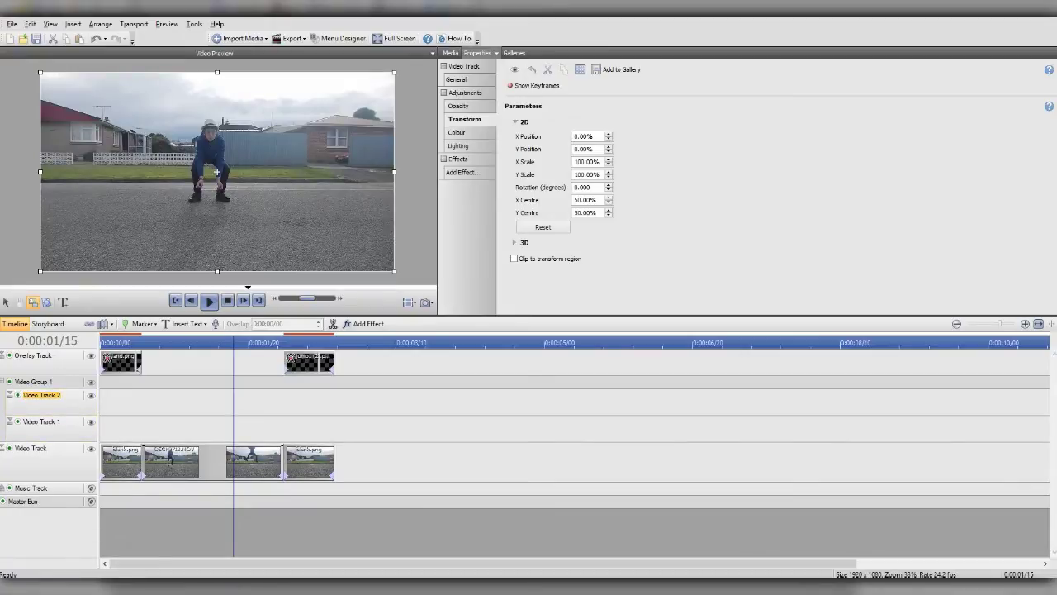
Copy the DSCN2713.MOV clip into Video Track 1, starting at 0:00:00/14, and briefly play it
left_click(43, 422)
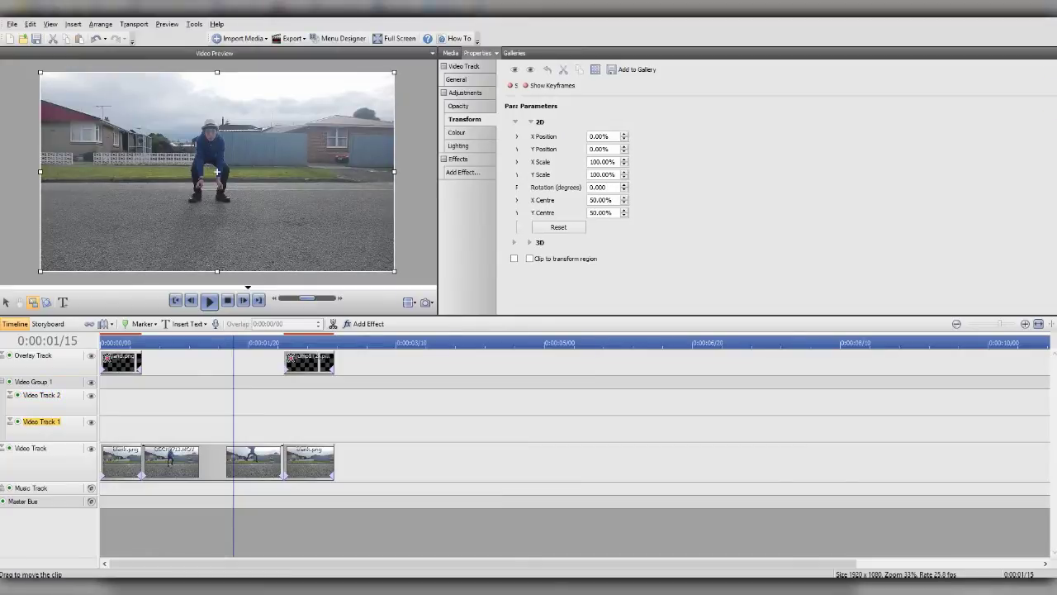
left_click(212, 462)
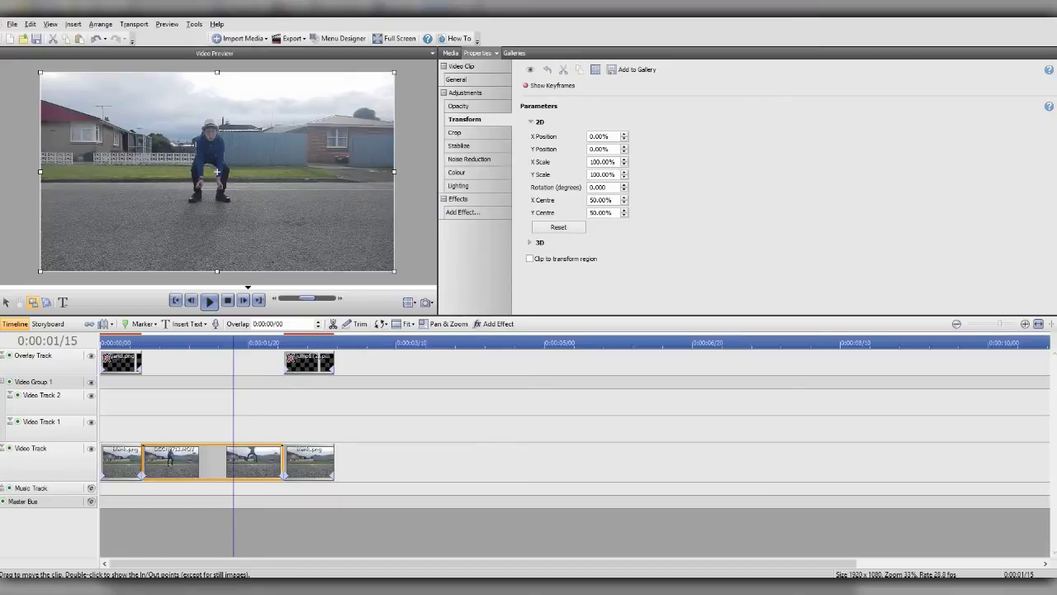
left_click(41, 422)
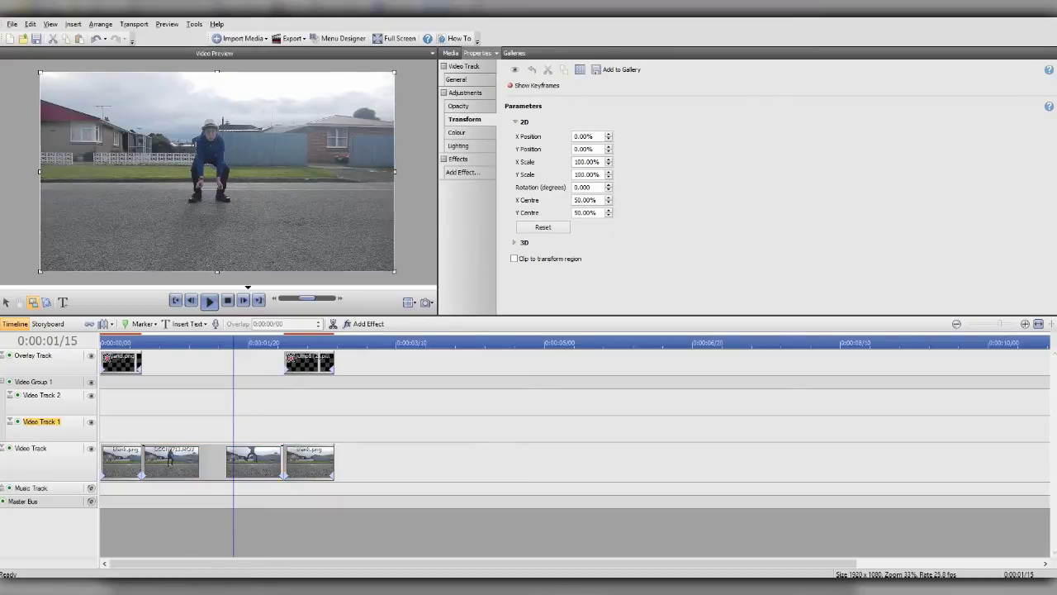
left_click_drag(233, 343, 142, 343)
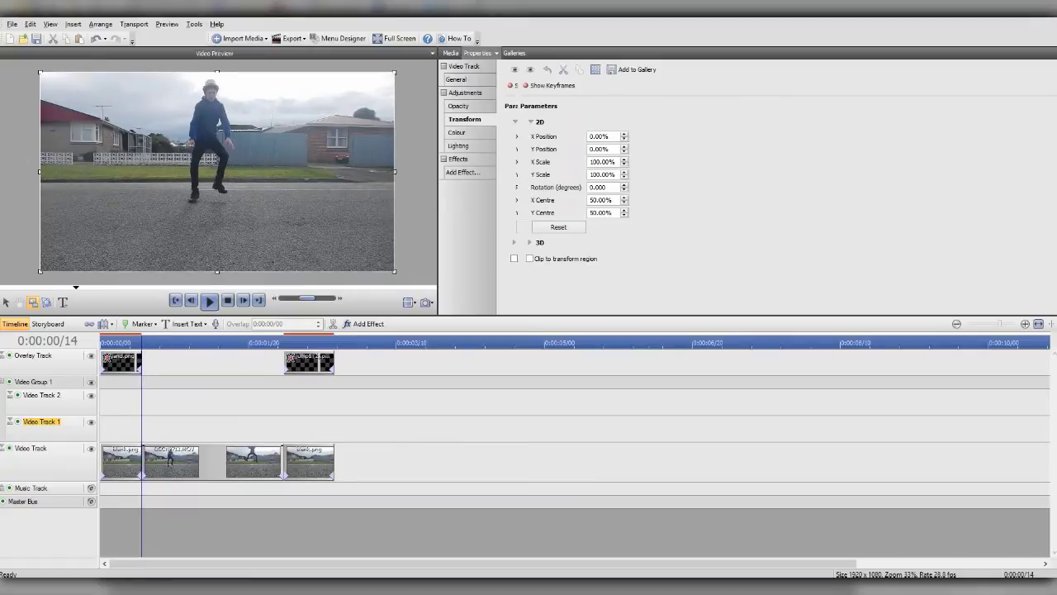
key("ctrl+v")
left_click(209, 301)
left_click(209, 302)
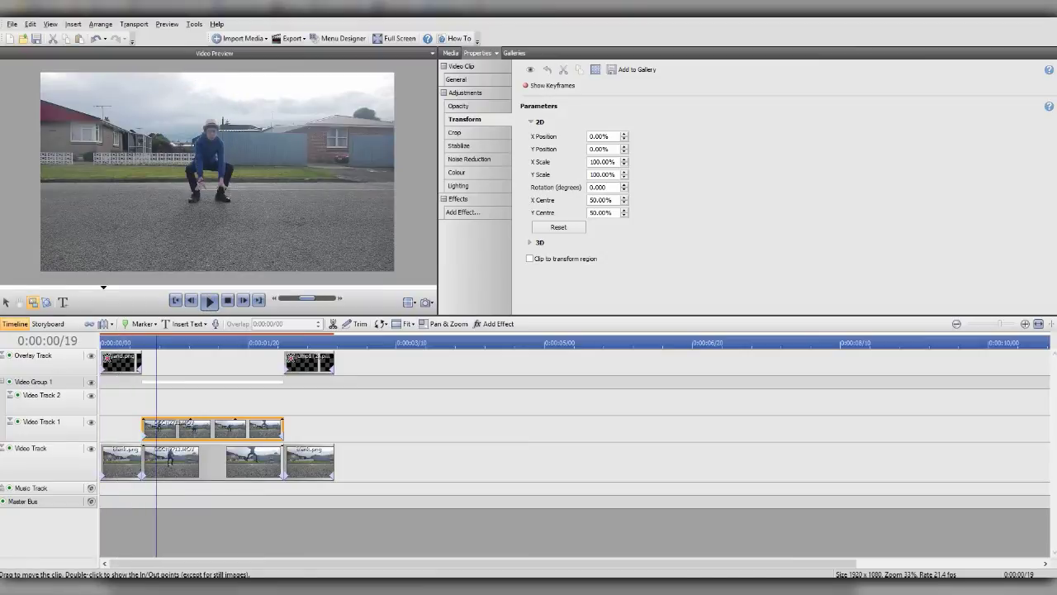
Add the Circle QuickShape from the library samples to Video Track 2 at 0:00:00/14 and trim its end to 0:00:02/02
left_click(41, 396)
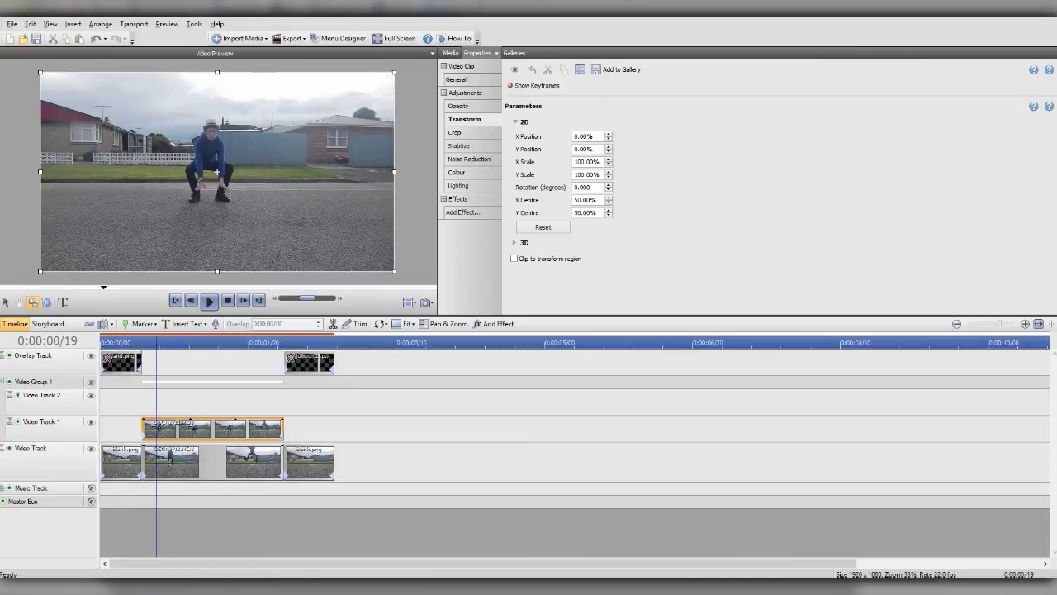
left_click(450, 53)
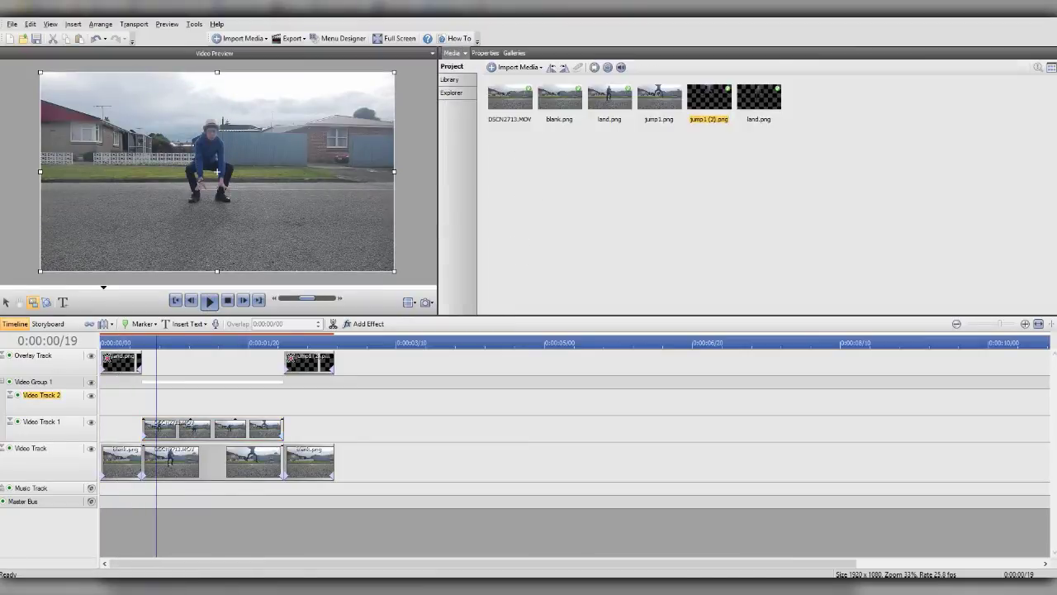
left_click(450, 80)
left_click(488, 81)
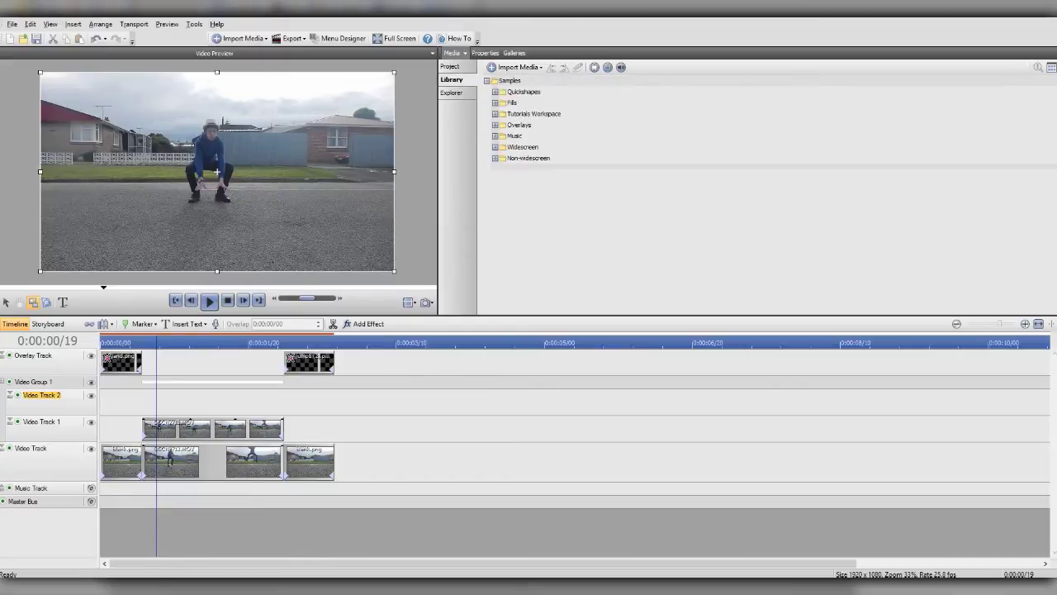
left_click(496, 91)
left_click_drag(579, 119, 156, 402)
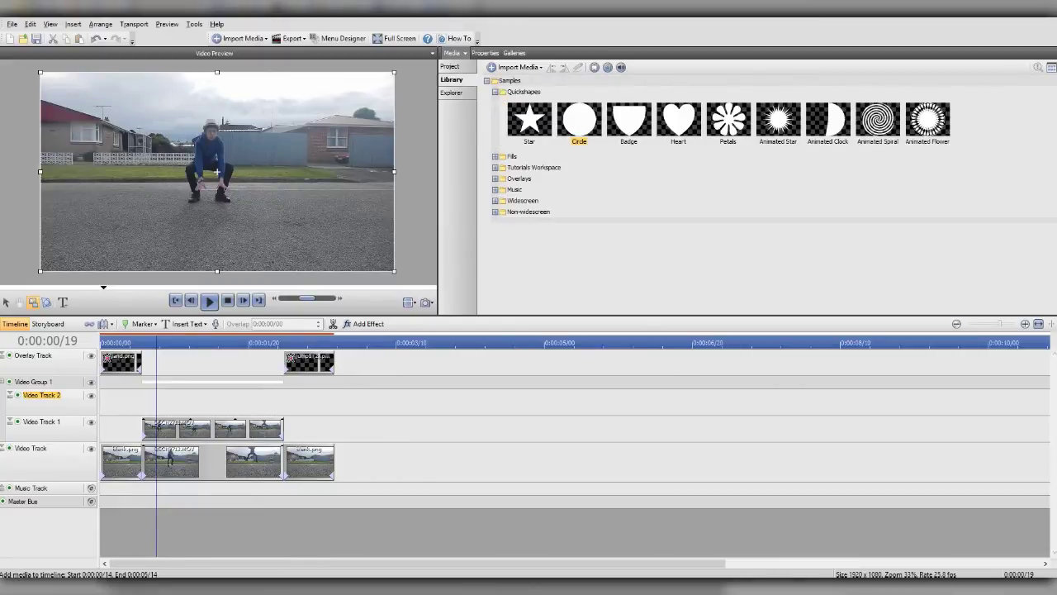
left_click_drag(583, 402, 283, 402)
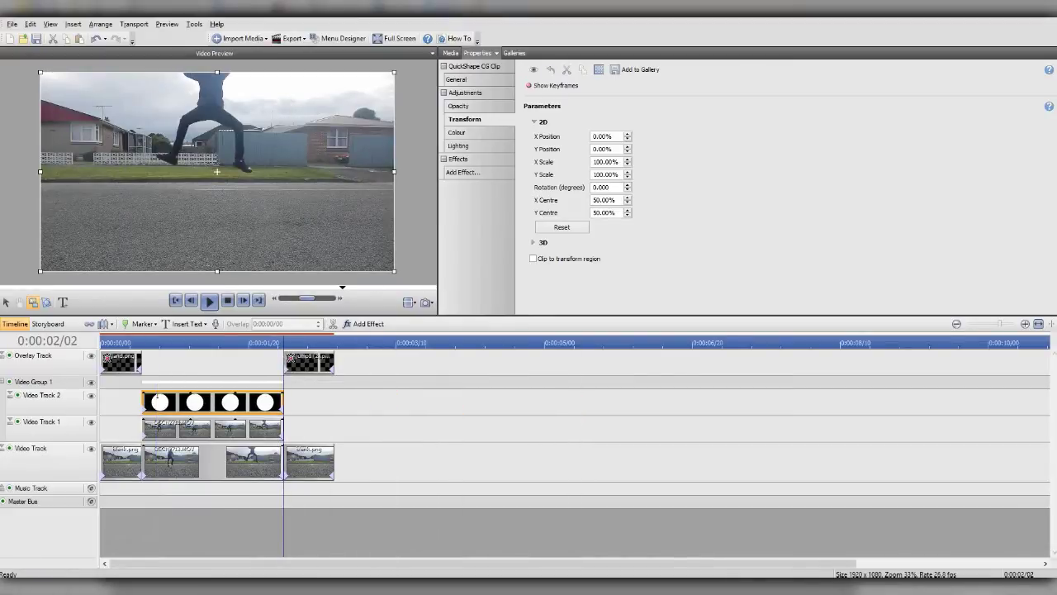
Change the circle clip's QuickShape type to Donut and reset its enclosed angle so it forms a full ring
left_click(221, 342)
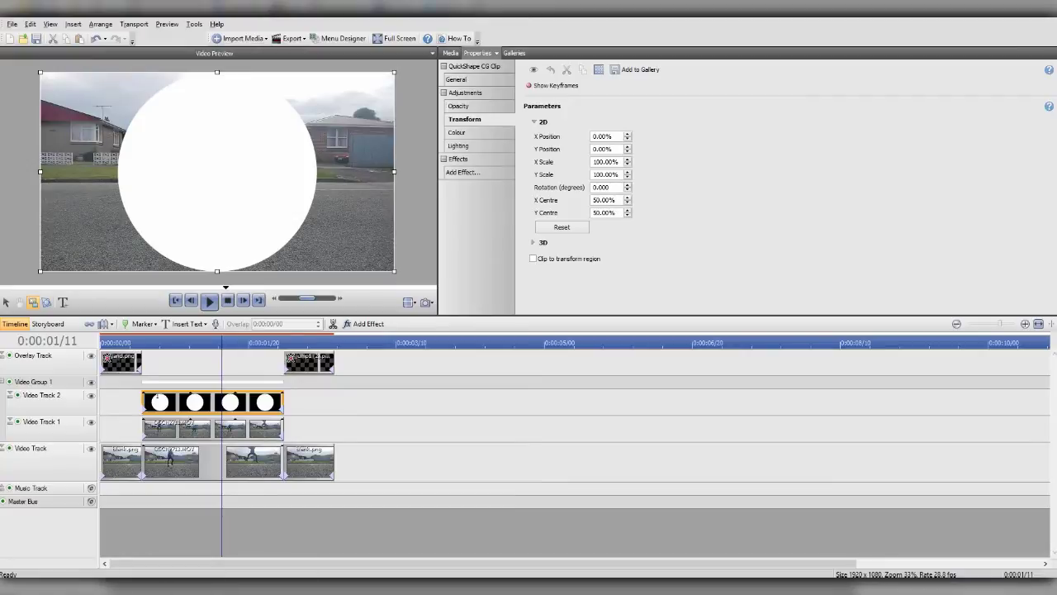
left_click(157, 397)
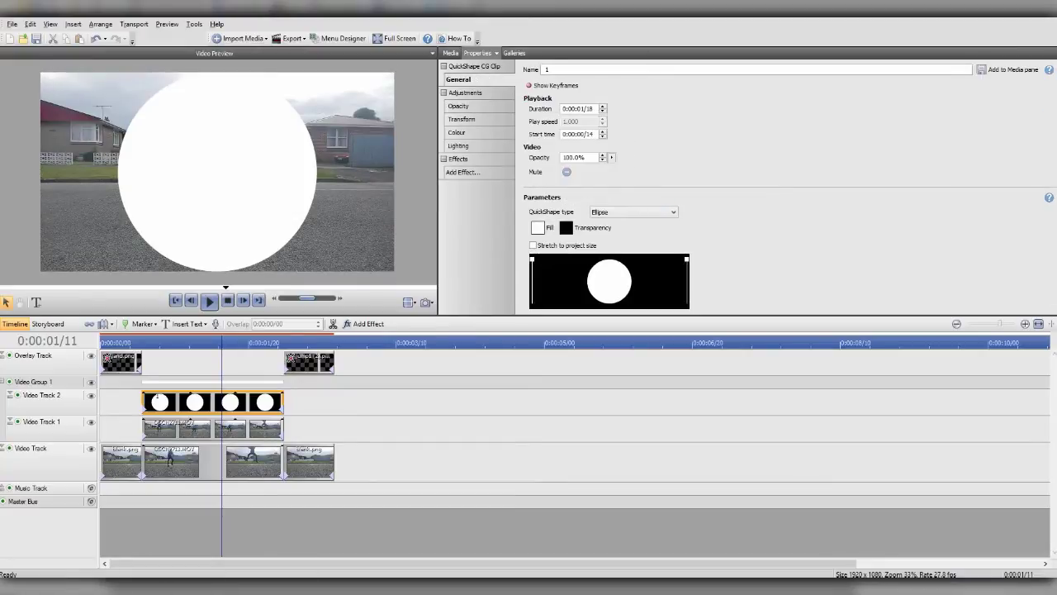
left_click(635, 212)
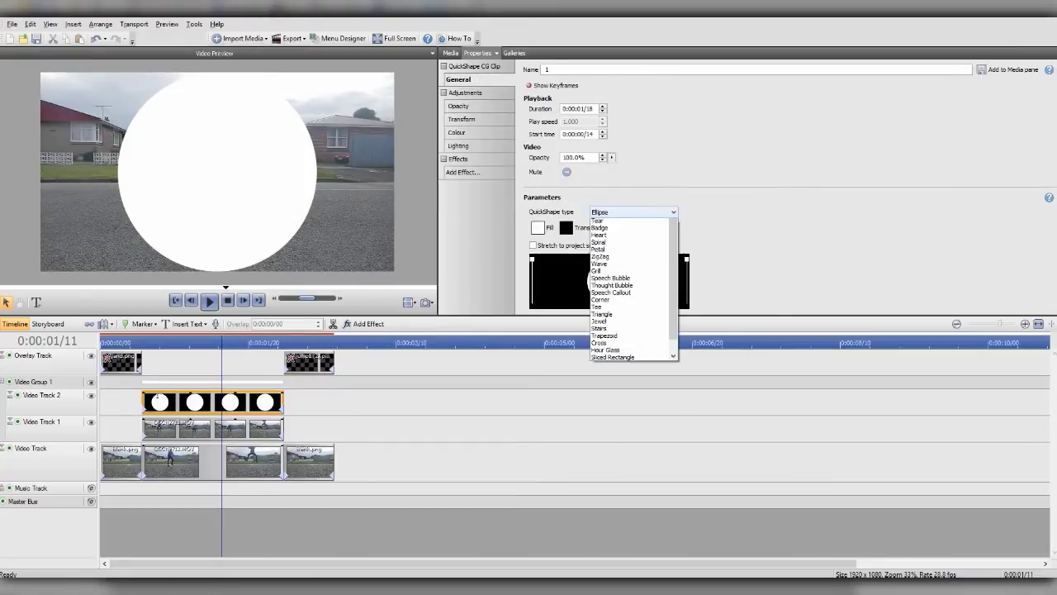
left_click_drag(673, 251, 673, 240)
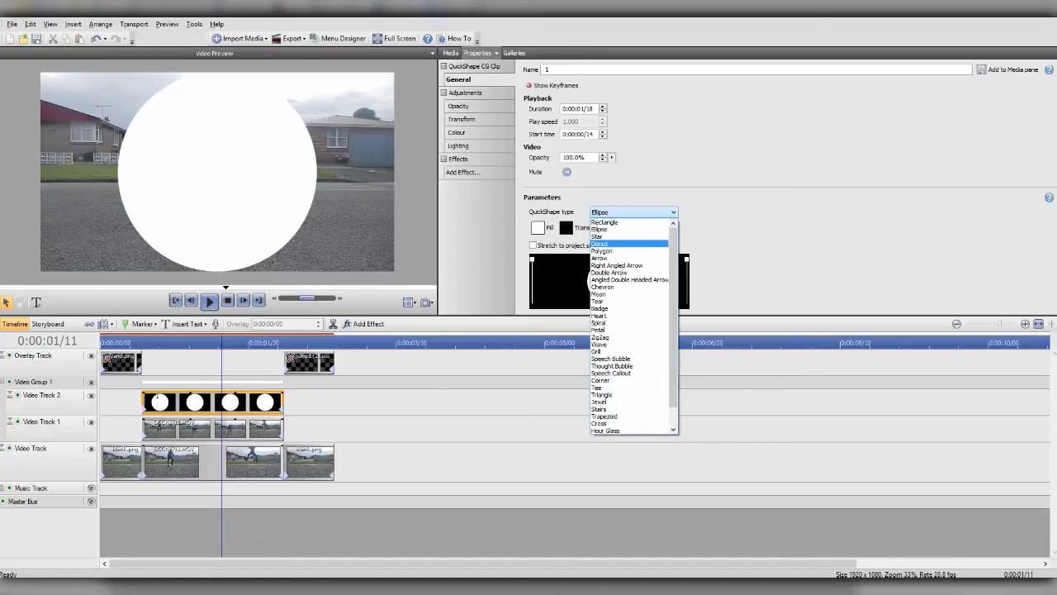
left_click(611, 244)
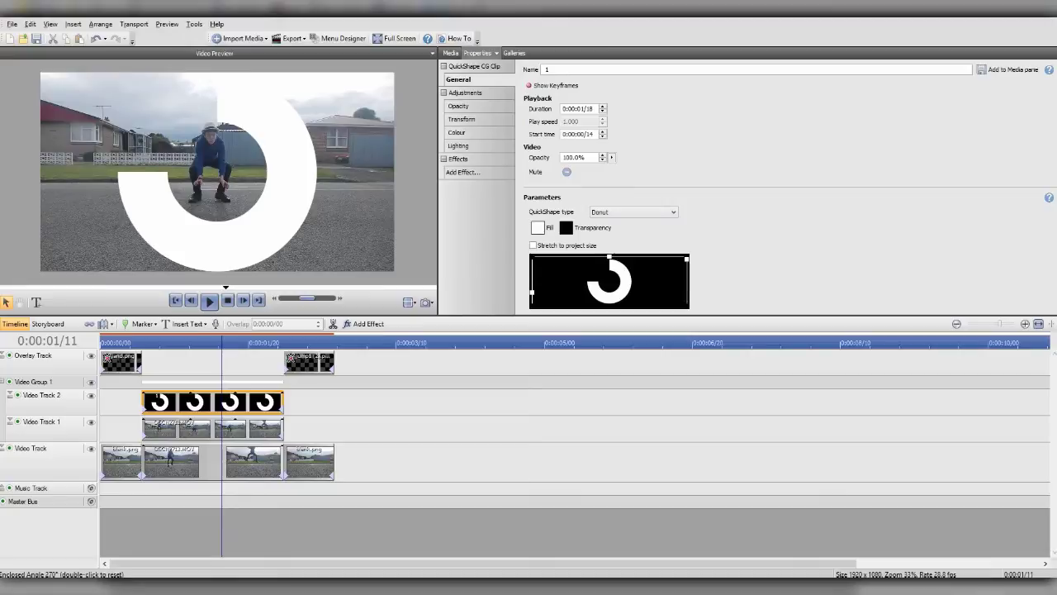
double_click(609, 259)
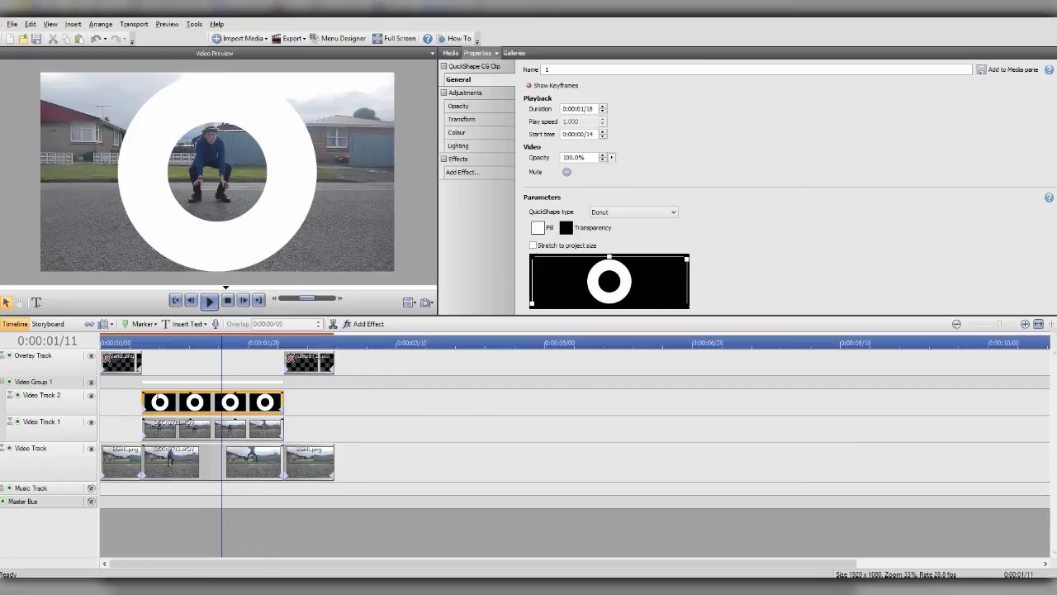
Flatten and shrink the donut to about 25% X scale and 5.5% Y scale, placed on the road at the jumper's feet
left_click(206, 342)
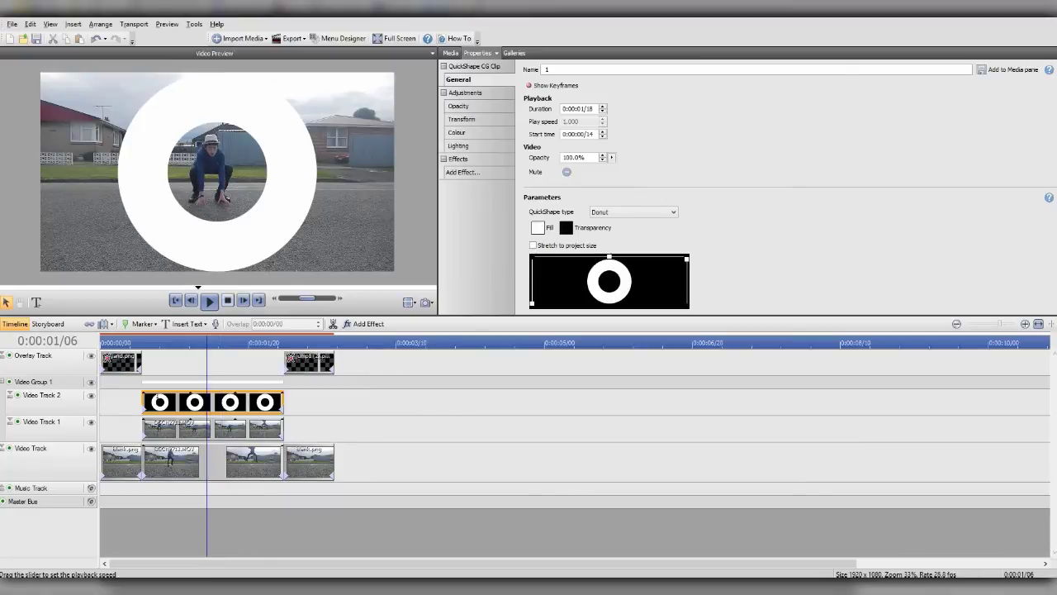
left_click(462, 119)
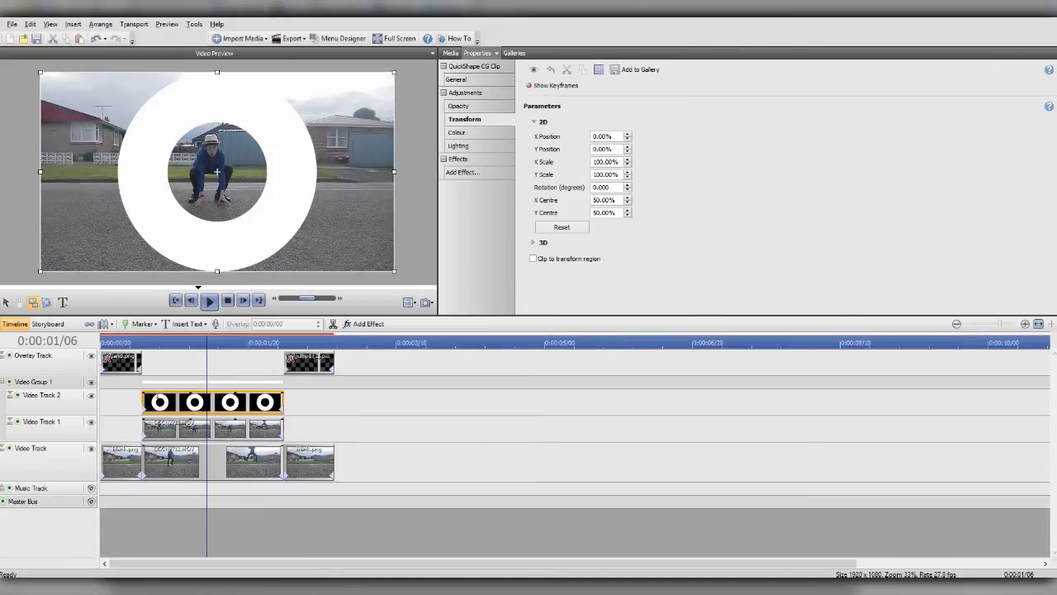
left_click_drag(217, 73, 209, 209)
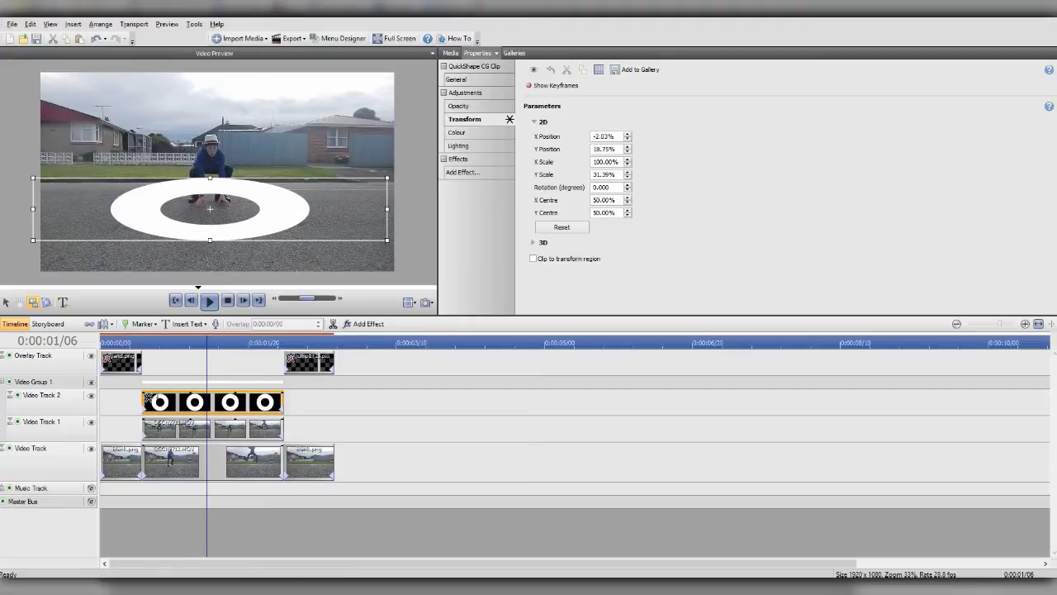
left_click_drag(209, 178, 211, 204)
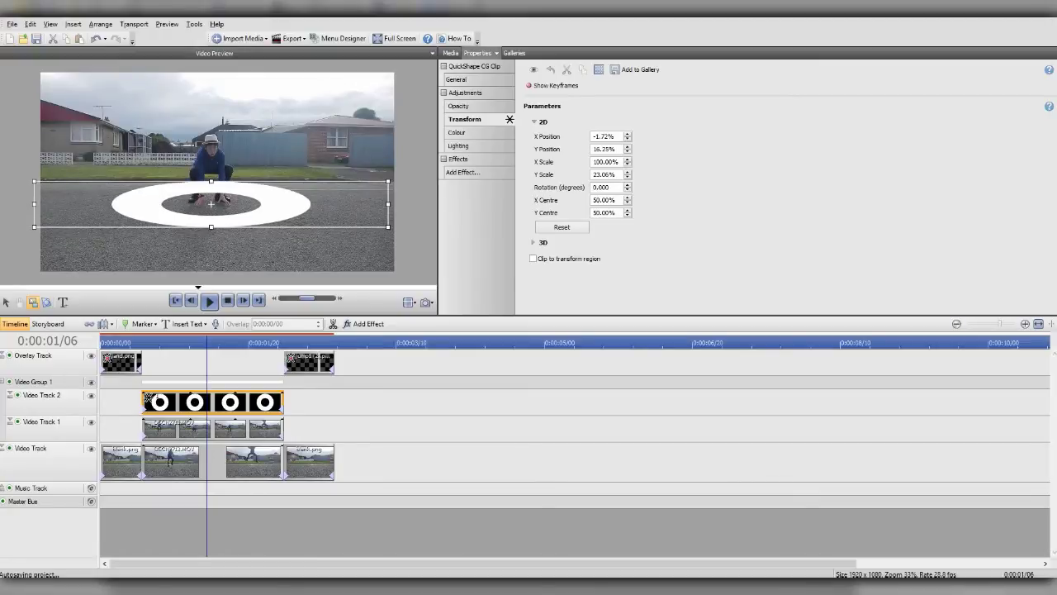
left_click_drag(210, 204, 212, 183)
left_click_drag(390, 184, 208, 202)
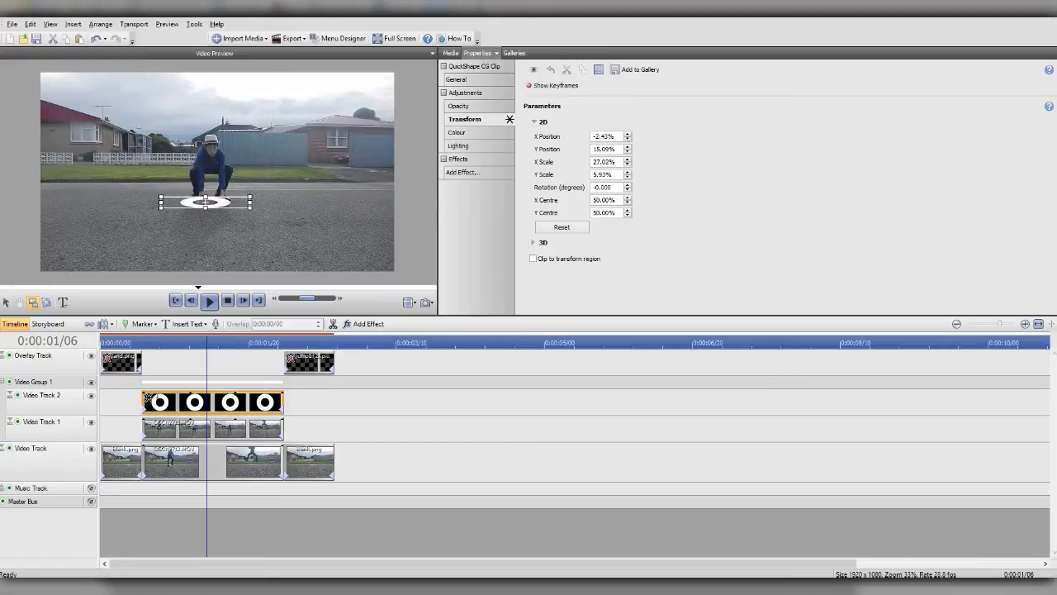
Split the donut and footage clips in Video Group 1 at 0:00:00/20 and delete the parts after the split
left_click_drag(207, 343, 159, 343)
left_click(189, 427, "ctrl")
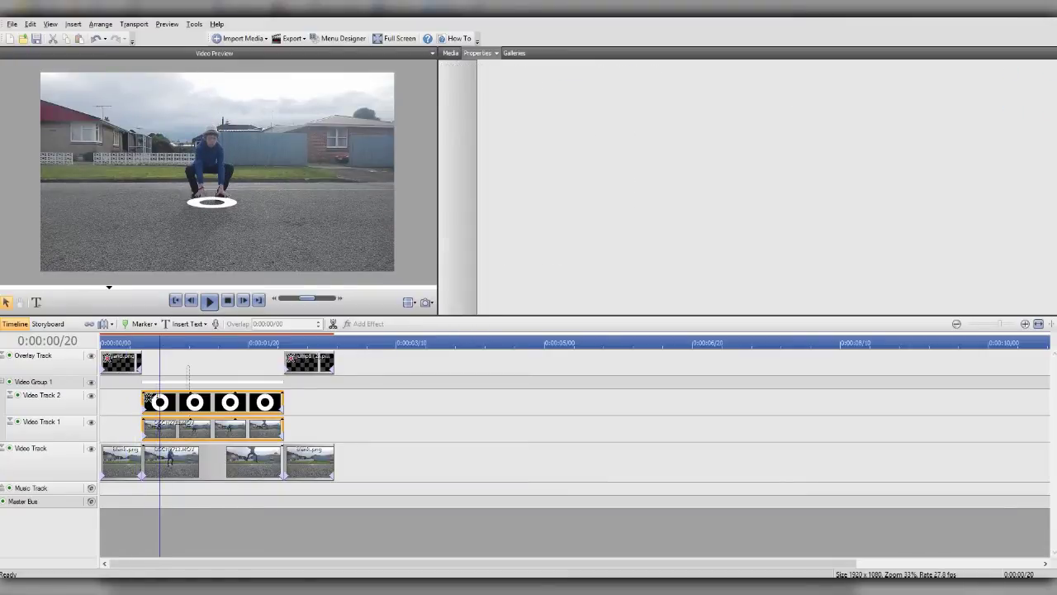
left_click(333, 324)
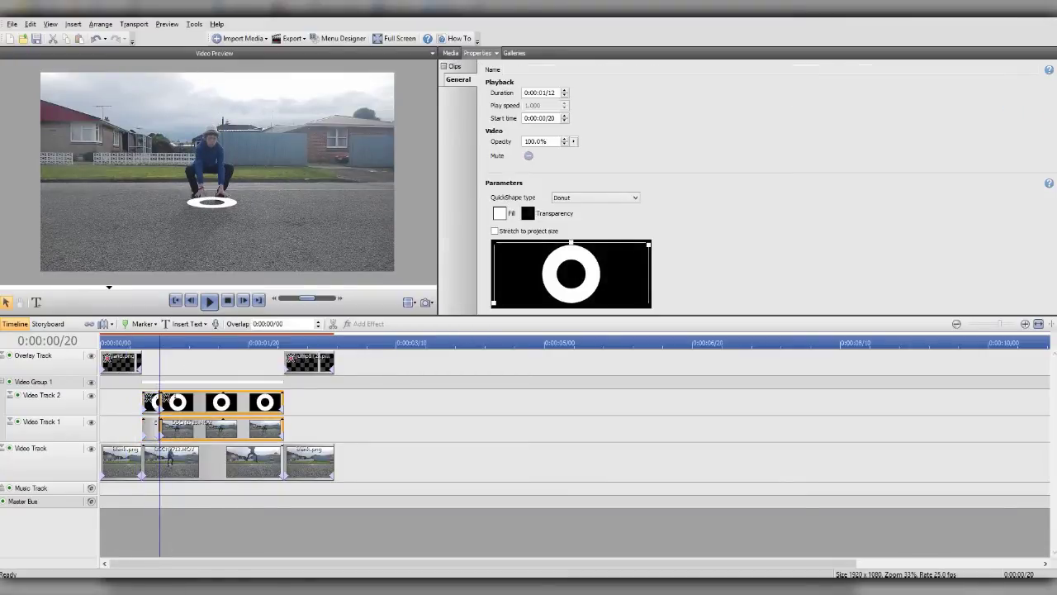
key("Delete")
Extend the donut and footage clips to end at 0:00:00/23 and play the section back from 0:00:00/14
left_click_drag(158, 402, 168, 428)
left_click_drag(168, 343, 142, 343)
left_click(209, 300)
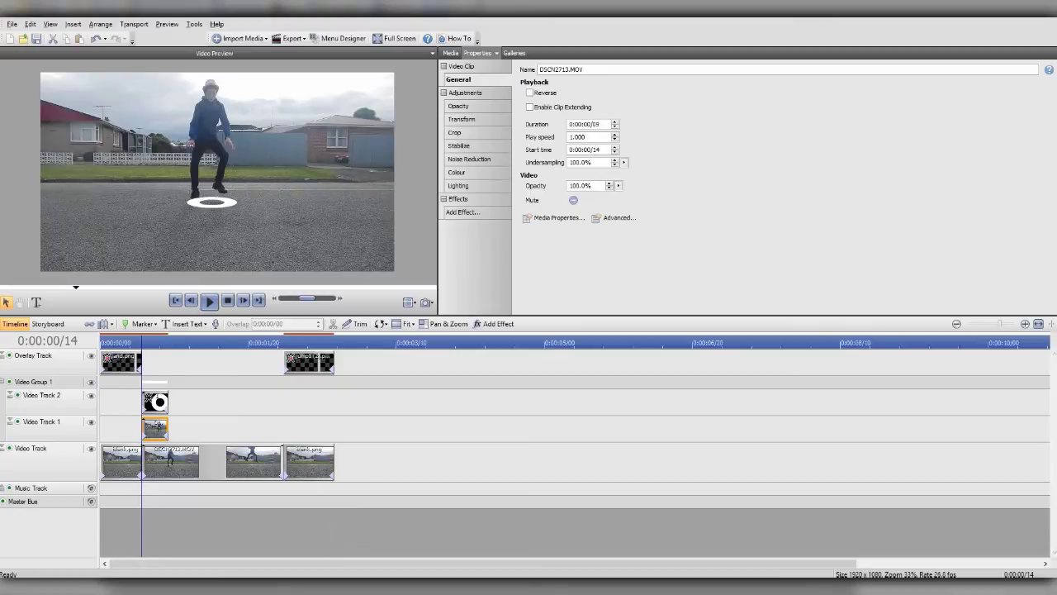
Add a Transform keyframe to the donut at 0:00:00/23, enlarge it there to about 197% X scale and 43% Y scale, and preview the growth
left_click(155, 402)
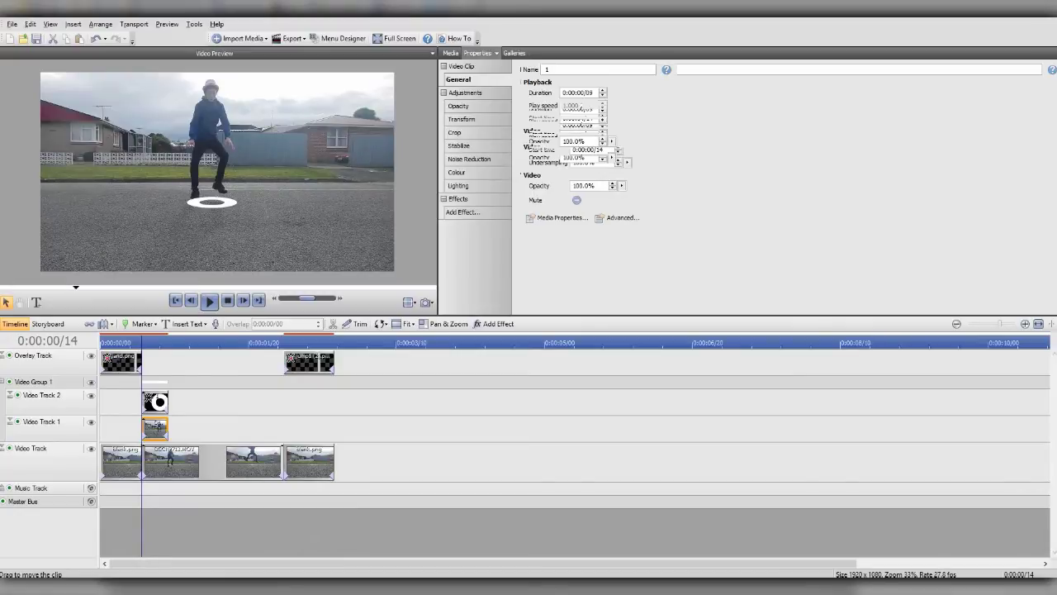
left_click(509, 119)
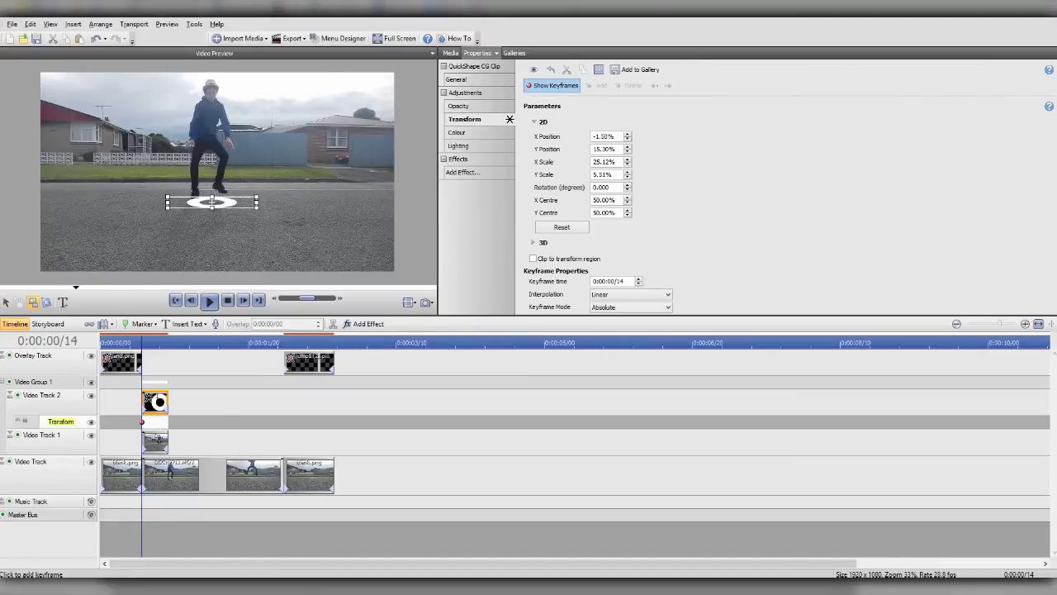
left_click(169, 422)
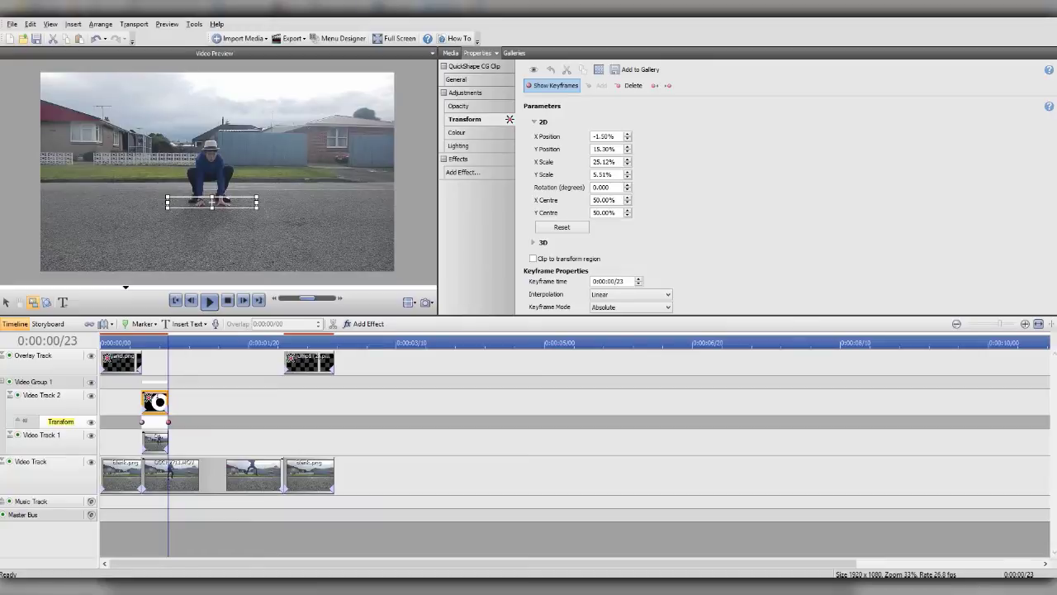
left_click_drag(256, 208, 687, 261)
left_click_drag(388, 229, 209, 200)
key("Left")
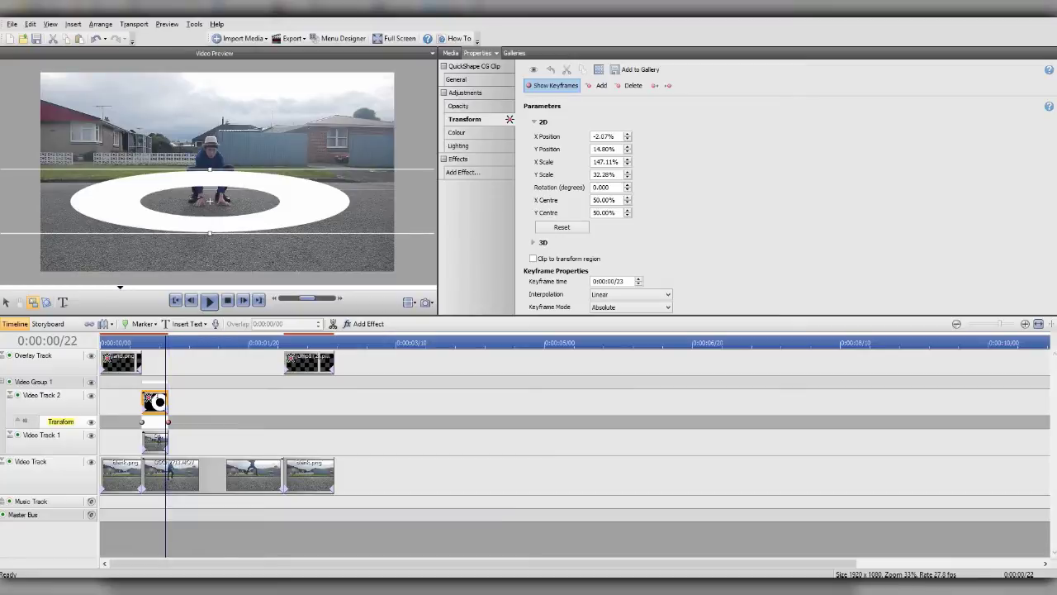
scroll(209, 201, "down", 1)
left_click_drag(369, 209, 474, 221)
left_click_drag(266, 196, 213, 193)
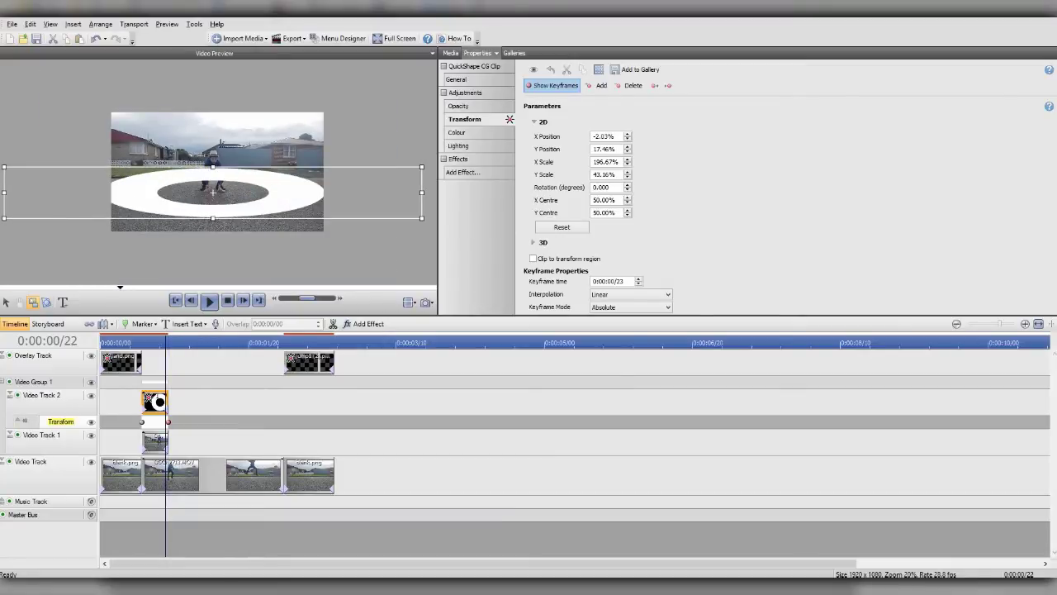
left_click(210, 301)
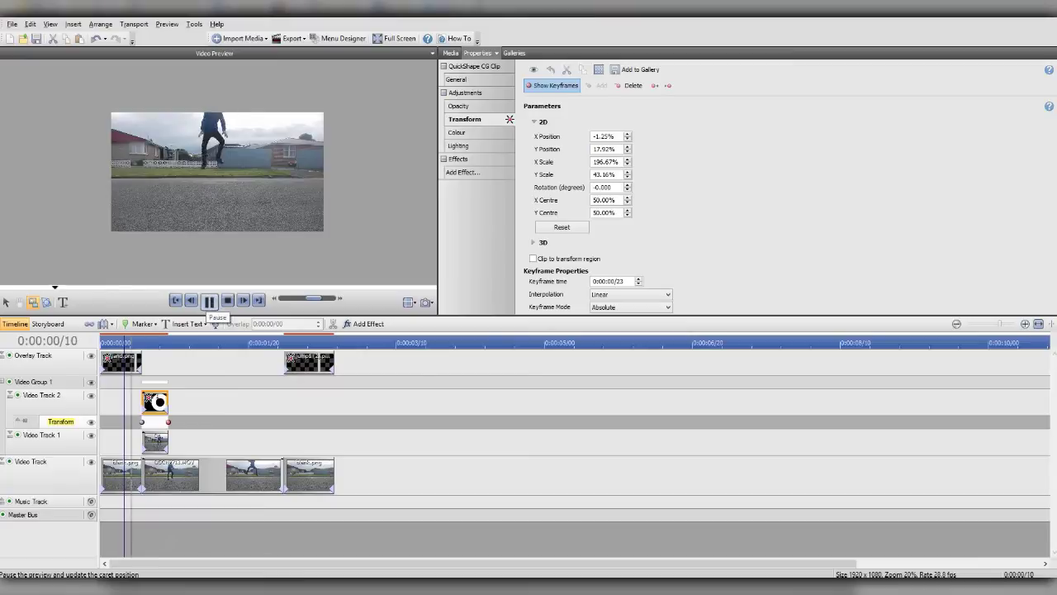
left_click(210, 300)
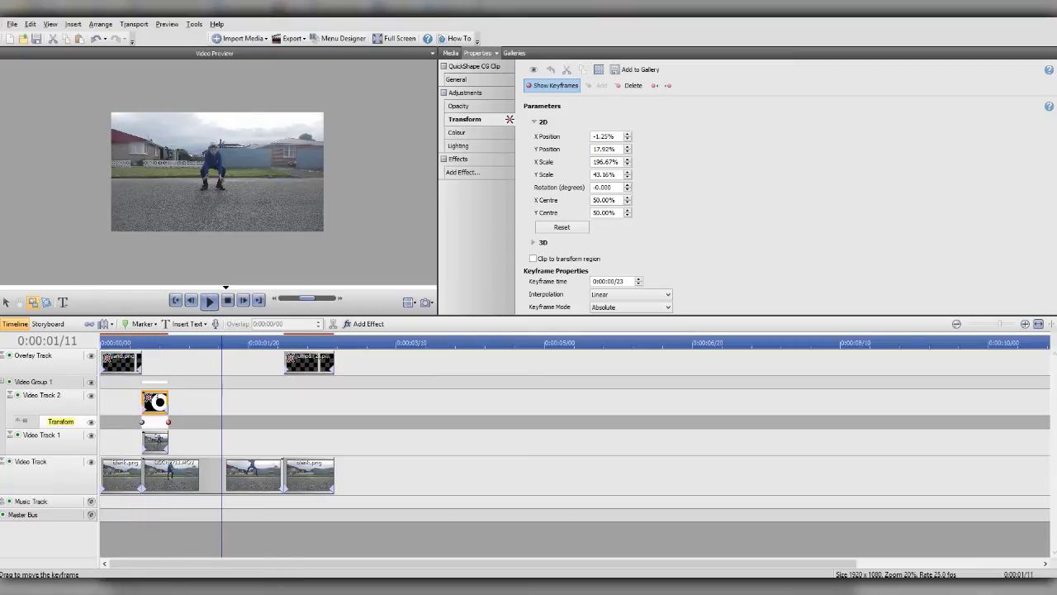
Reduce the donut at the 0:00:00/23 keyframe to about 161% X scale and 35% Y scale around the feet, and hide the keyframes
double_click(168, 422)
left_click(191, 300)
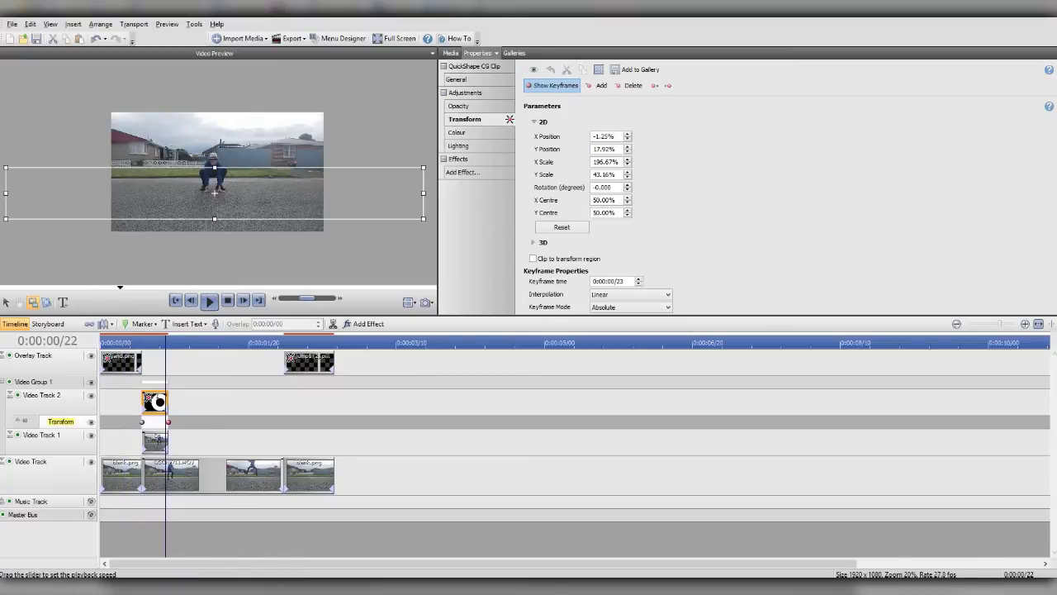
left_click_drag(423, 219, 347, 210)
left_click_drag(176, 189, 212, 193)
left_click_drag(220, 189, 214, 192)
scroll(216, 172, "up", 1)
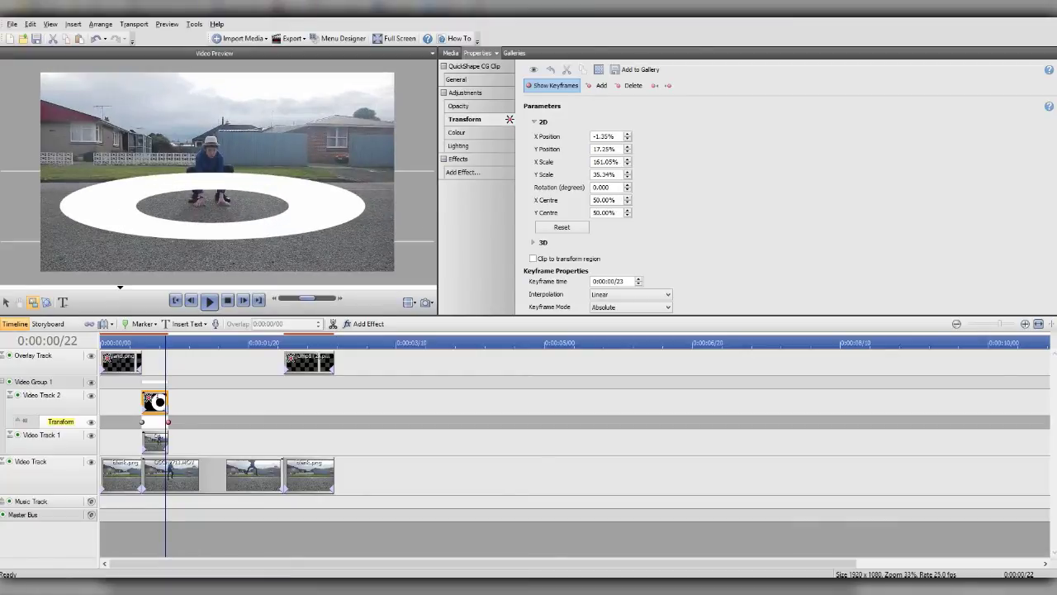
left_click(552, 86)
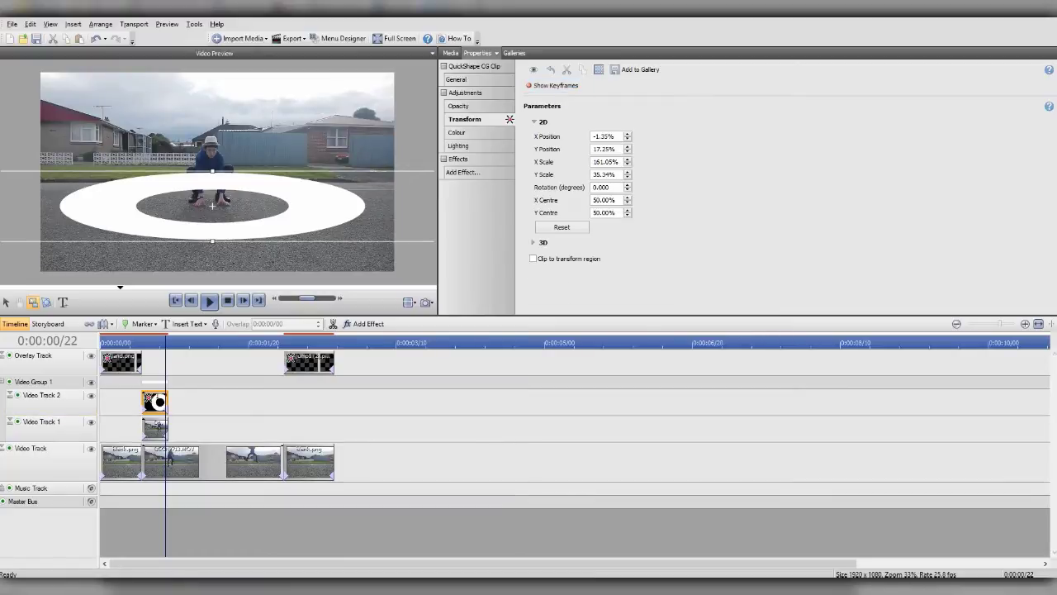
Set the blend mode of Video Track 2 to Mask
left_click(33, 382)
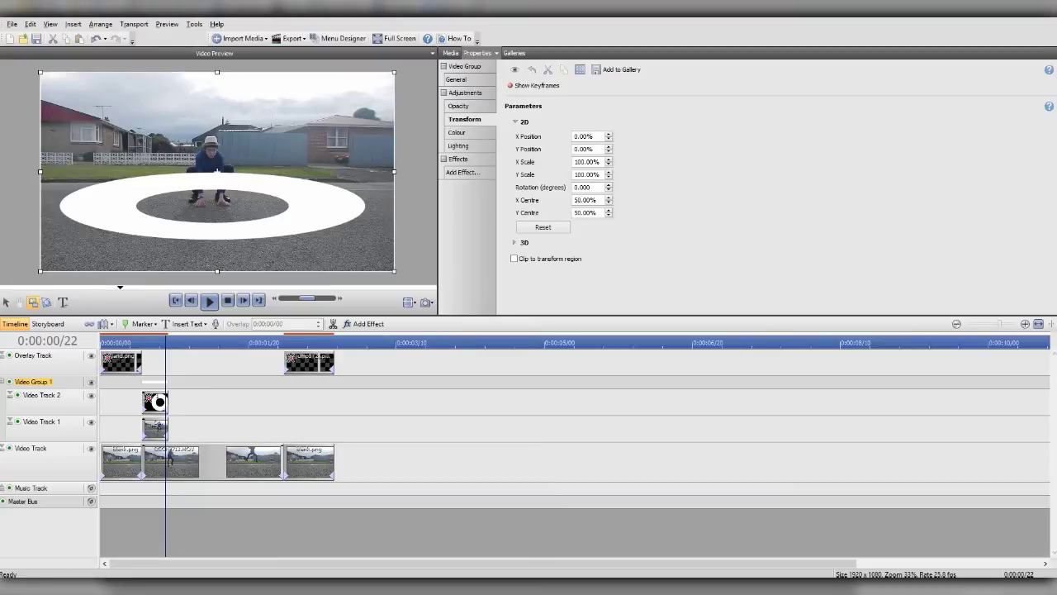
left_click(41, 395)
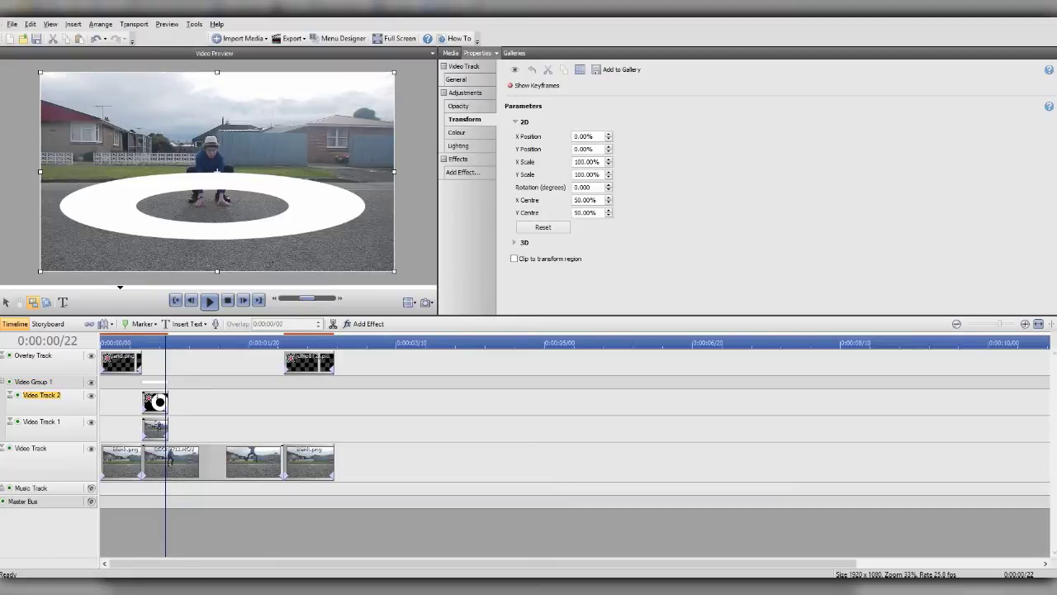
left_click(458, 80)
left_click(583, 138)
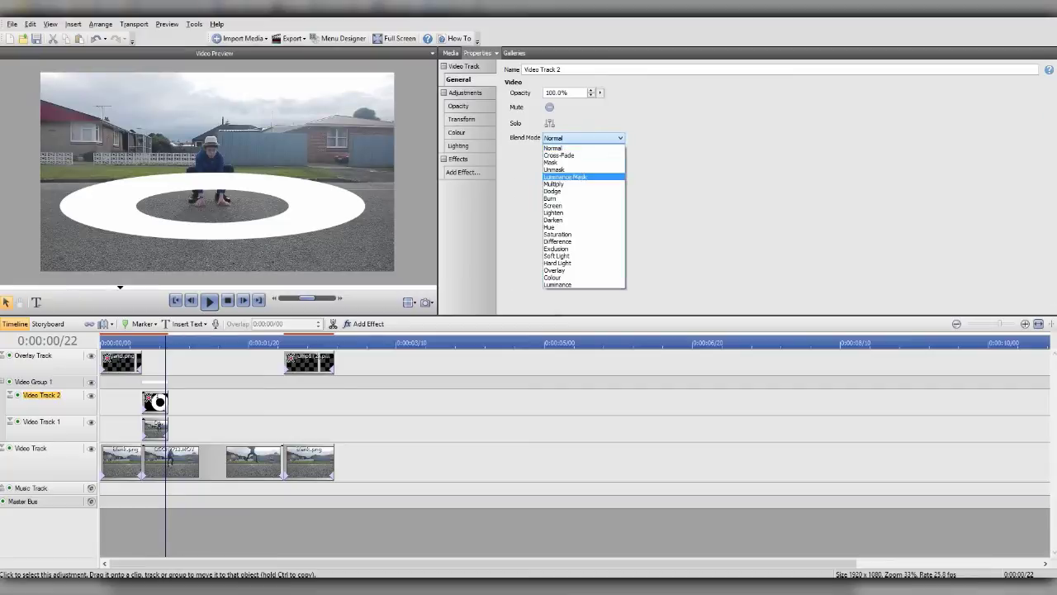
left_click(551, 163)
With the playhead at 0:00:00/15, add Filter Effects to Video Group 1 and turn off their Inner Glow
left_click_drag(165, 343, 145, 342)
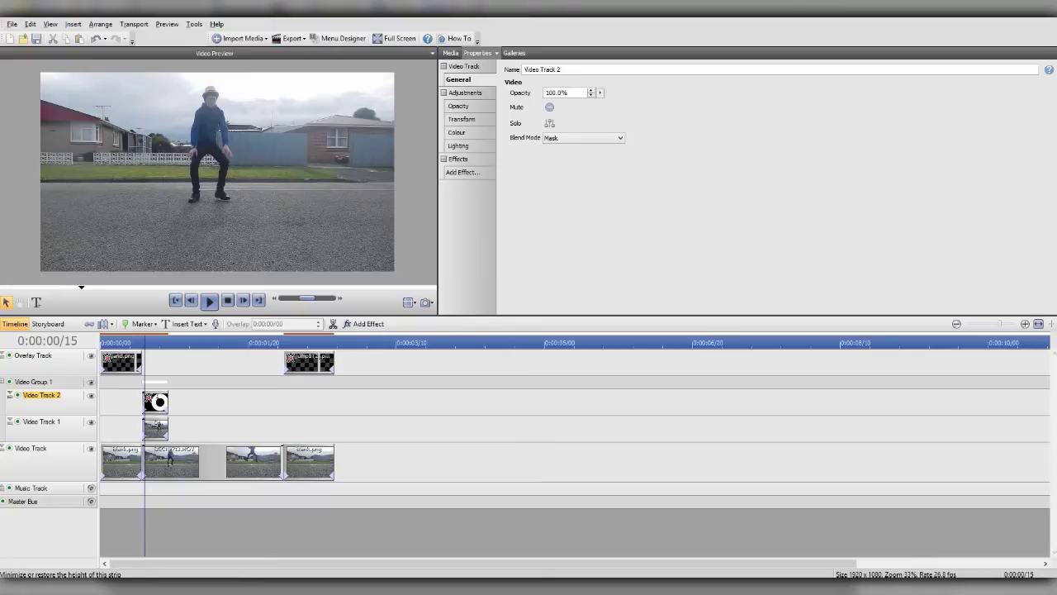
left_click(34, 382)
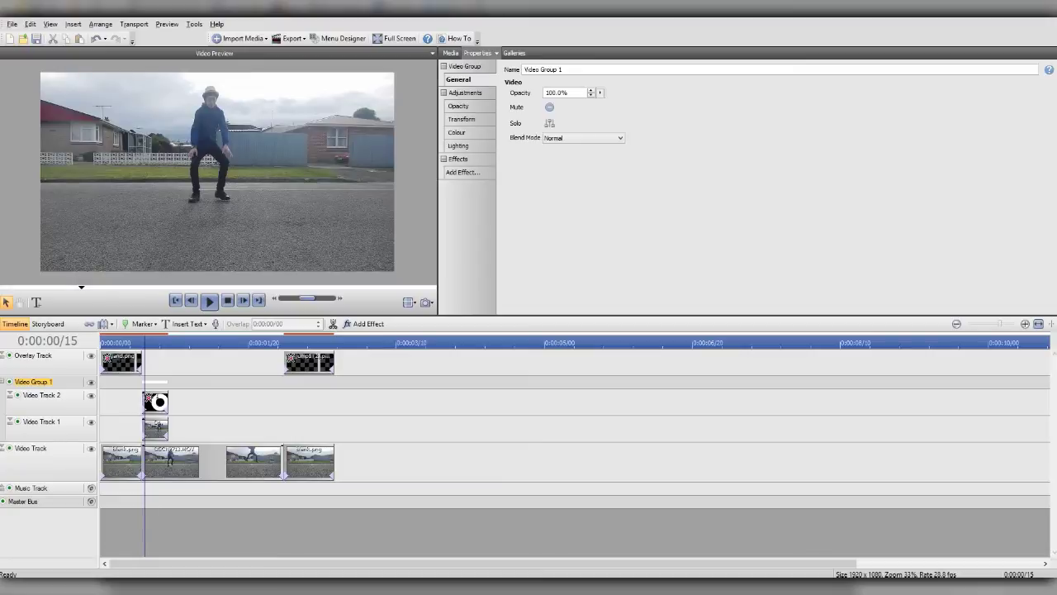
left_click(463, 172)
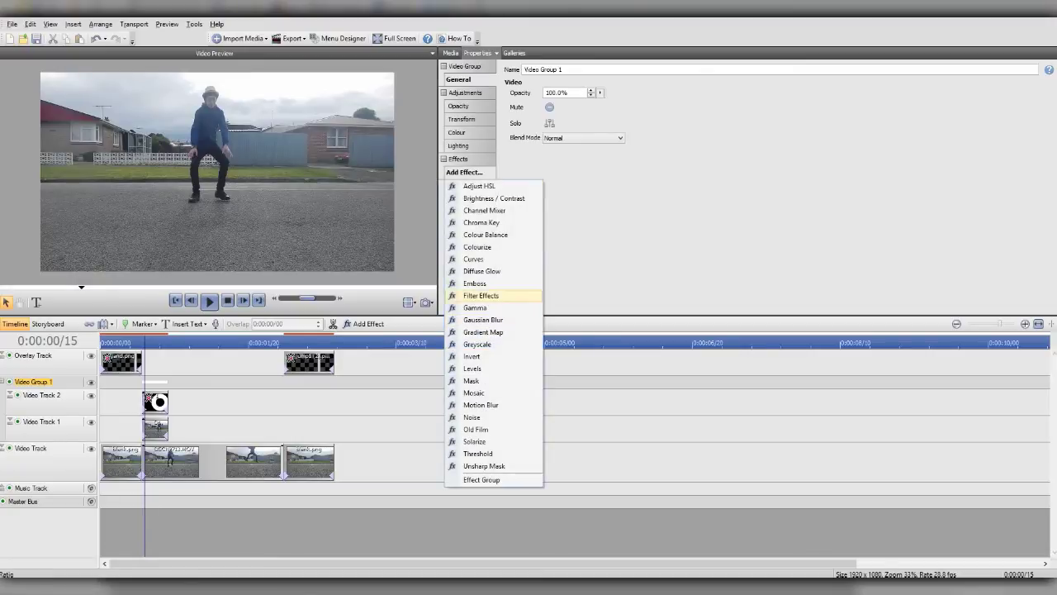
left_click(480, 295)
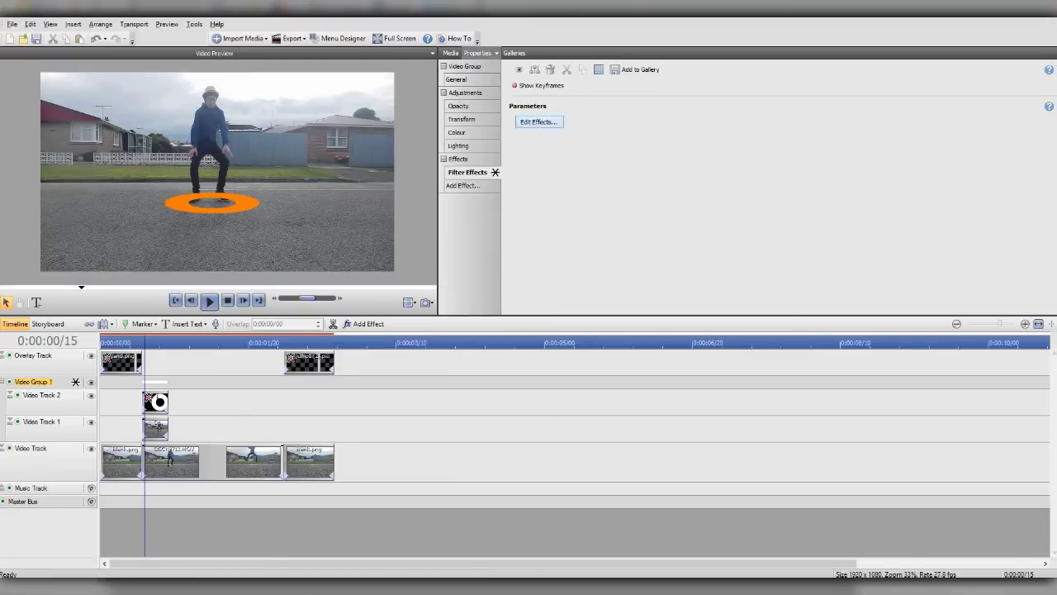
left_click(538, 122)
left_click(412, 216)
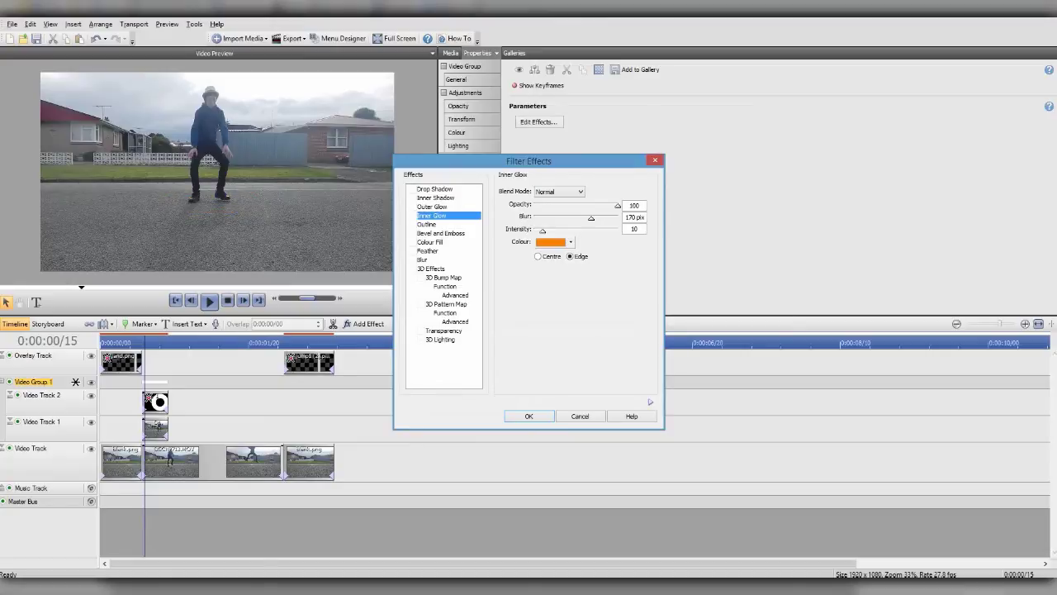
Turn on 3D Effects in Video Group 1's Filter Effects and set Blur and Depth to 65 pix
left_click(412, 269)
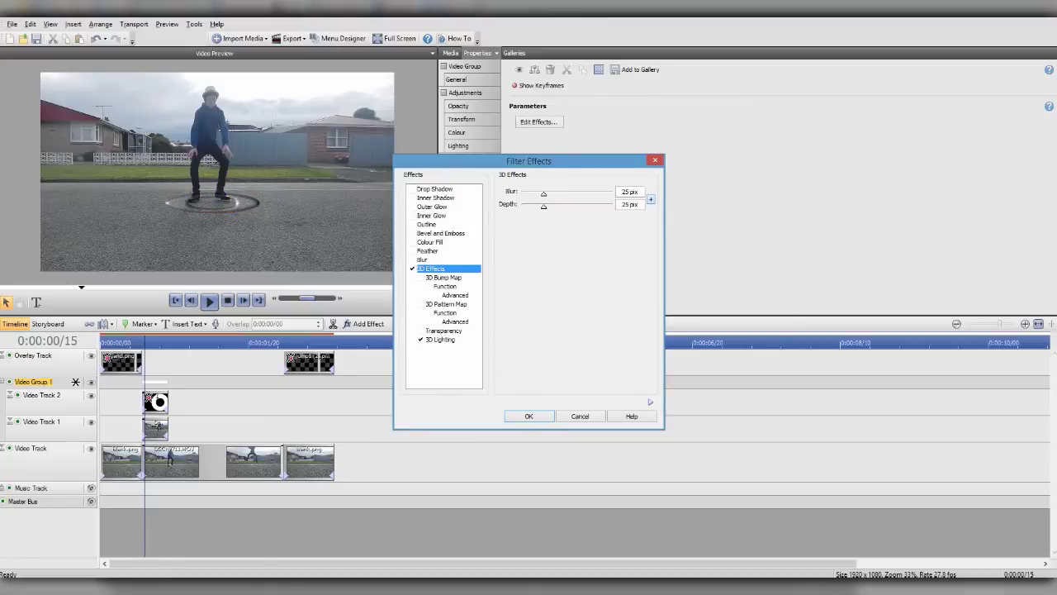
left_click_drag(543, 206, 552, 206)
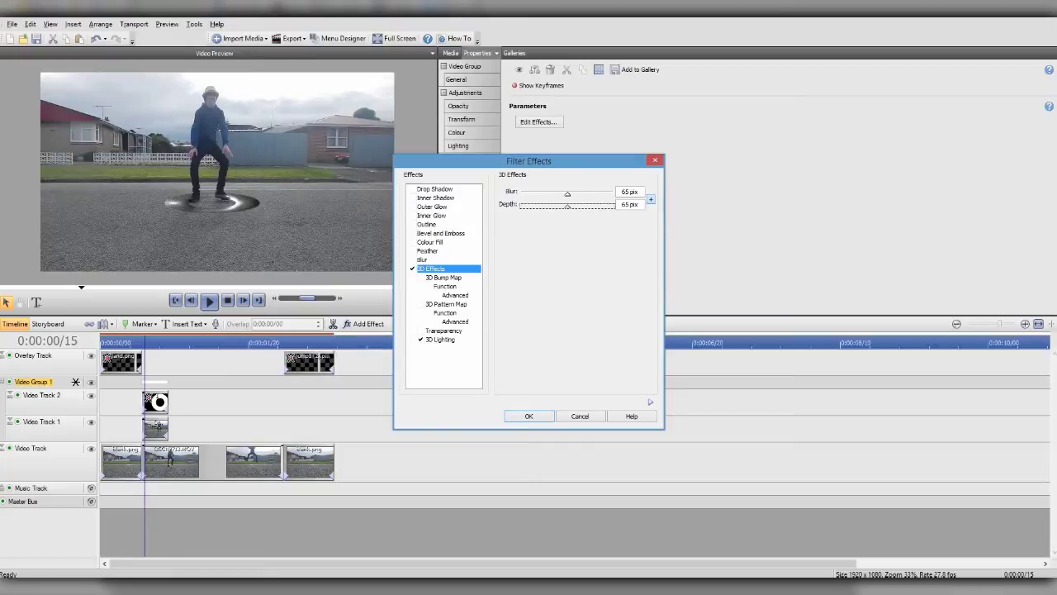
Set the 3D Lighting to Specular 1, Ambient 31, light angle 76 and elevation 72, and raise the Soften amount
left_click(440, 339)
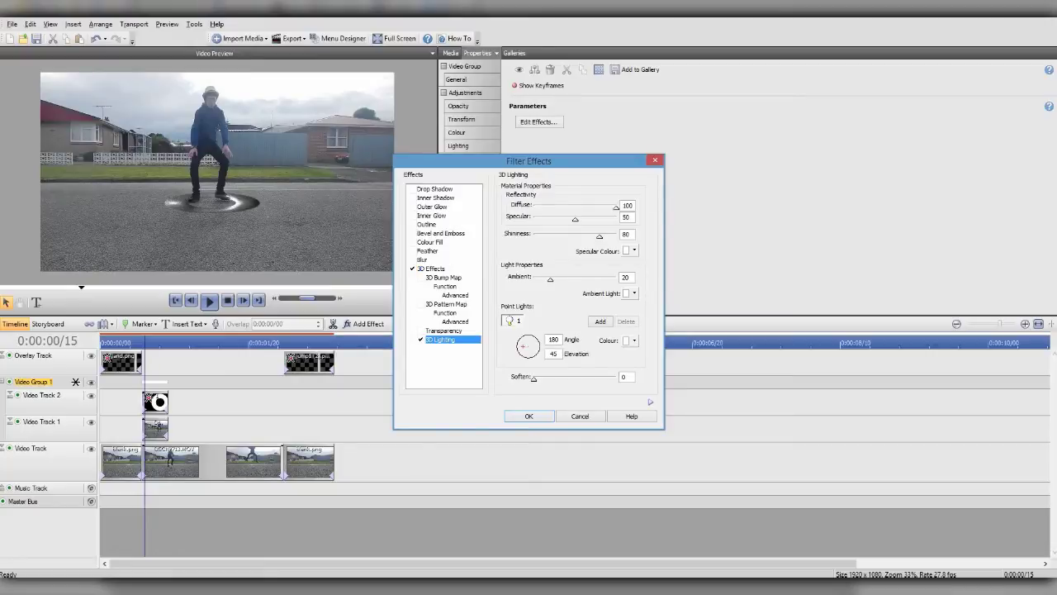
left_click_drag(534, 378, 556, 378)
left_click_drag(576, 219, 534, 219)
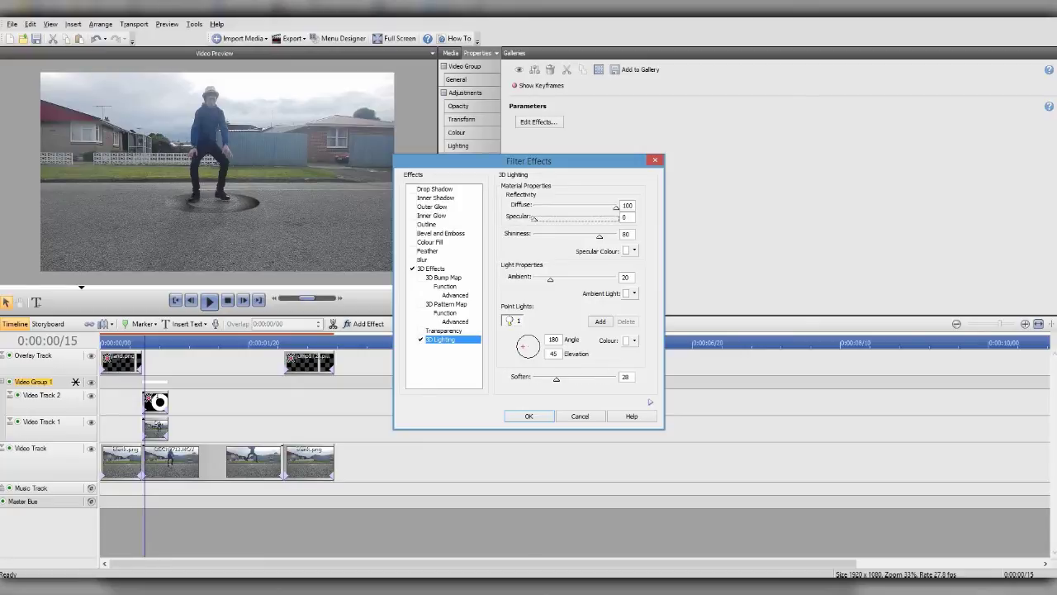
key("Tab")
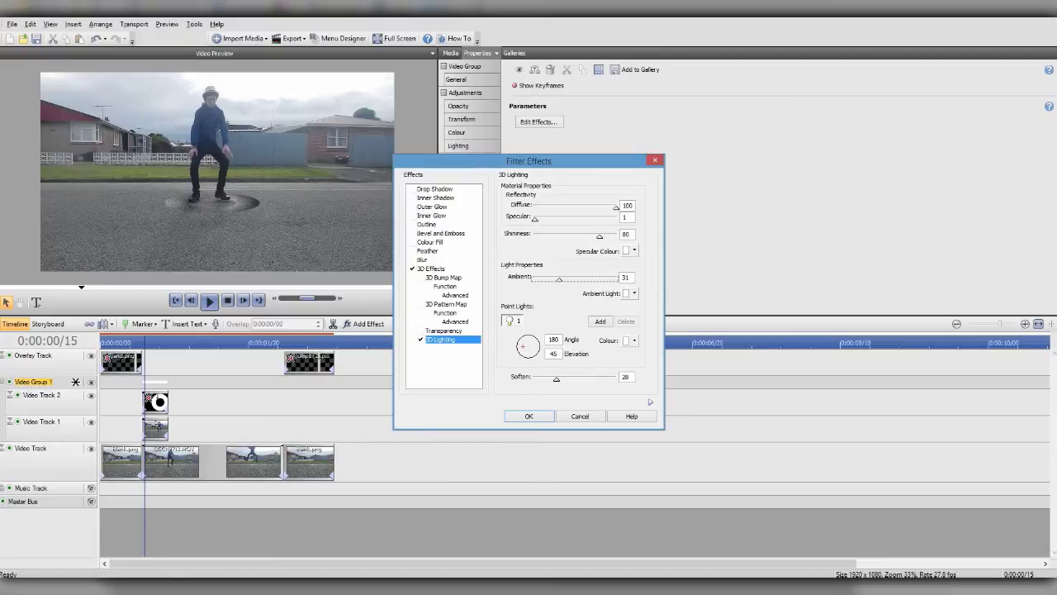
left_click_drag(528, 344, 528, 342)
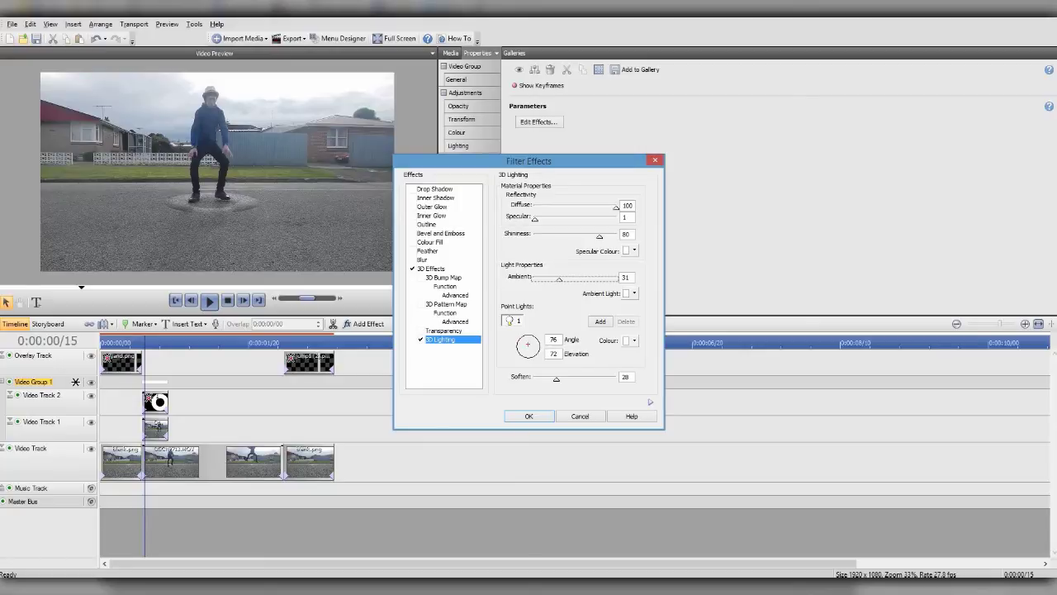
left_click_drag(556, 378, 576, 378)
Turn on the Feather effect, increase its Blur, apply the Filter Effects, and play the preview
left_click(427, 251)
left_click(412, 251)
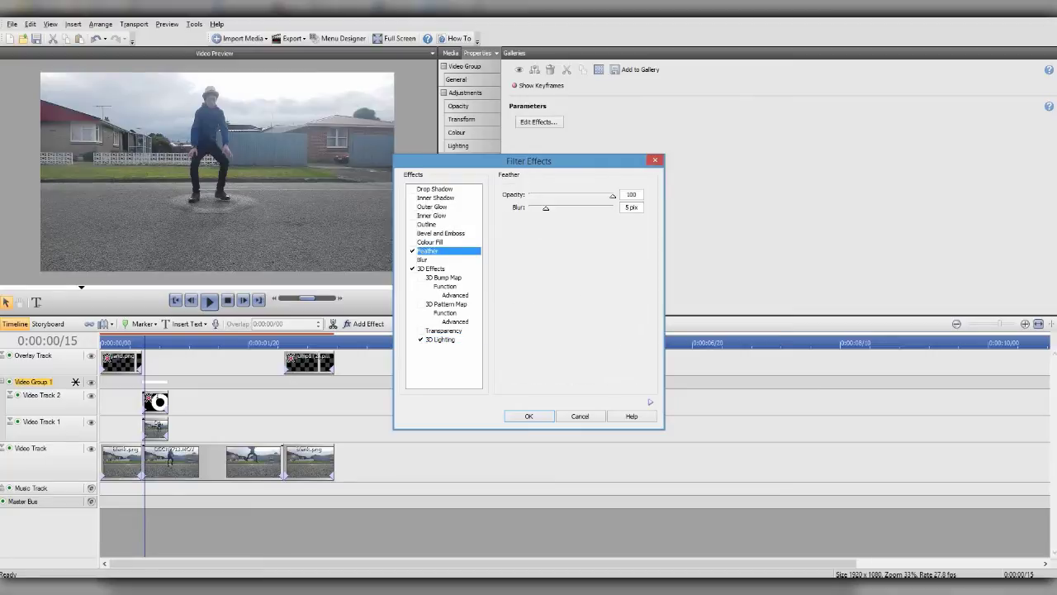
left_click(546, 208)
left_click_drag(576, 208, 579, 208)
left_click(545, 415)
left_click(209, 301)
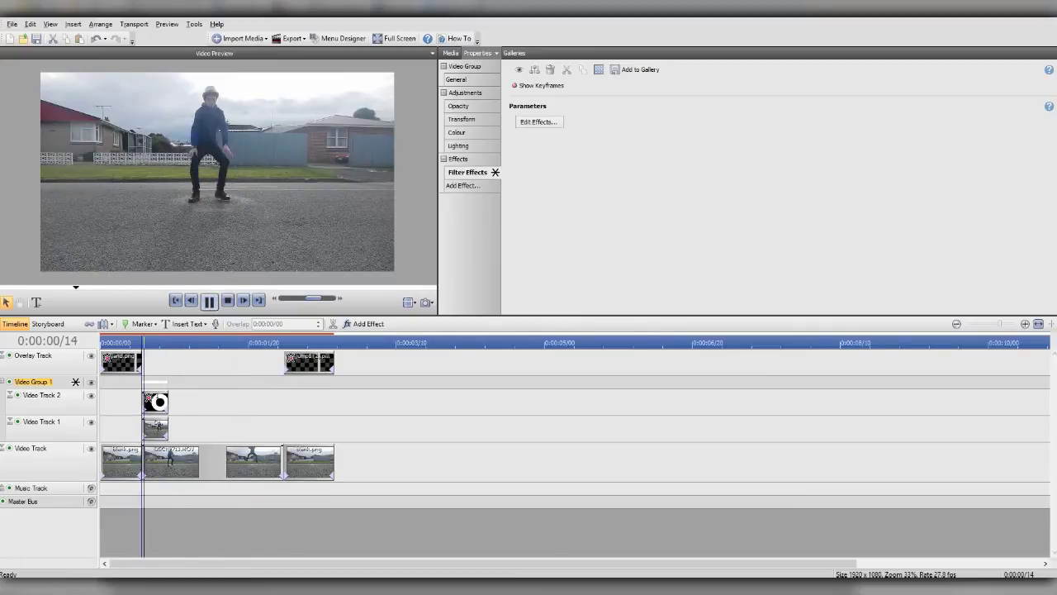
Try extending the donut and footage clips in Video Group 1 to a duration of 0:00:00/16, preview it, and undo the extension
left_click(165, 402)
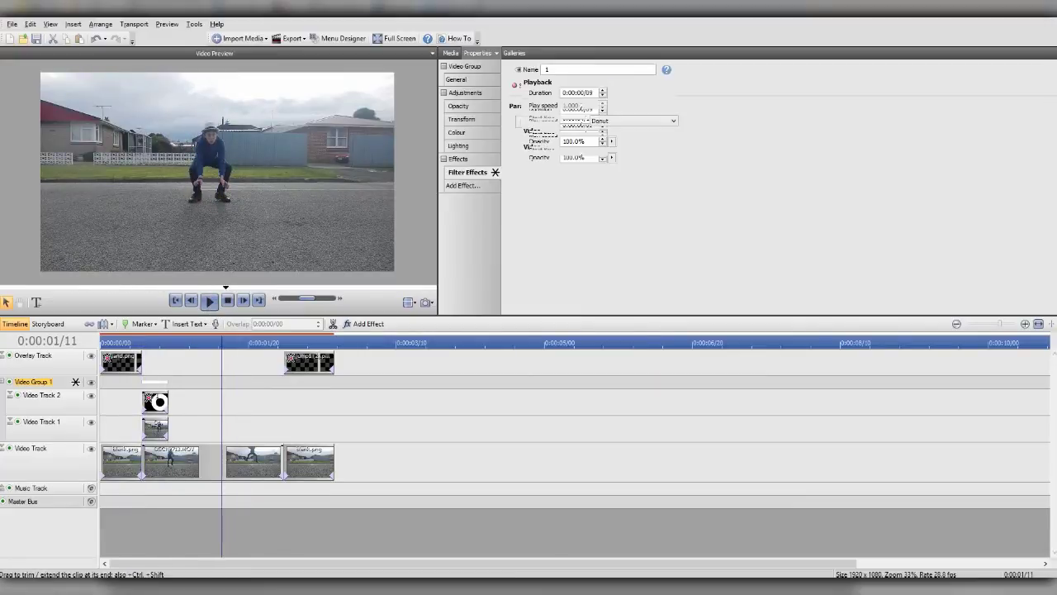
key("Right")
left_click_drag(168, 402, 188, 427)
key("space")
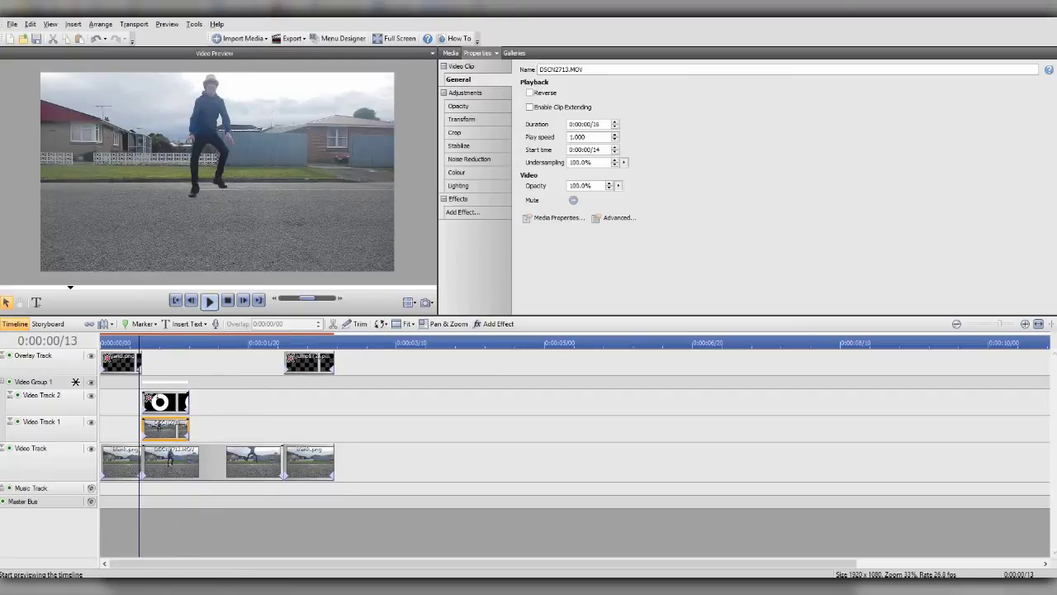
left_click(209, 300)
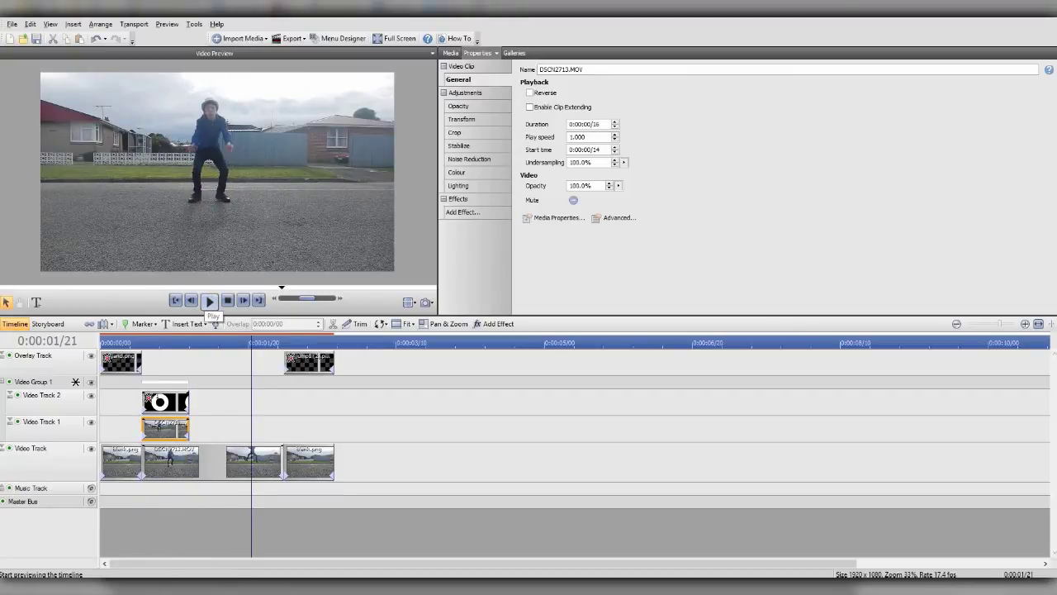
key("ctrl+z")
key("ctrl+z")
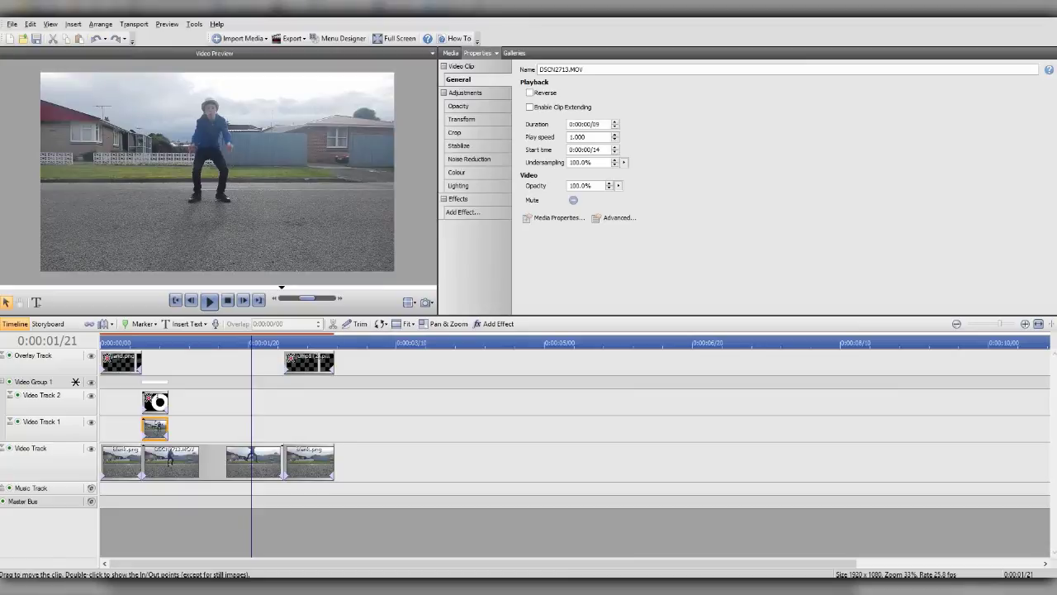
Extend the donut and footage clips in Video Group 1 to a duration of 0:00:00/11 and preview the shockwave
left_click(156, 403)
left_click_drag(168, 403, 174, 428)
left_click(156, 429)
left_click(139, 342)
left_click(210, 301)
left_click(209, 302)
left_click_drag(128, 342, 115, 342)
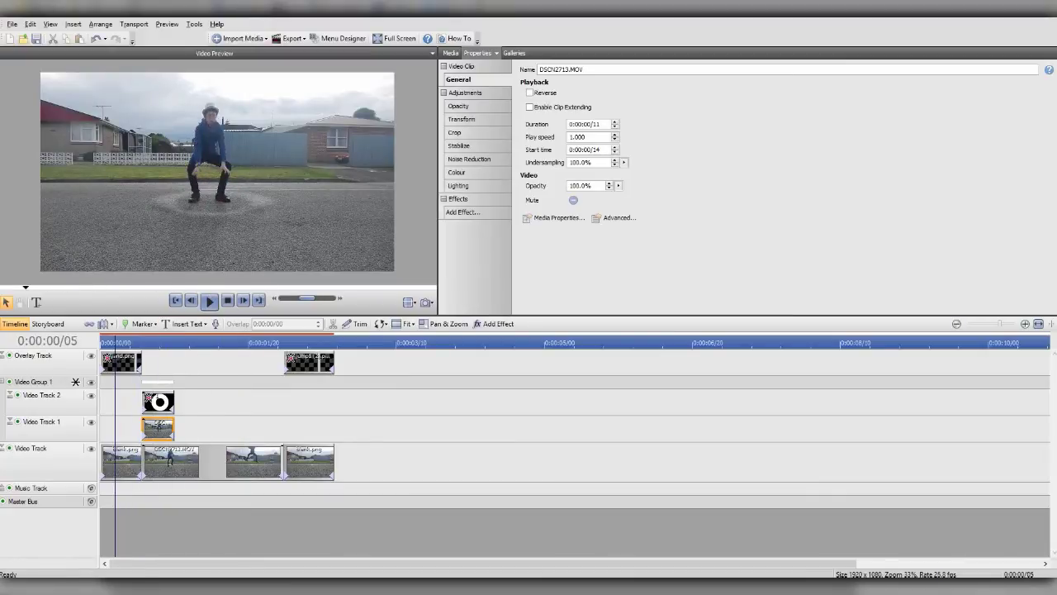
left_click(210, 302)
left_click(210, 301)
Add a 0:00:00/07 cross-fade fade-out to the end of the donut and footage clips in Video Group 1 and preview the result
left_click_drag(166, 342, 144, 342)
left_click(160, 403)
mouse_move(171, 409)
left_mouse_down()
mouse_move(154, 436)
mouse_move(162, 410)
mouse_move(152, 410)
left_mouse_up()
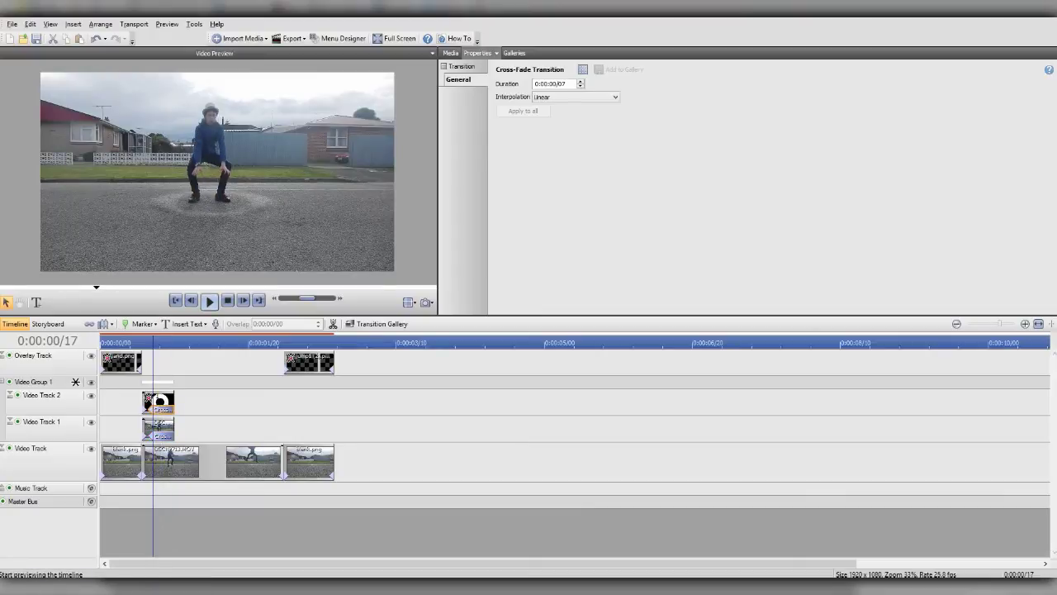
left_click(209, 301)
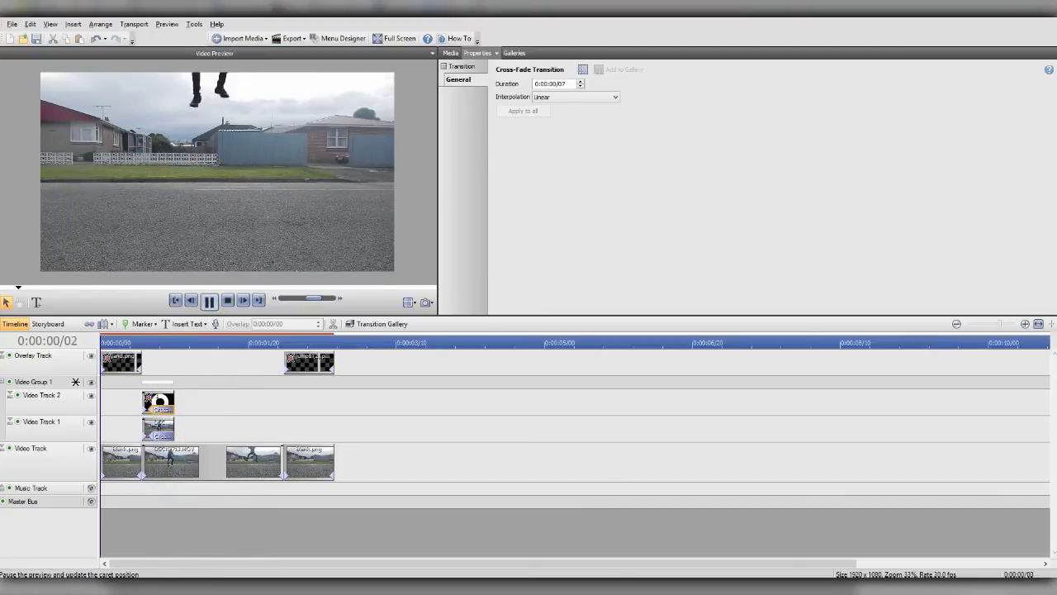
left_click(175, 300)
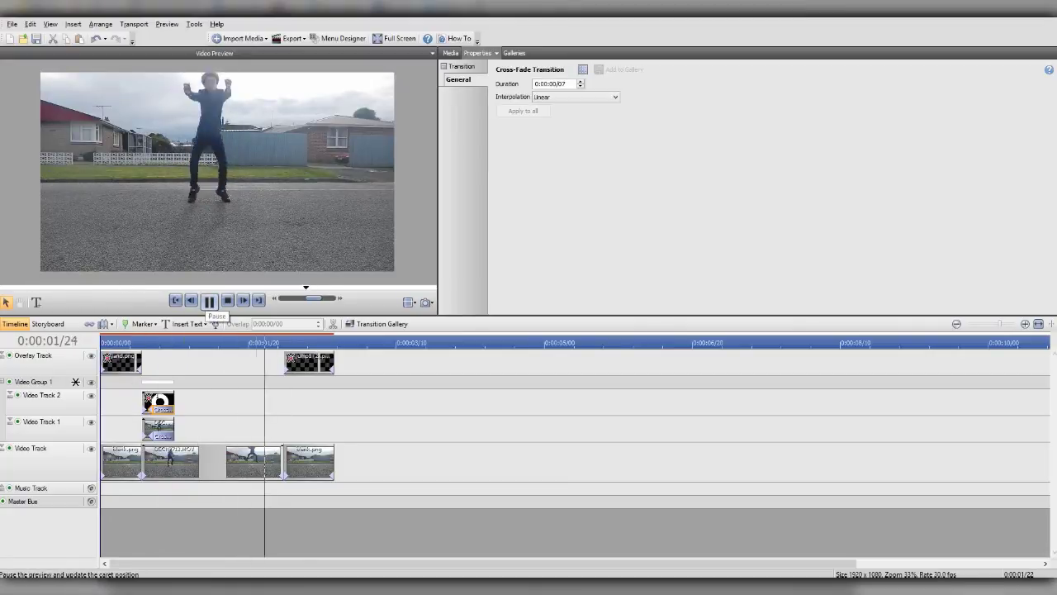
left_click(209, 302)
left_click(210, 301)
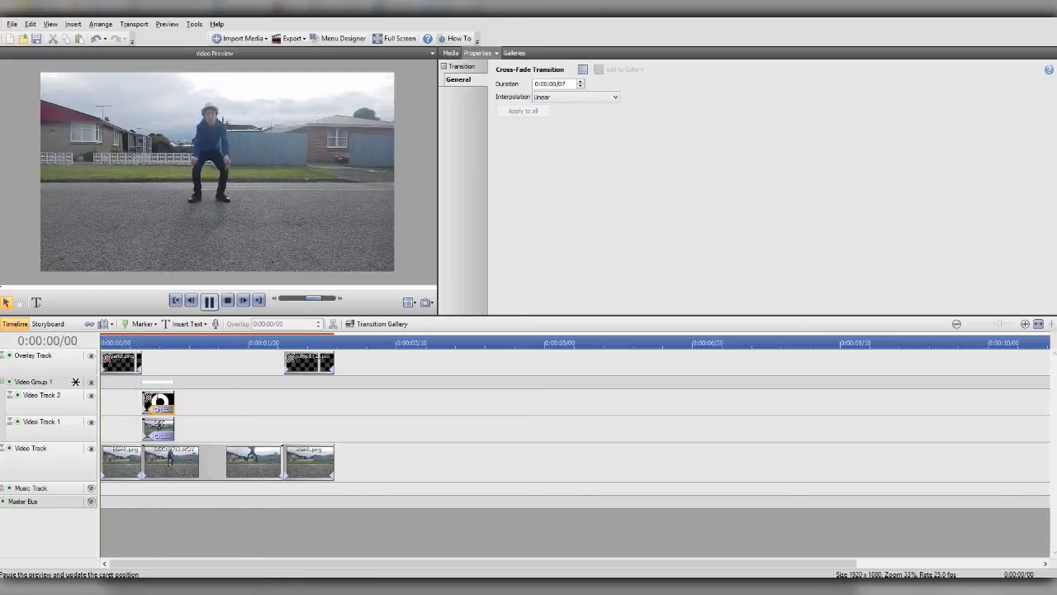
left_click(210, 301)
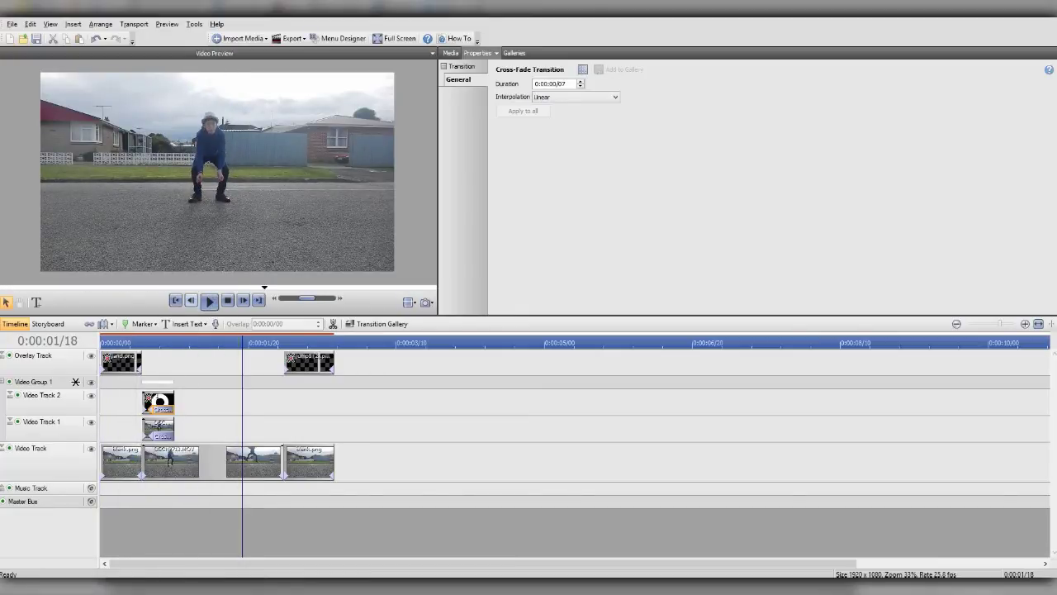
Duplicate Video Group 1, move the nested copy out above the original as a separate group, and collapse both groups
left_click(3, 381)
left_click(33, 382)
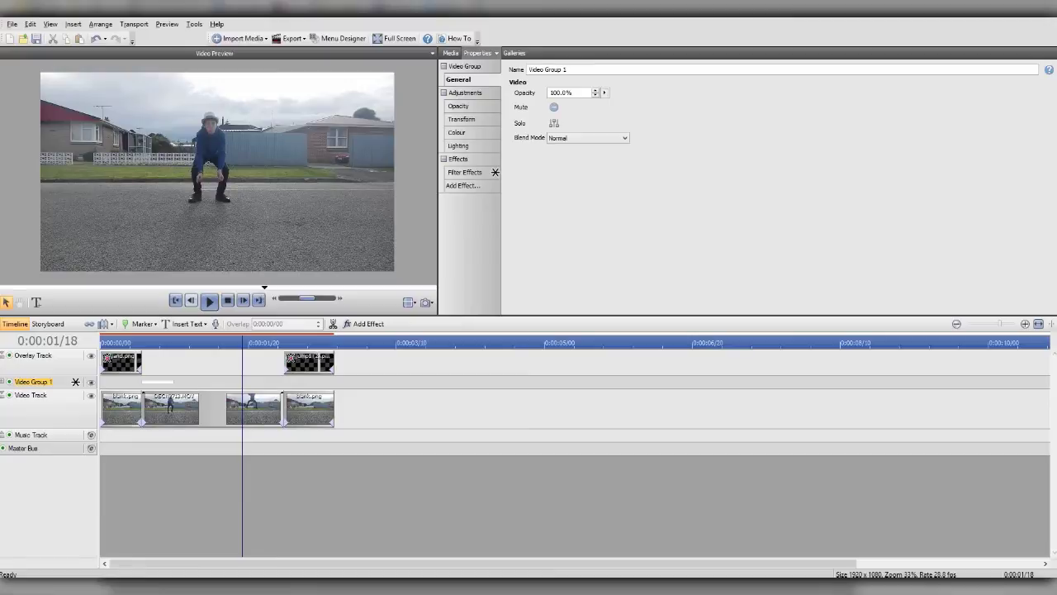
left_click(4, 382)
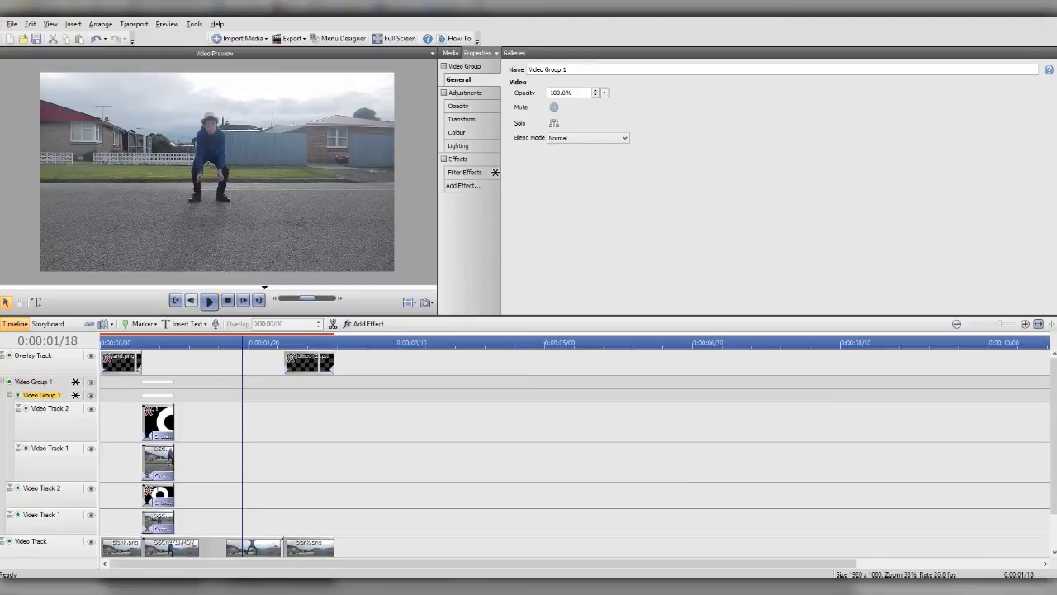
left_click_drag(41, 395, 38, 376)
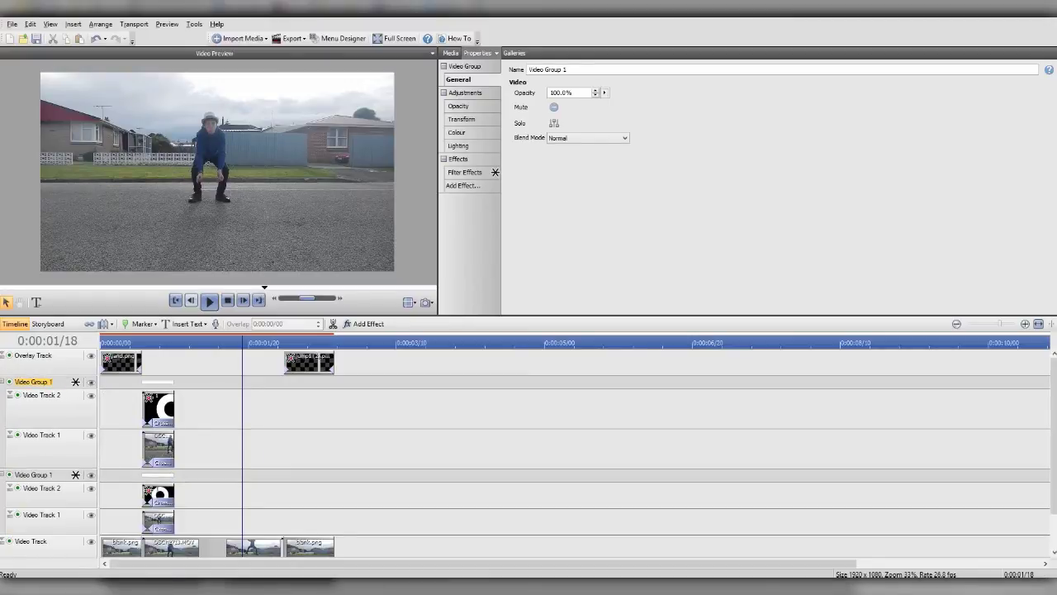
left_click(2, 474)
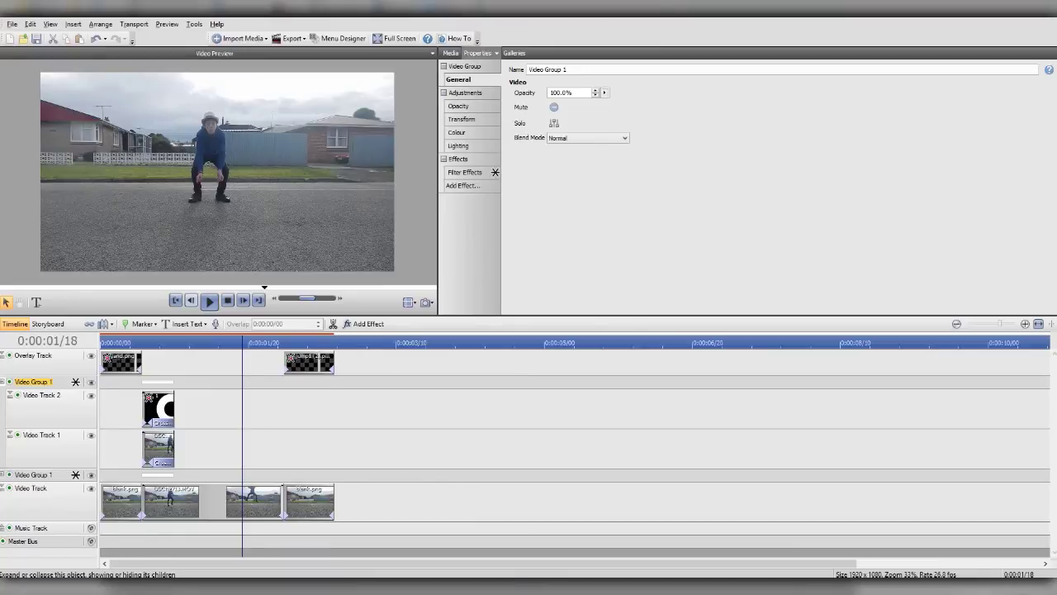
left_click(3, 382)
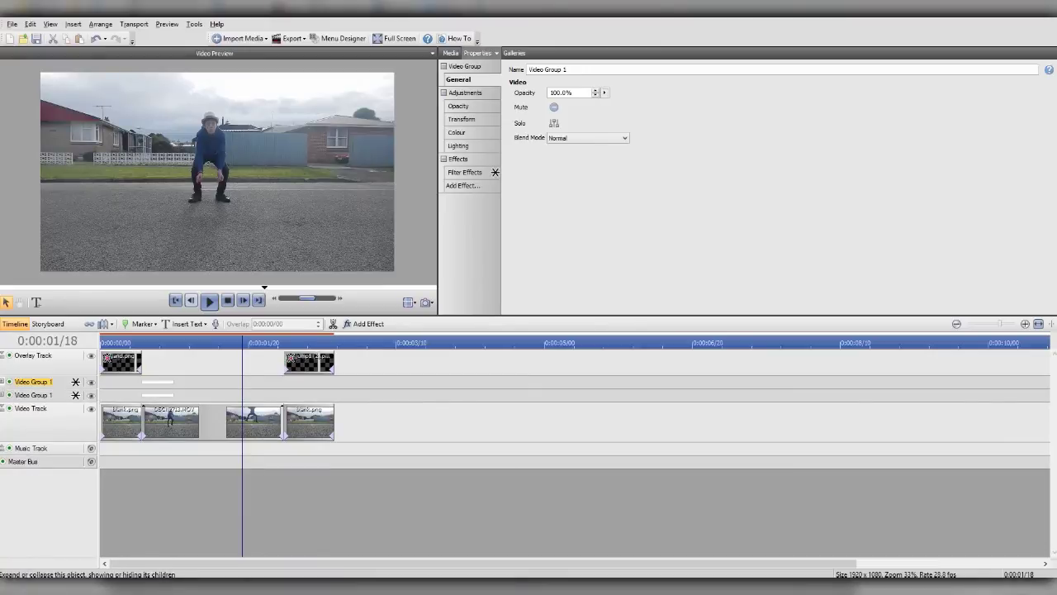
Shift both clips in the upper Video Group 1 to start at 0:00:00/15 and make that donut's ring thinner
left_click(4, 382)
left_click_drag(202, 445, 159, 402)
left_click_drag(160, 406, 163, 406)
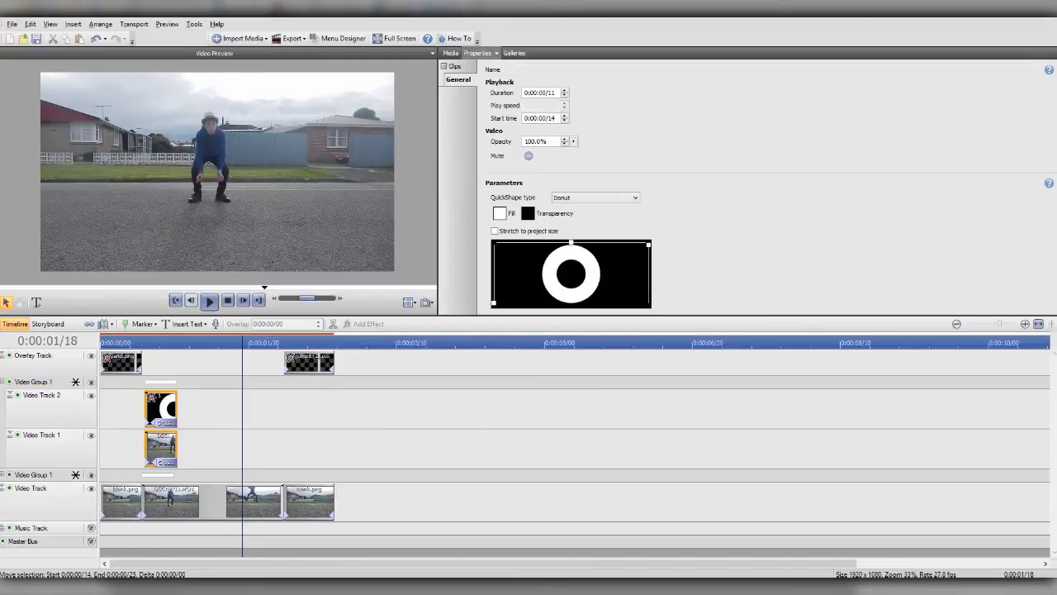
left_click(162, 408)
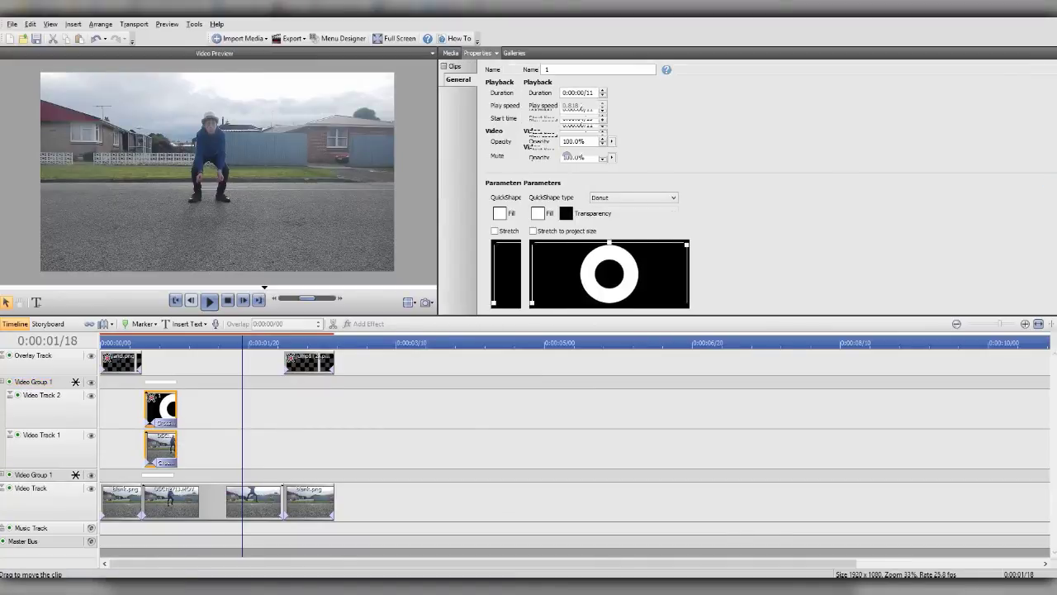
left_click_drag(610, 256, 643, 257)
left_click(43, 395)
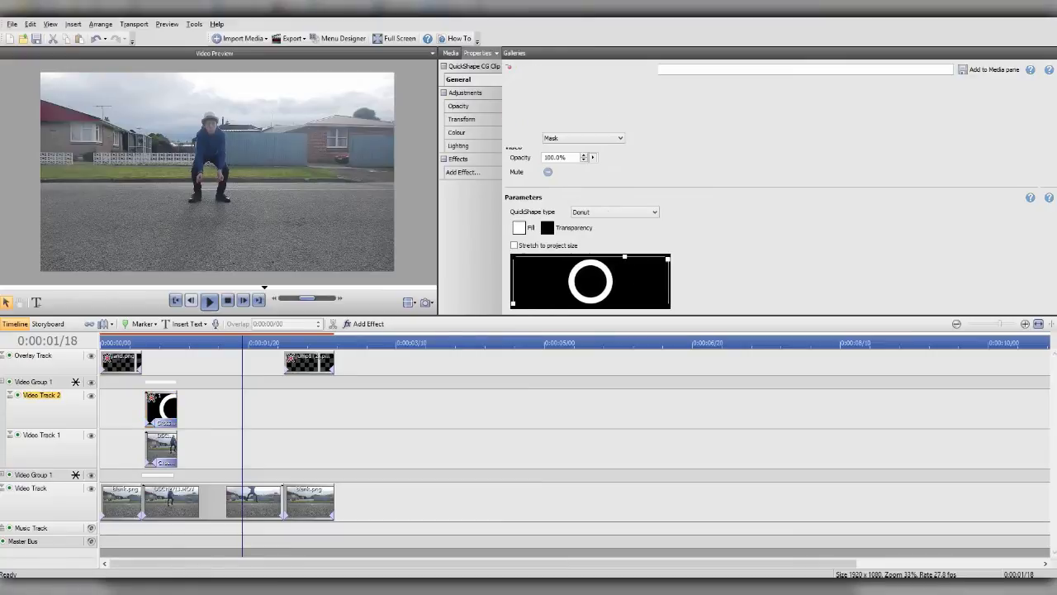
left_click(33, 382)
left_click(42, 395)
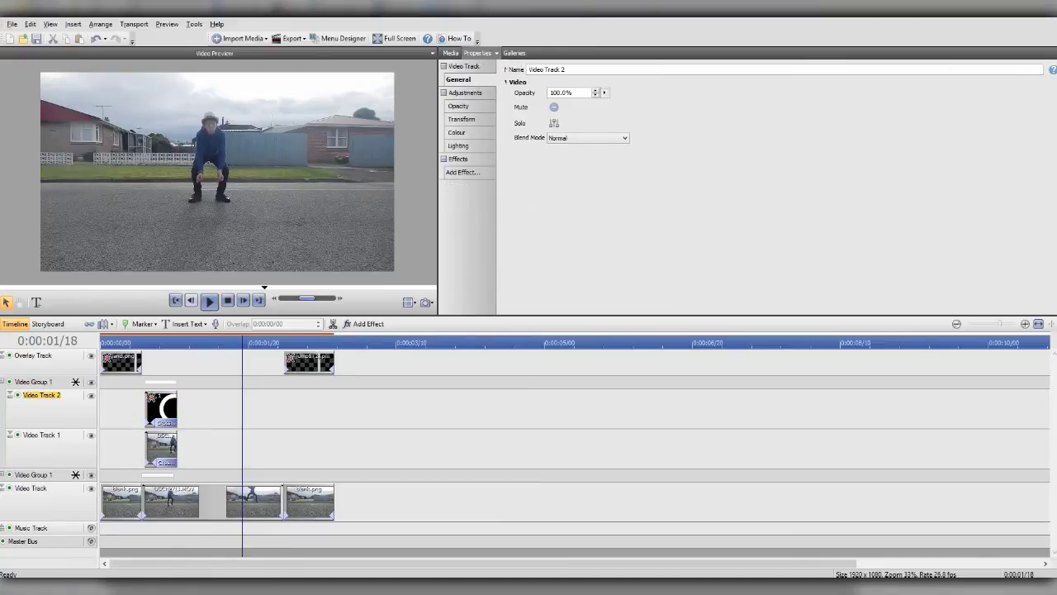
left_click(147, 406)
left_click(34, 382)
At the upper donut's 0:00:00/15 Transform keyframe, enlarge it to about 52% X scale and 11% Y scale, recentre it on the feet, and preview
left_click(153, 401)
left_click(463, 119)
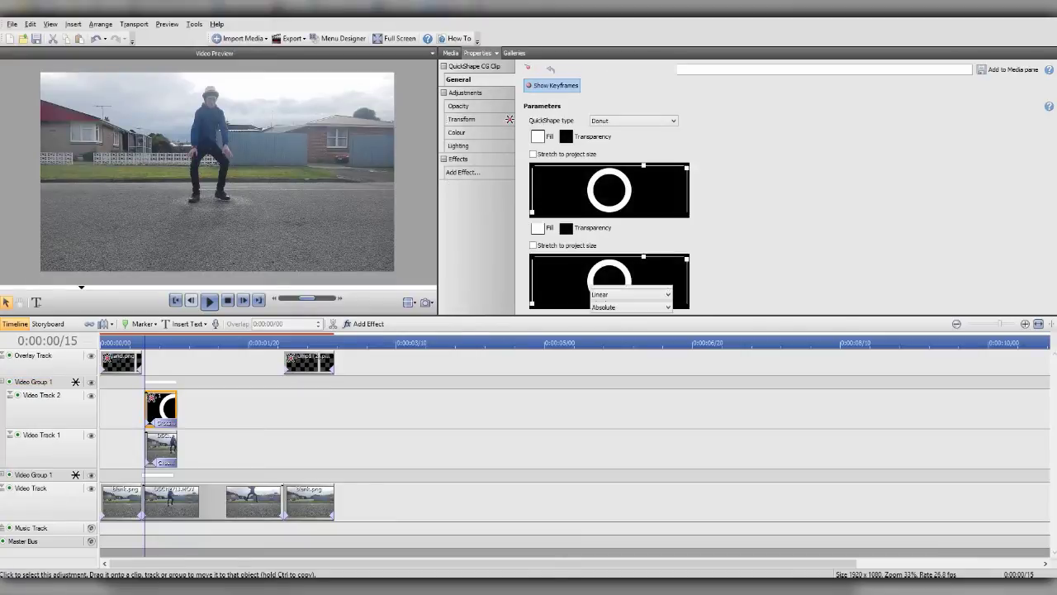
left_click_drag(256, 207, 354, 219)
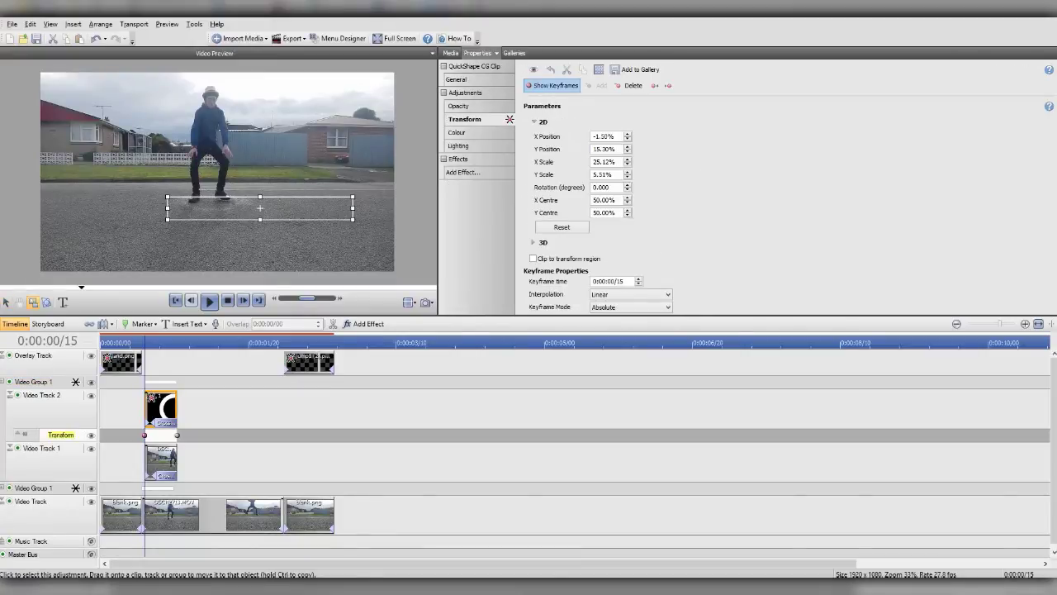
left_click_drag(260, 209, 212, 203)
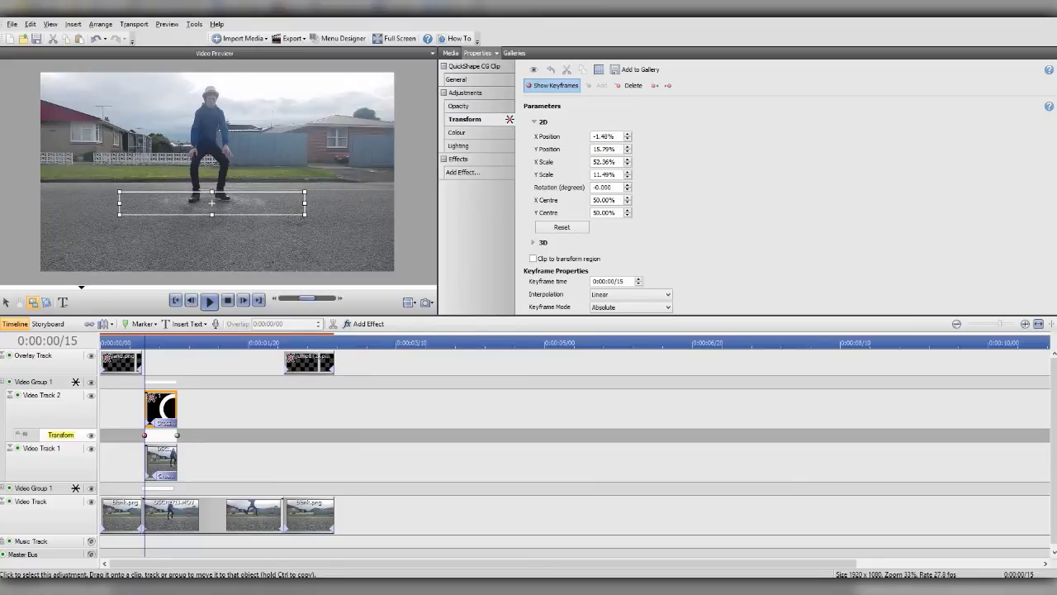
left_click(209, 302)
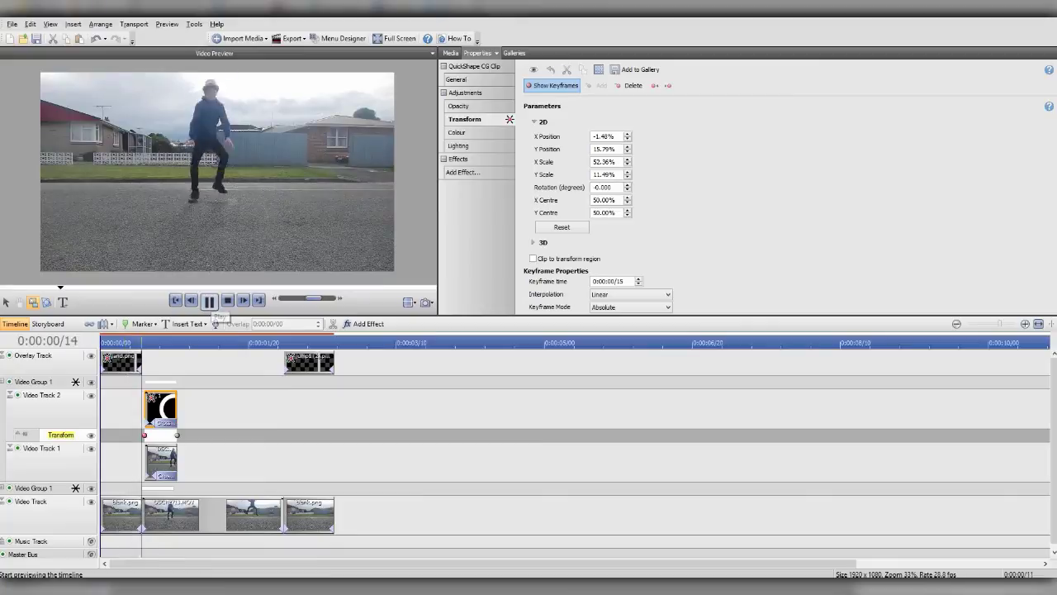
key("space")
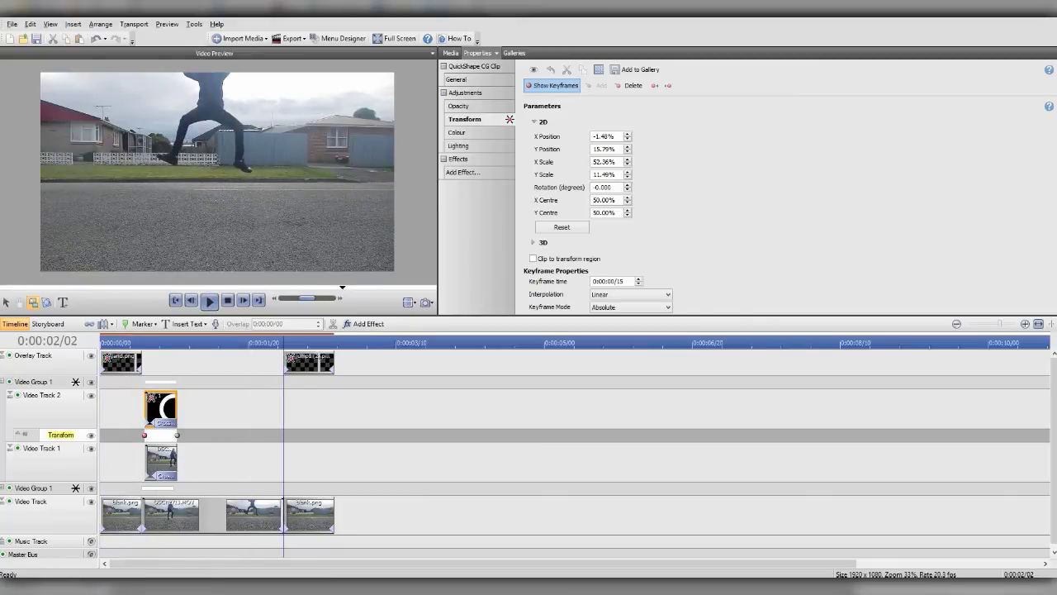
At the upper donut's 0:00:00/26 keyframe, enlarge it to about 324% X scale and 71% Y scale around the feet, and preview
left_click(176, 435)
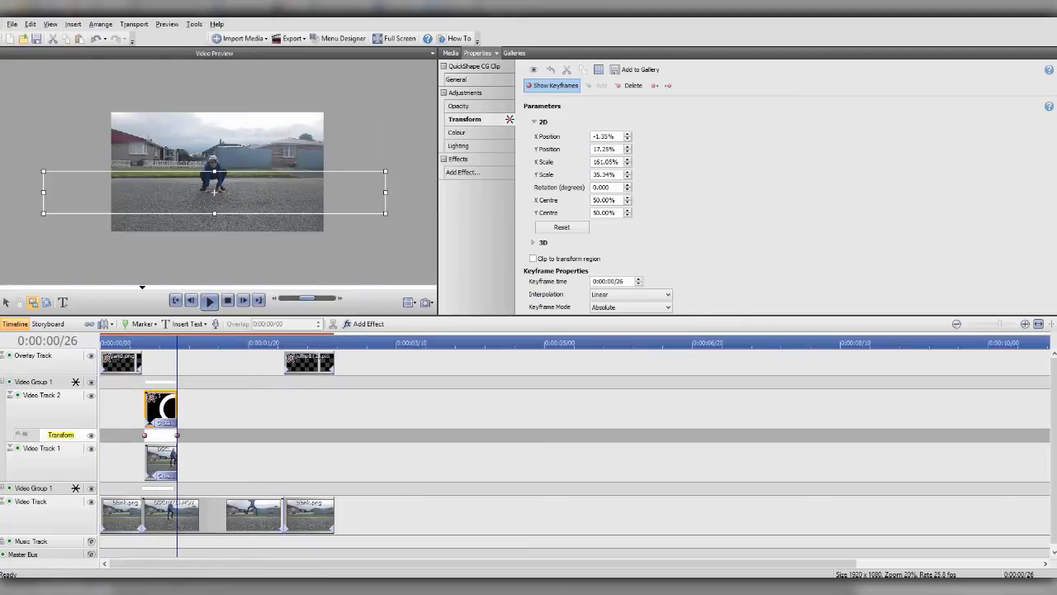
left_click_drag(386, 214, 215, 193)
scroll(215, 194, "up", 2)
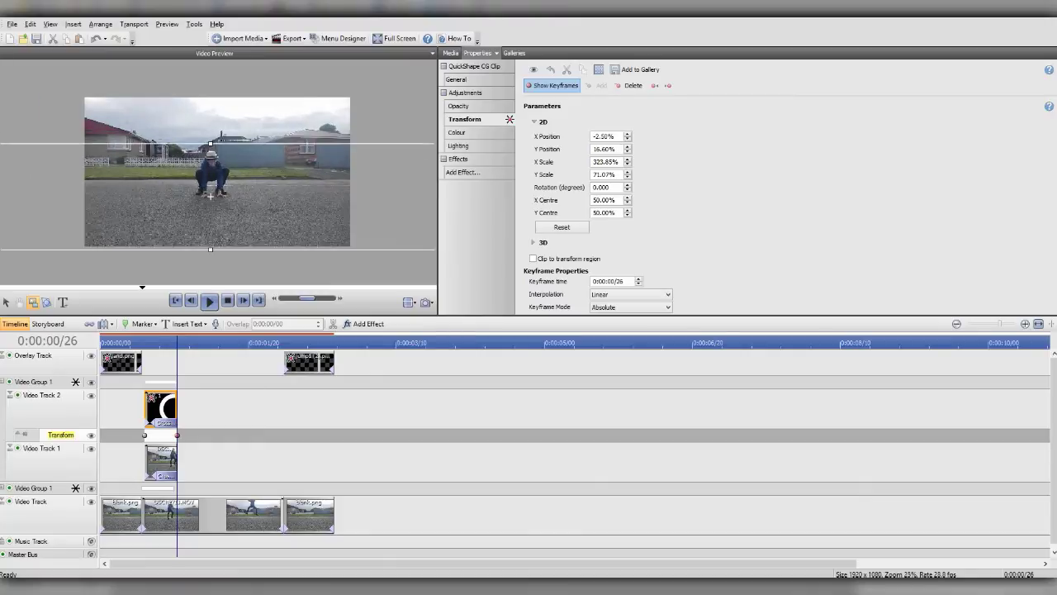
left_click(209, 301)
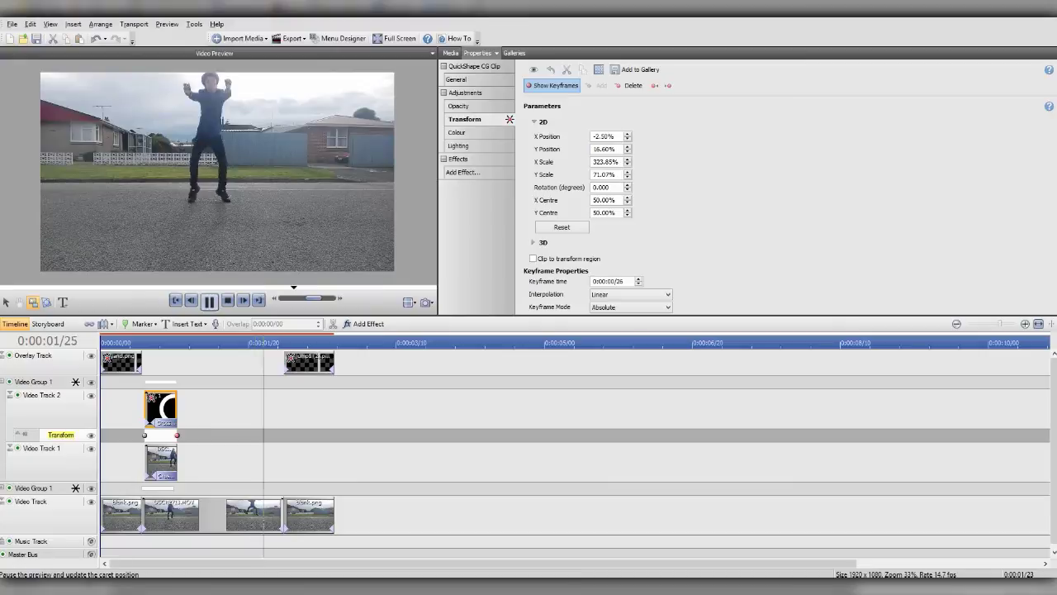
Stop the preview, switch to the Shock boom File Explorer window, and open the stock footage folder inside Videos
left_click(209, 302)
left_click(208, 302)
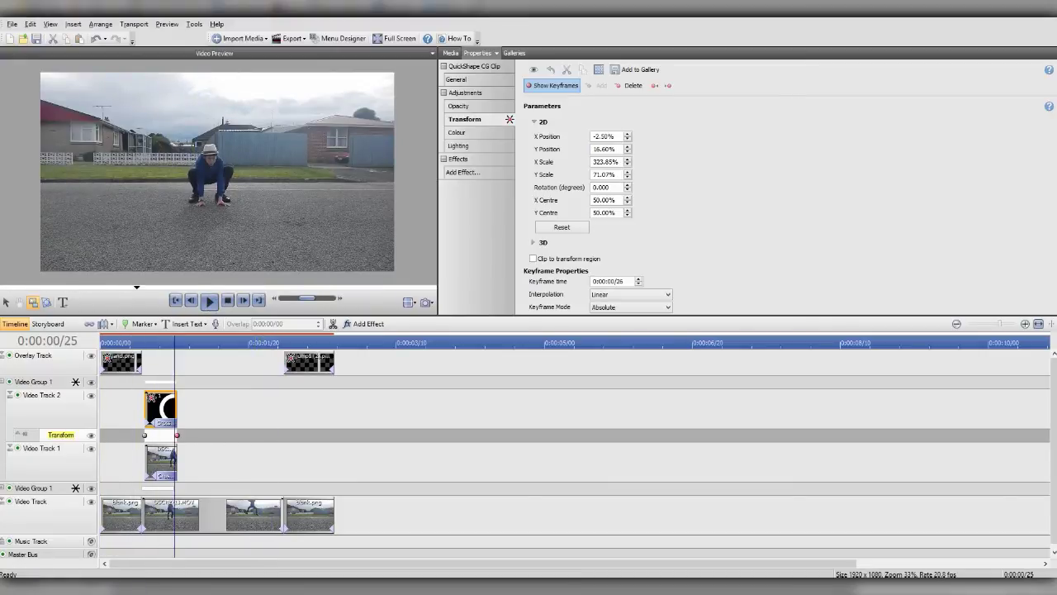
mouse_move(188, 587)
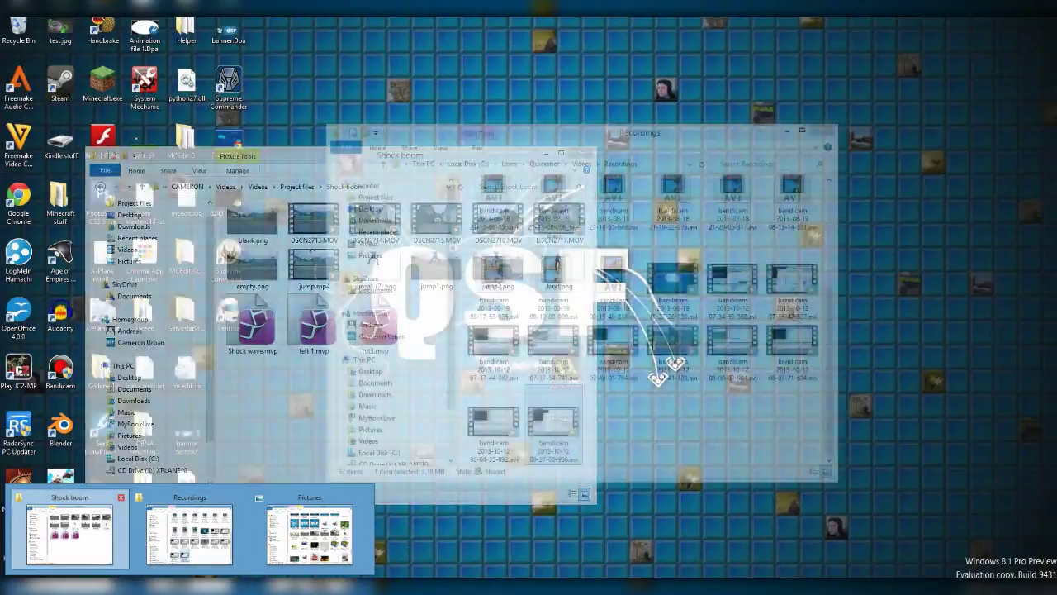
left_click(70, 533)
left_click(258, 186)
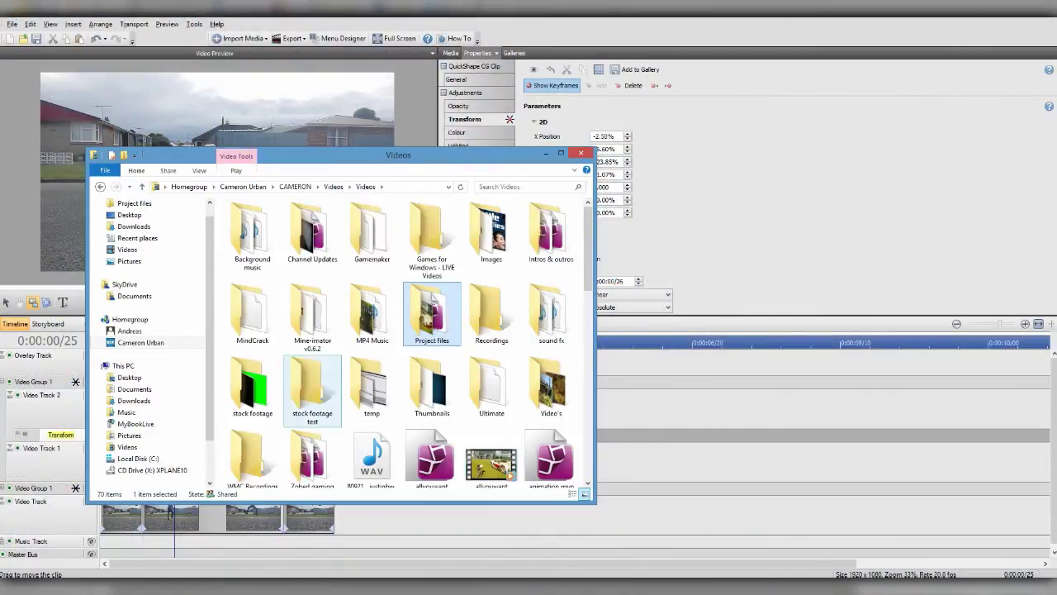
double_click(312, 388)
left_click(520, 187)
left_click(100, 187)
double_click(253, 386)
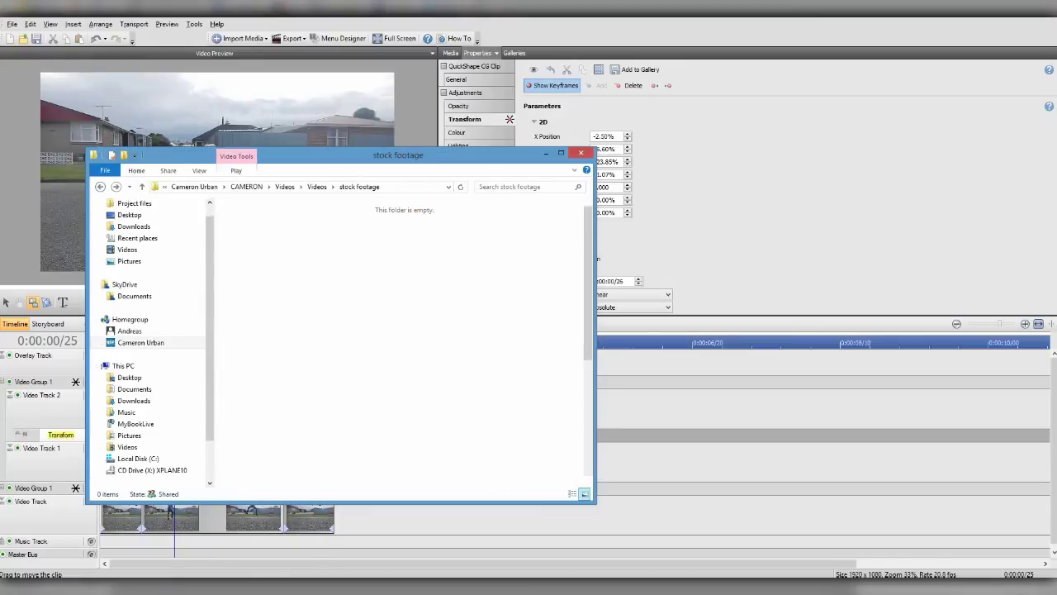
Search the stock footage folder for "puff" and import Smoke puff stock footage.mp4 into the MoviePlus project media
left_click(520, 187)
type("puff")
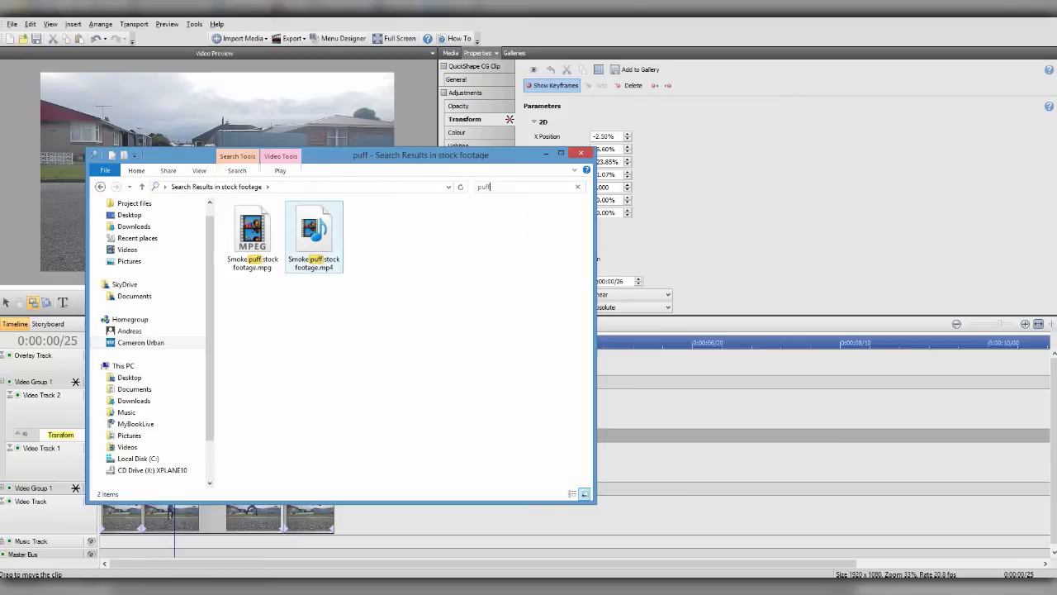
left_click_drag(313, 235, 677, 166)
left_click(685, 189)
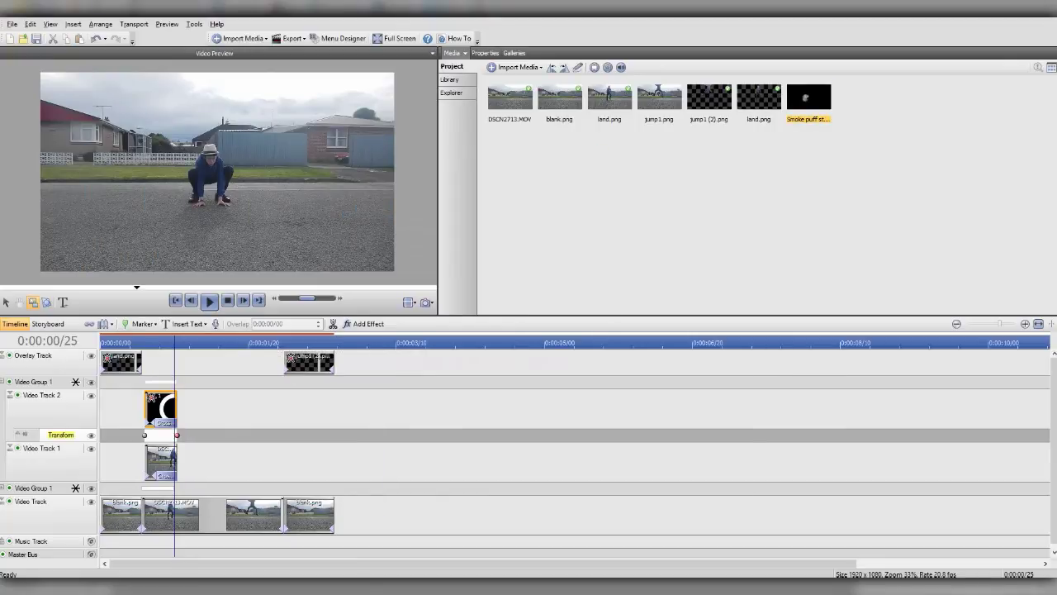
Insert a new video track above the Overlay Track and place the smoke puff clip on it, starting at 0:00:00/14
left_click(2, 488)
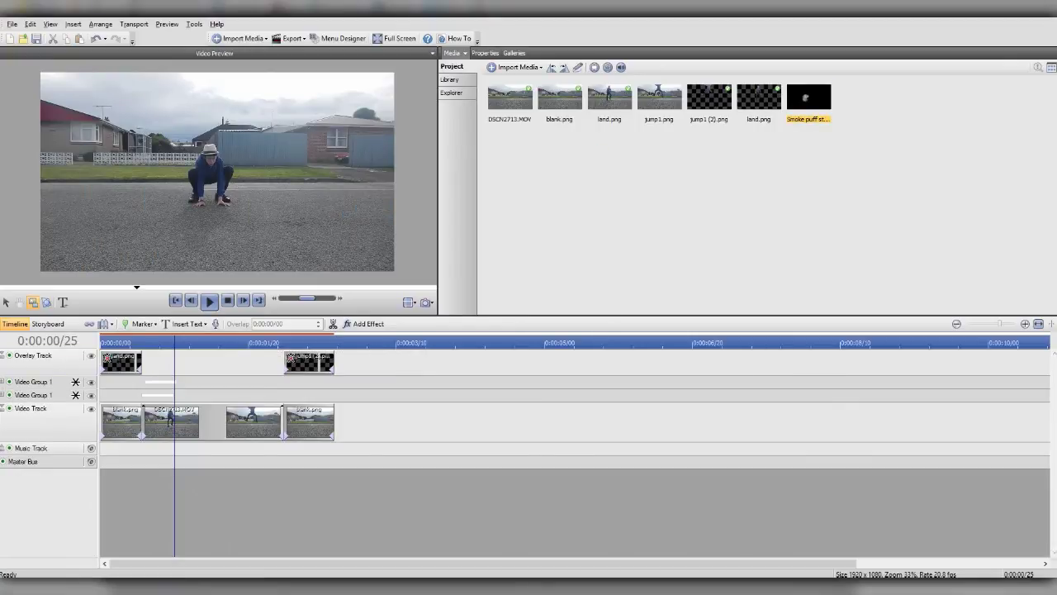
right_click(54, 361)
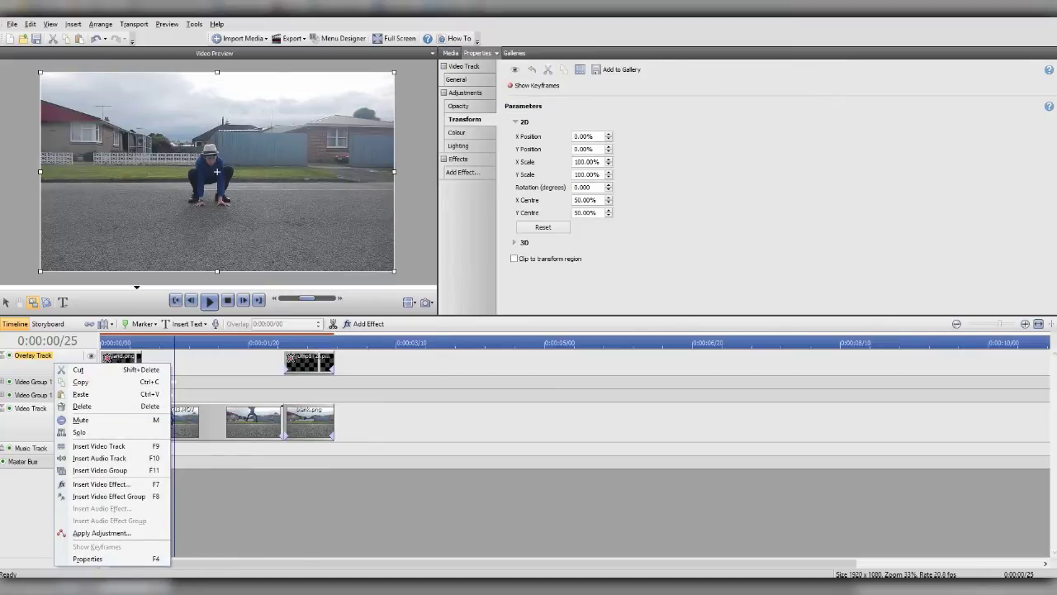
key("Escape")
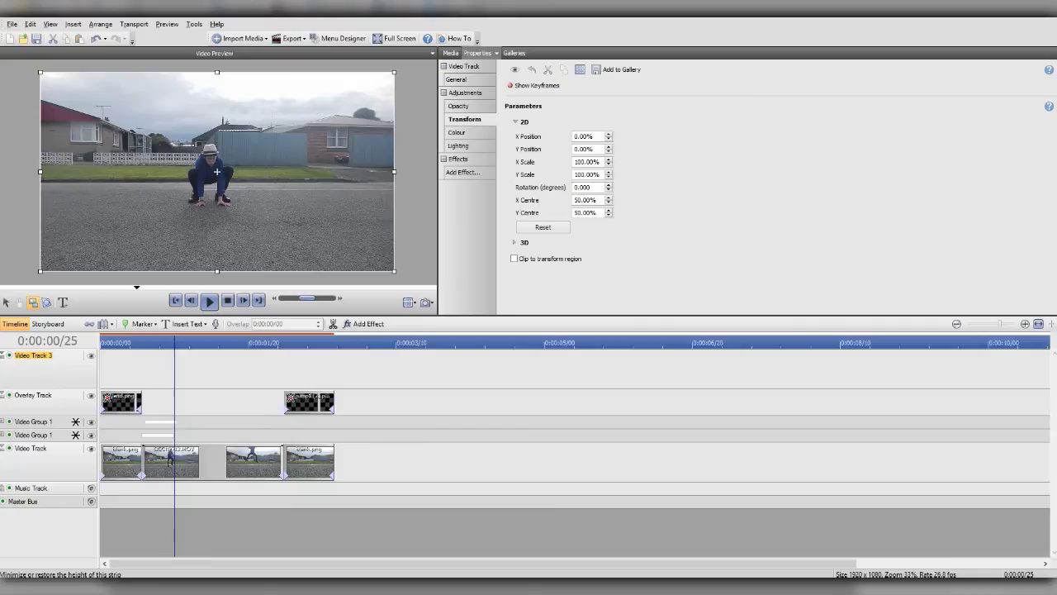
left_click(450, 52)
left_click_drag(809, 98, 143, 368)
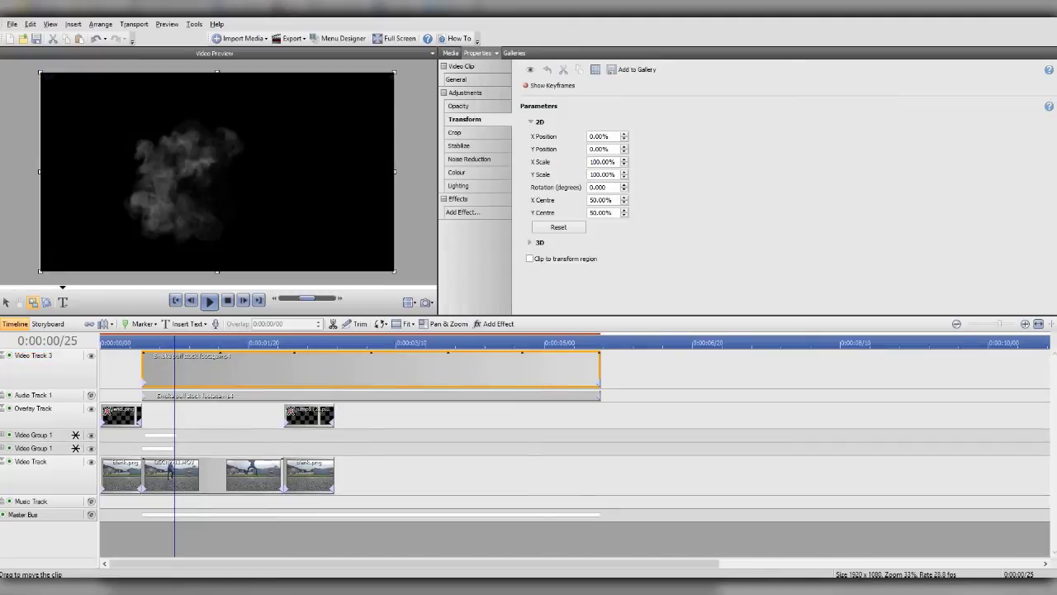
Delete the smoke clip's audio track and set the blend mode of Video Track 3 to Screen
left_click(33, 395)
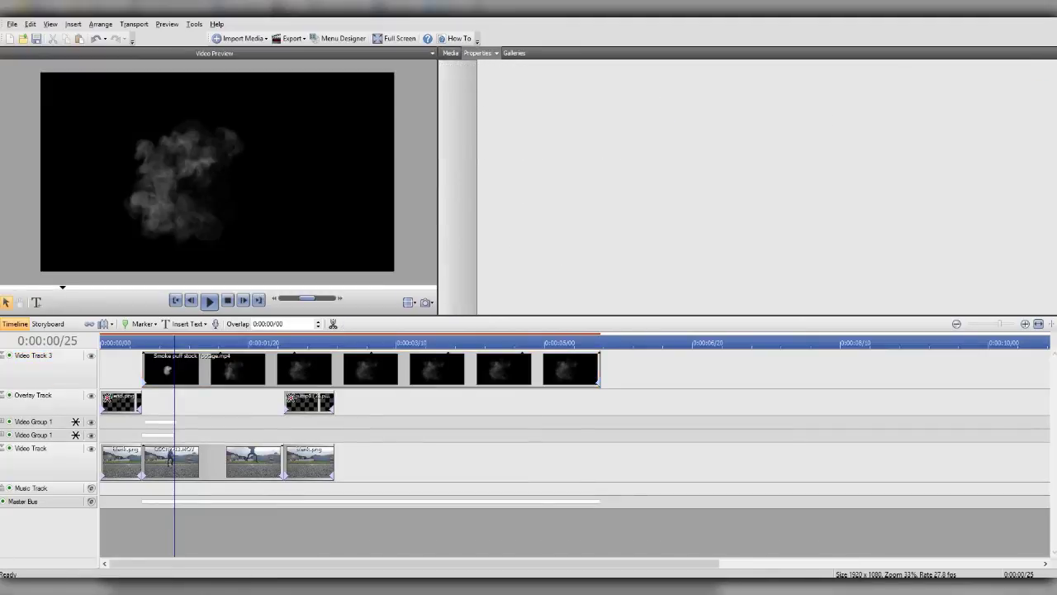
left_click(583, 138)
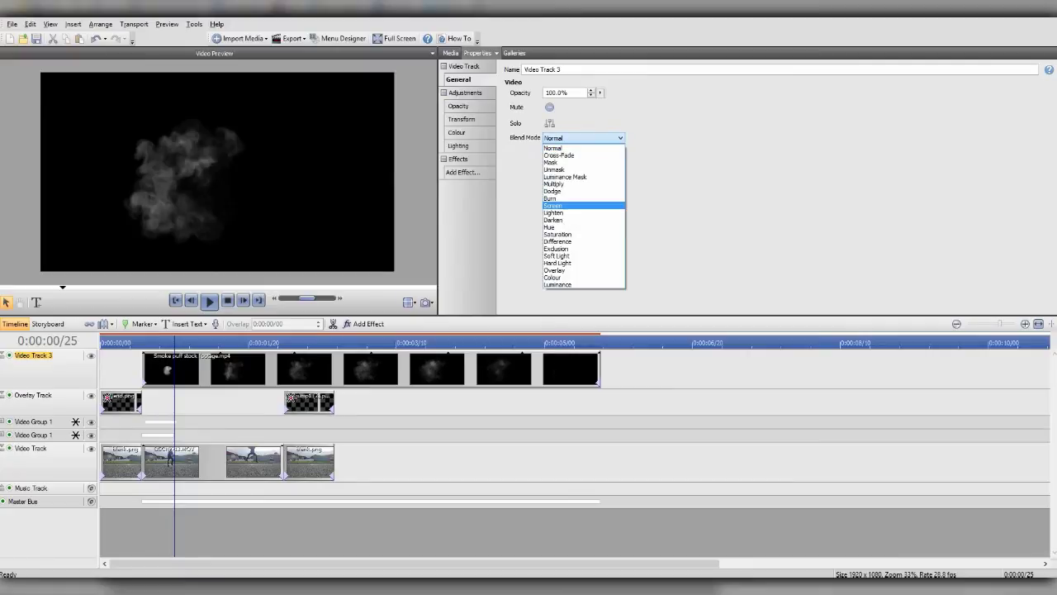
left_click(561, 204)
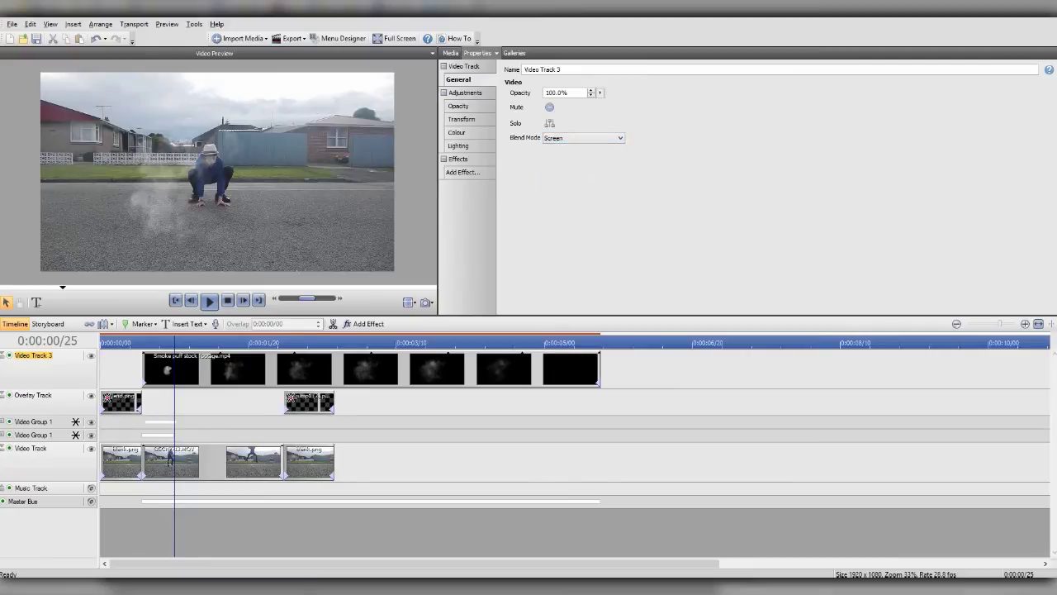
Transform the smoke clip to about 75% scale and -65 degrees rotation, and centre it over the crouching man
left_click(169, 371)
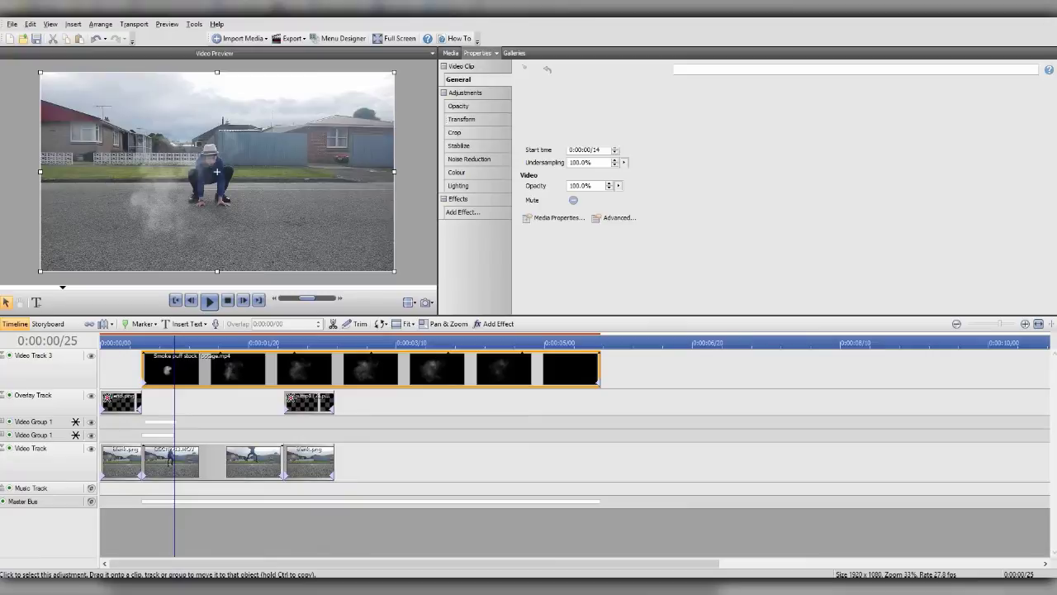
left_click(461, 119)
left_click_drag(394, 72, 299, 286)
left_click_drag(174, 195, 210, 190)
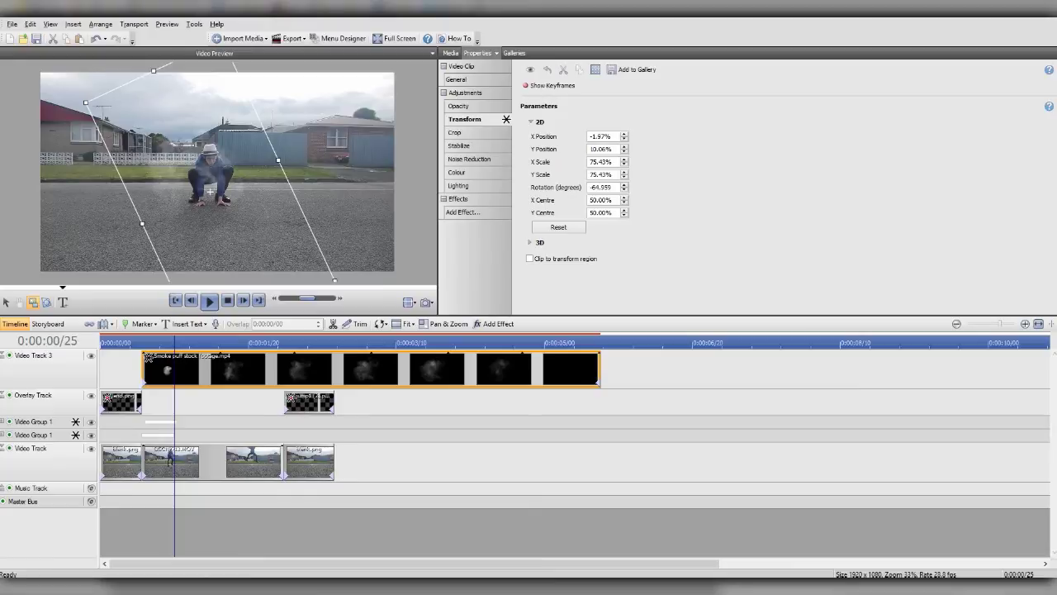
Trim about seven frames off the smoke clip's beginning, move it back to start at 0:00:00/14, and preview the shot
mouse_move(147, 356)
left_mouse_down()
mouse_move(164, 357)
mouse_move(148, 357)
left_mouse_up()
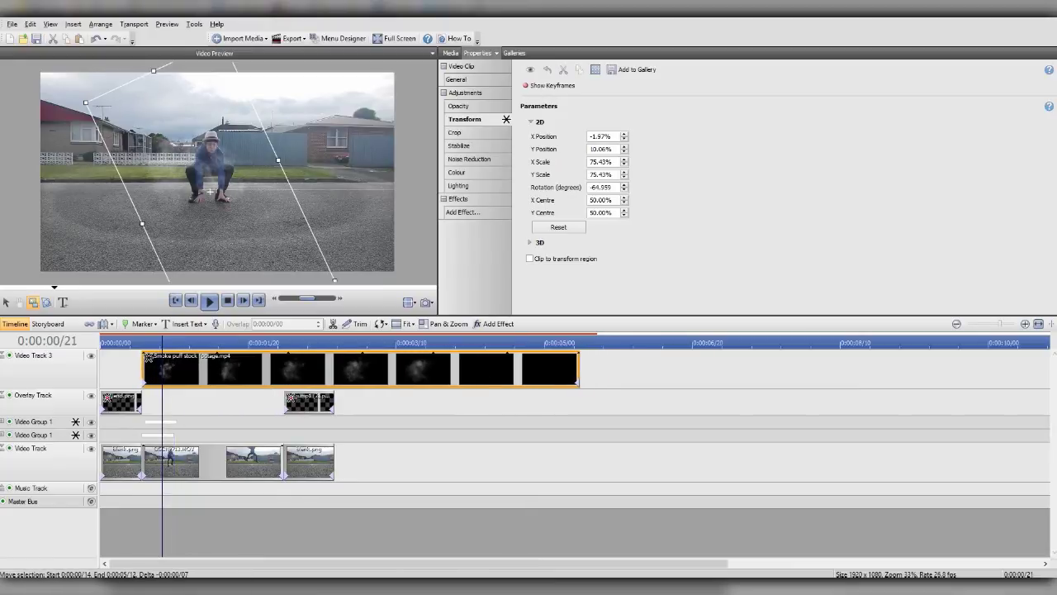
left_click(209, 301)
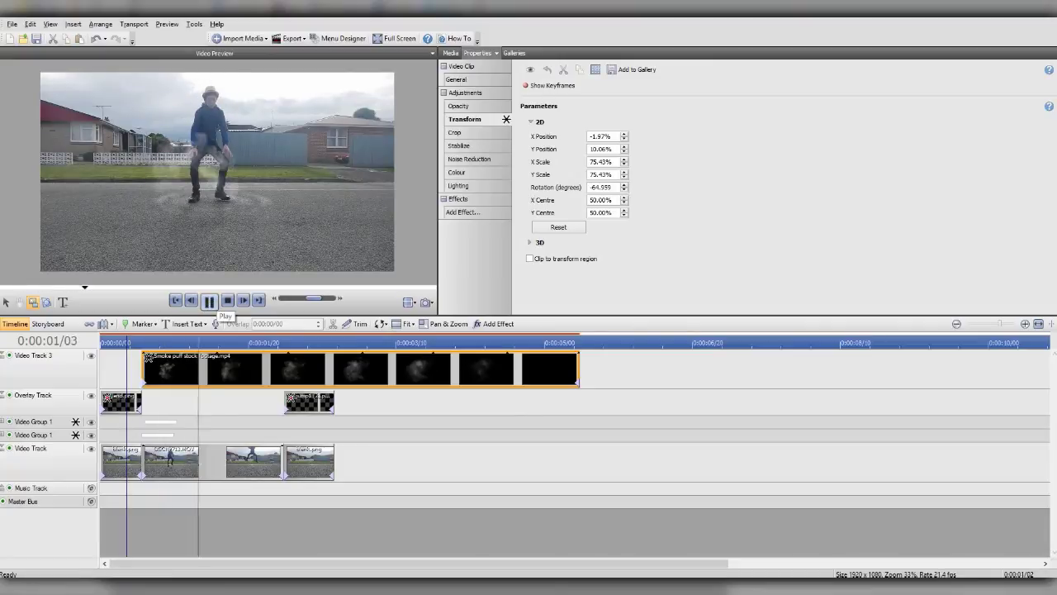
left_click(209, 301)
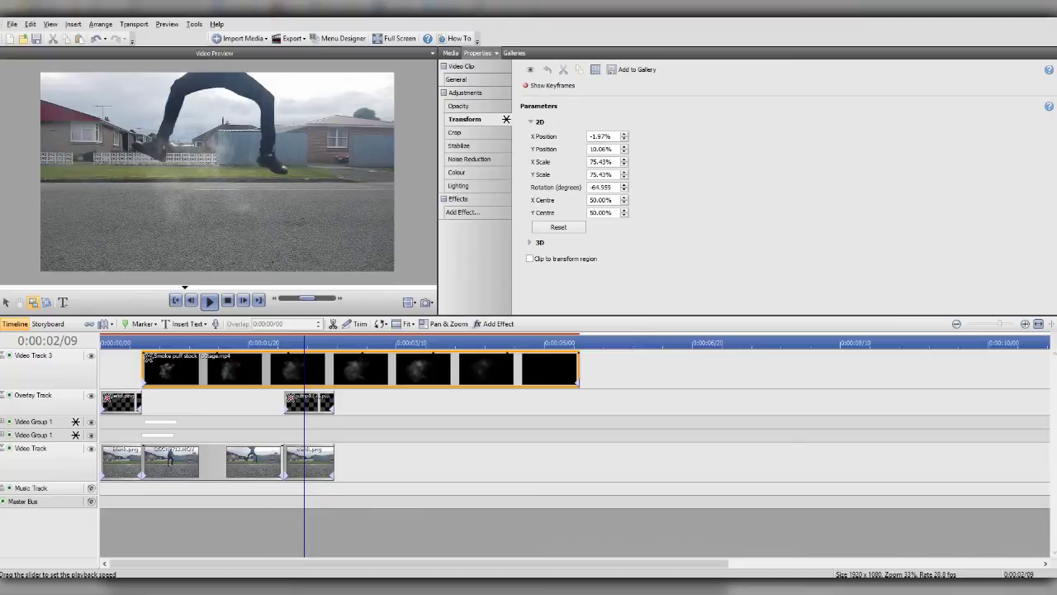
right_click(218, 171)
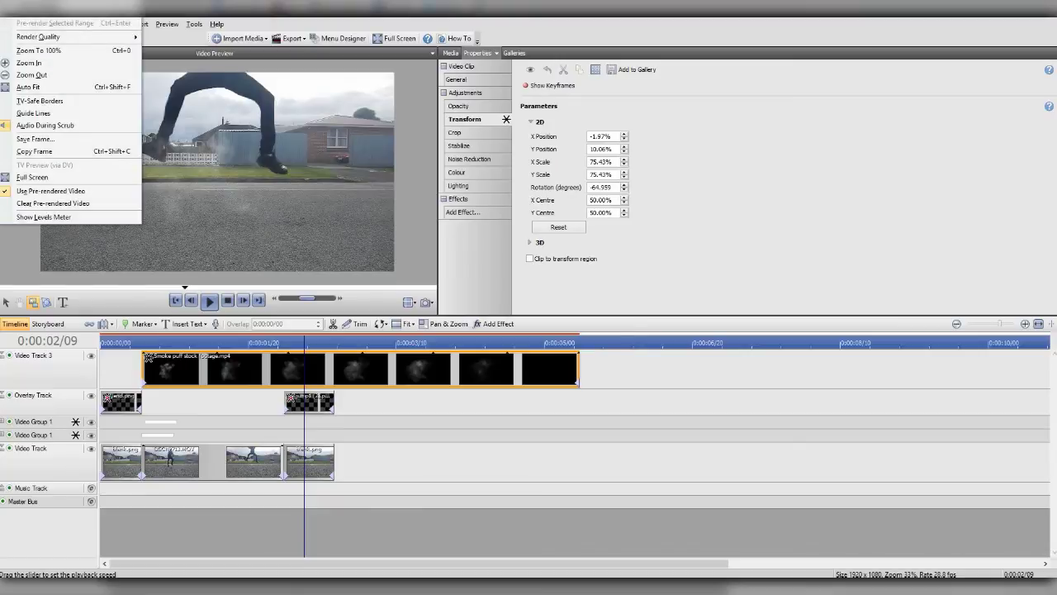
key("Escape")
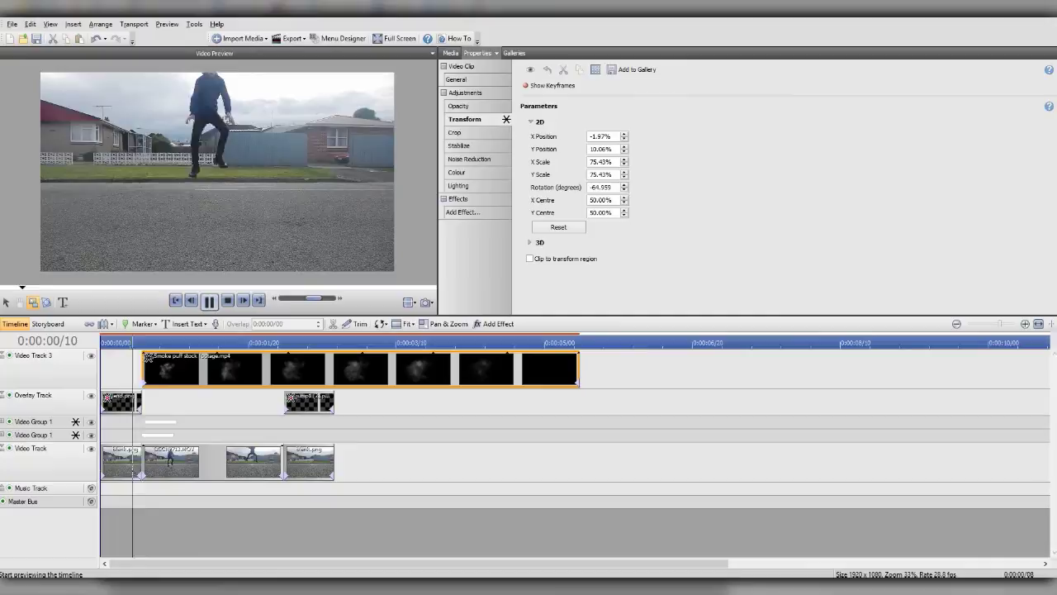
key("space")
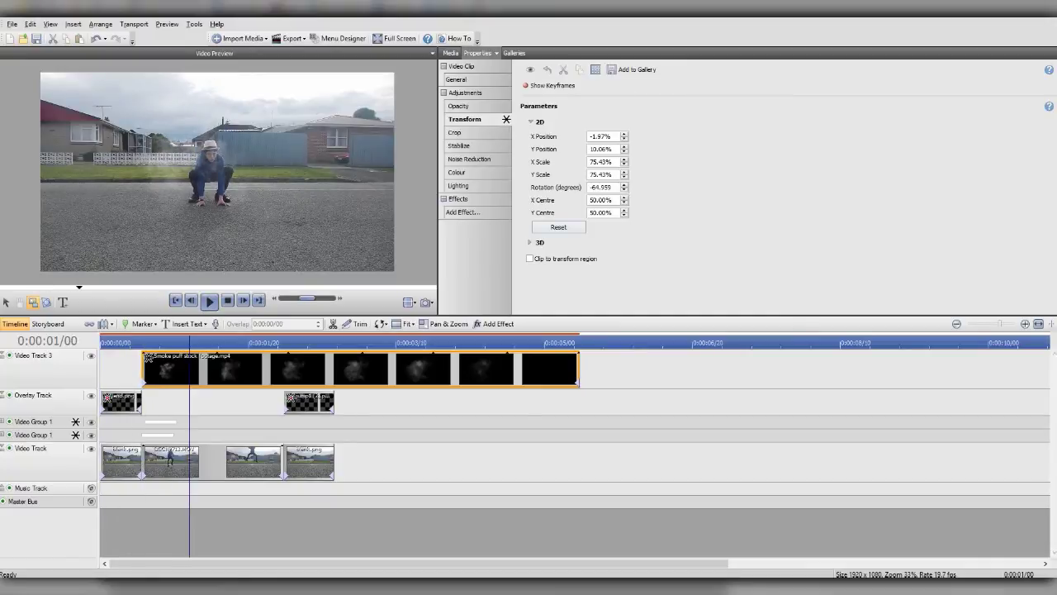